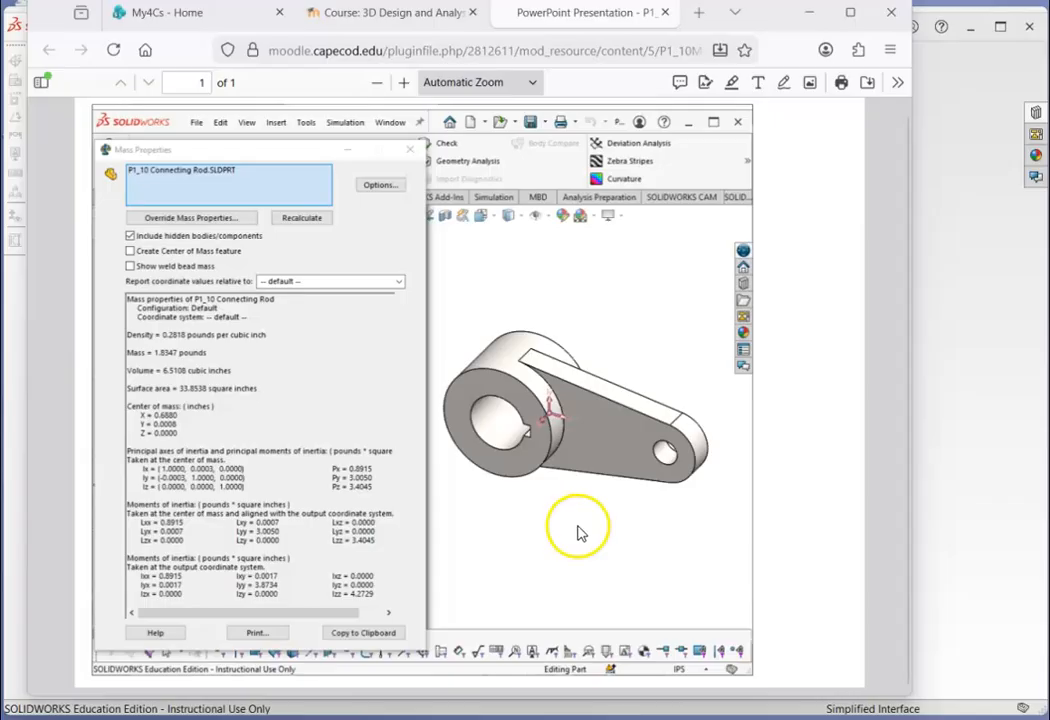
- Switch to SOLIDWORKS and turn off the Simplified Interface
{"action": "left_click", "coordinate": [986, 574]}
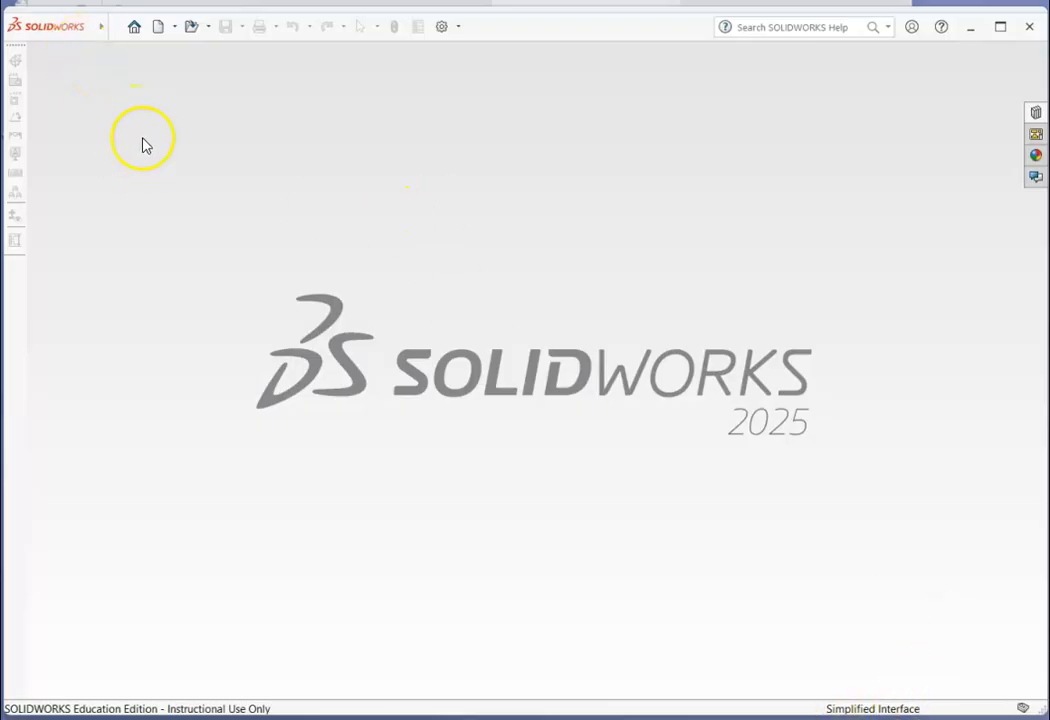
{"action": "mouse_move", "coordinate": [57, 40]}
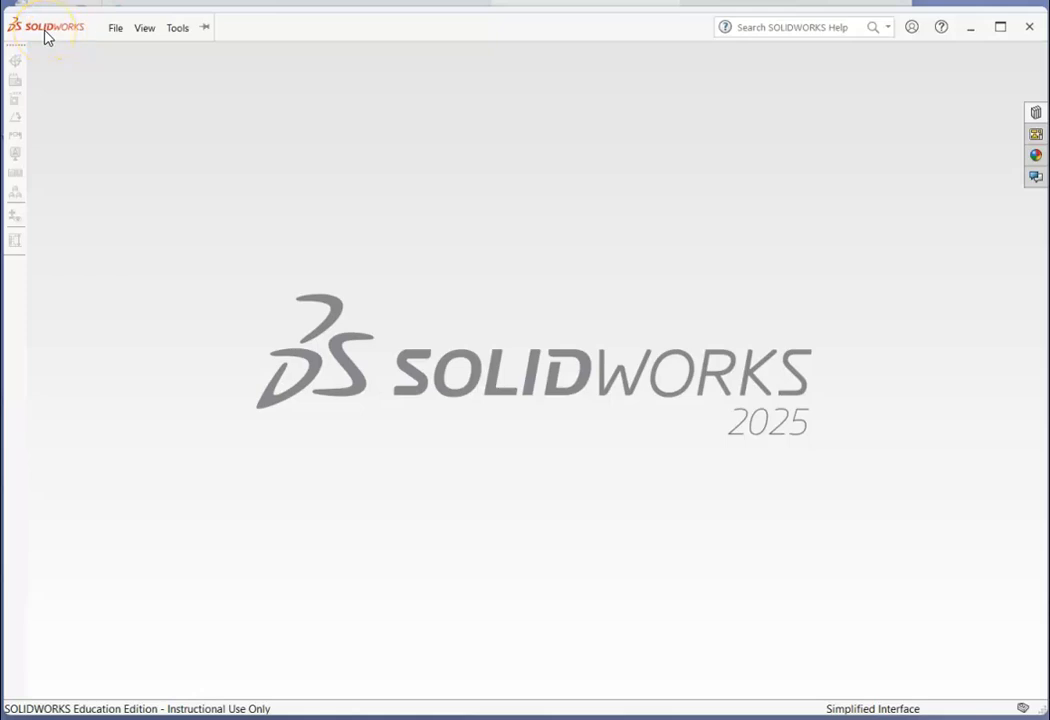
{"action": "left_click", "coordinate": [113, 28]}
{"action": "left_click", "coordinate": [146, 28]}
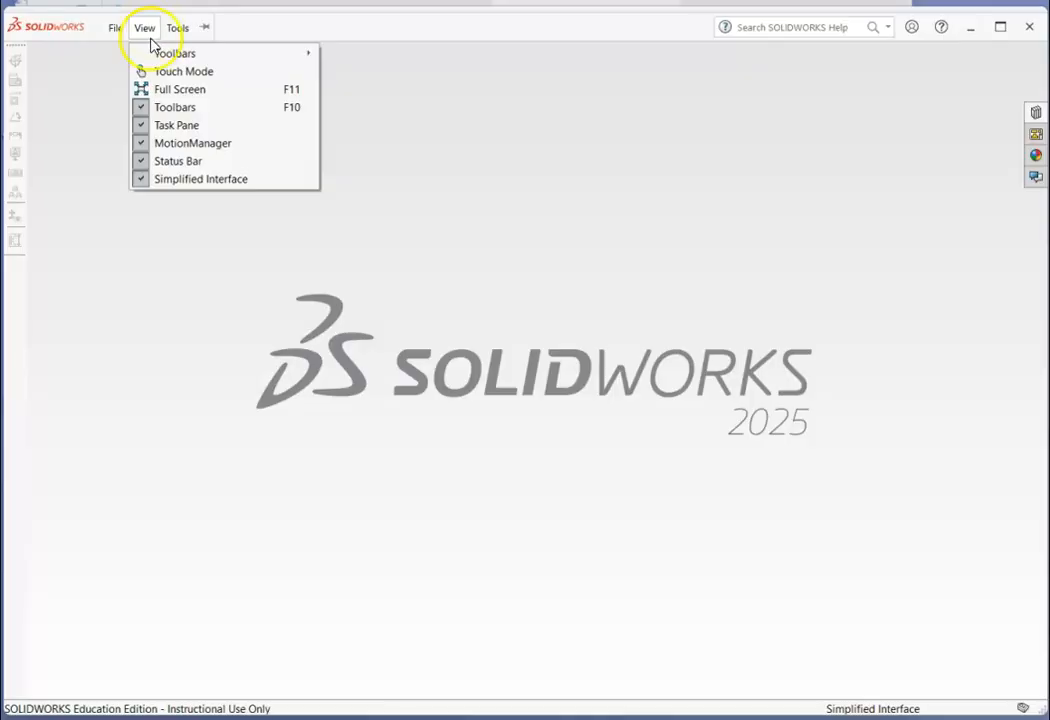
{"action": "left_click", "coordinate": [168, 180]}
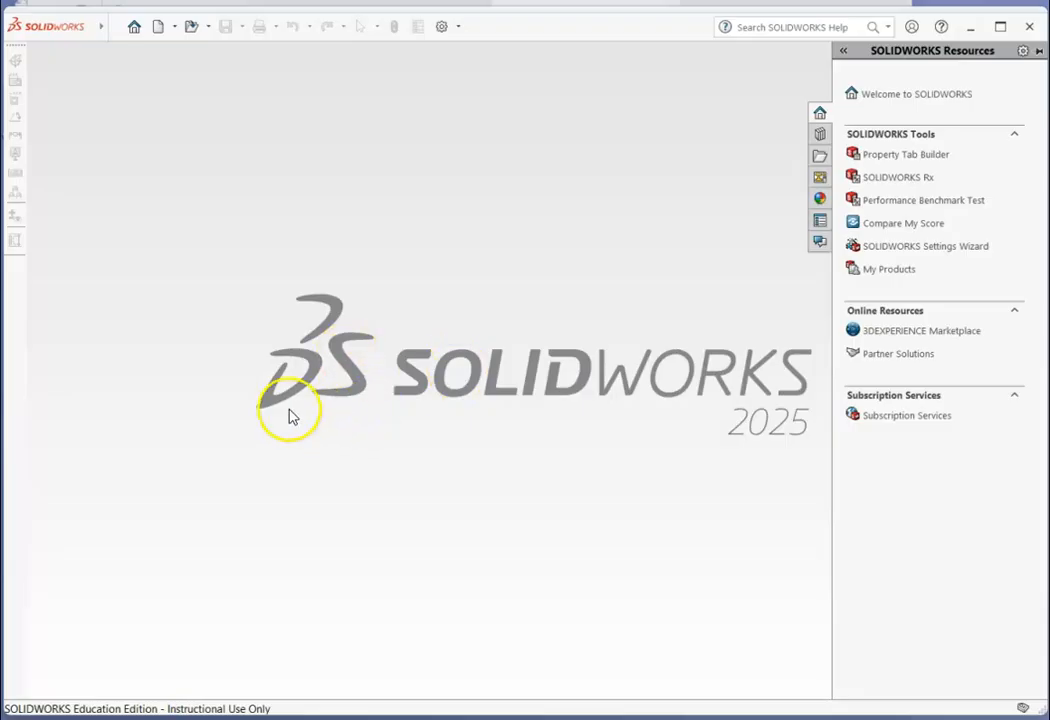
- Create a new part document
{"action": "left_click", "coordinate": [160, 28]}
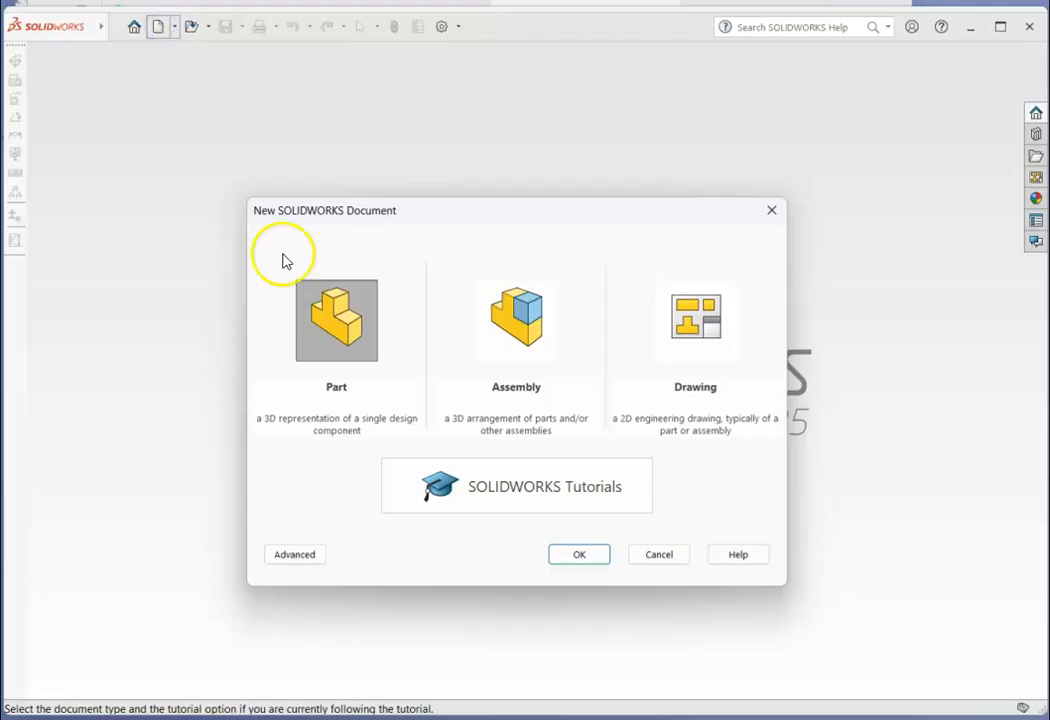
{"action": "left_click", "coordinate": [558, 555]}
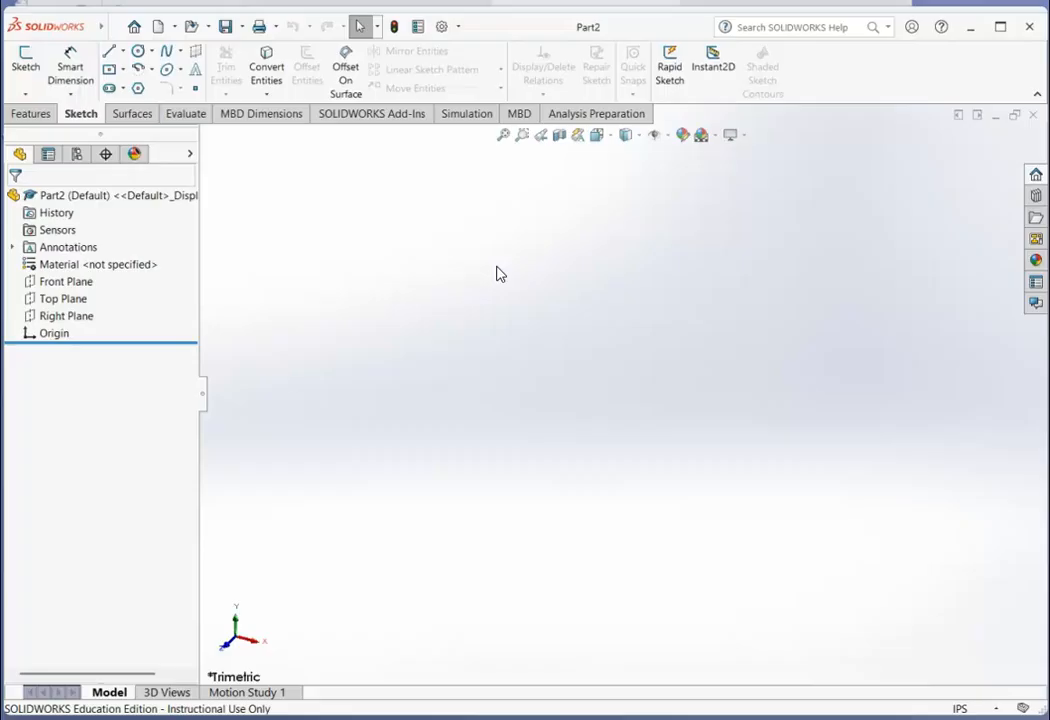
- Set the document's length and angle units to .123 decimals and the mass/section property length to .1234 decimals
{"action": "left_click", "coordinate": [444, 28]}
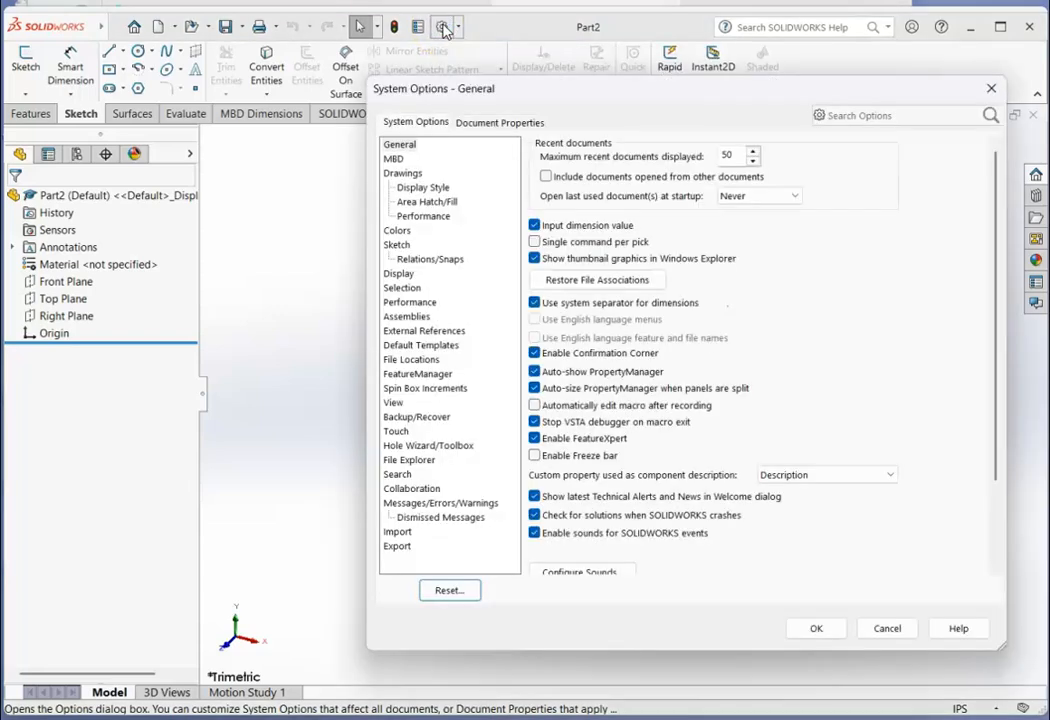
{"action": "left_click", "coordinate": [486, 125]}
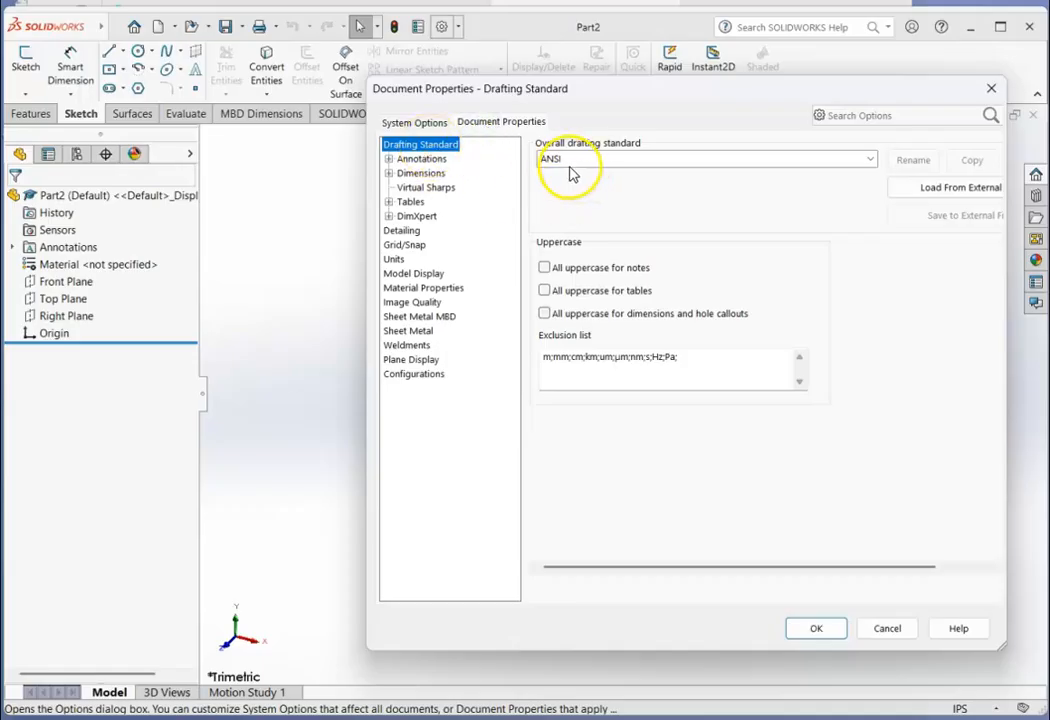
{"action": "left_click", "coordinate": [393, 259]}
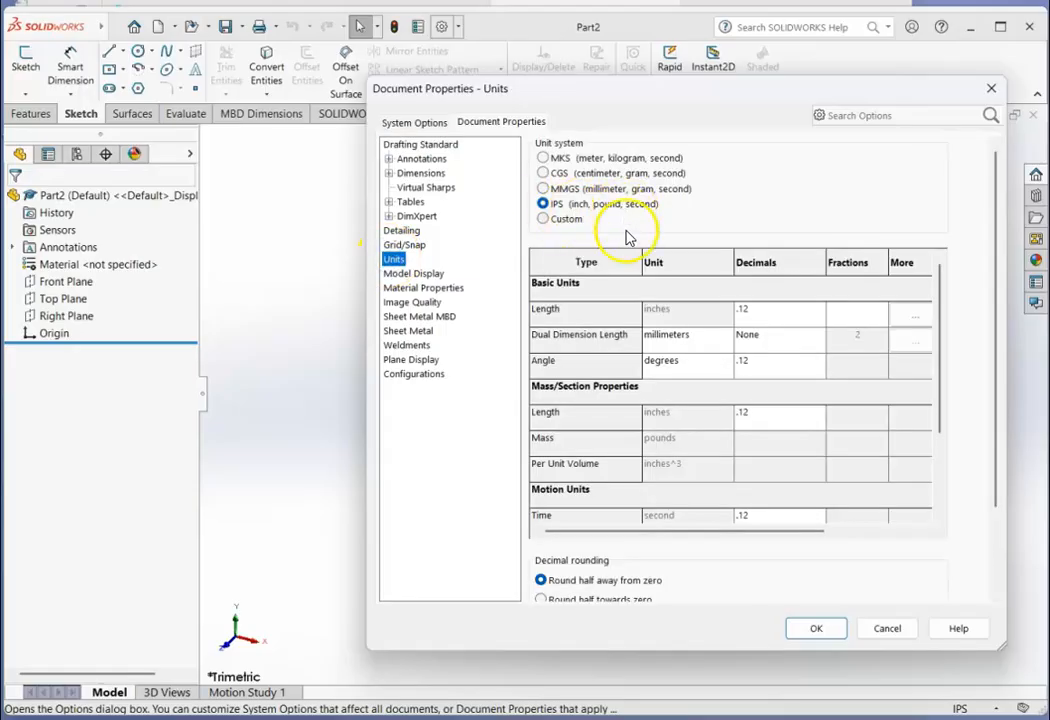
{"action": "left_click", "coordinate": [793, 313]}
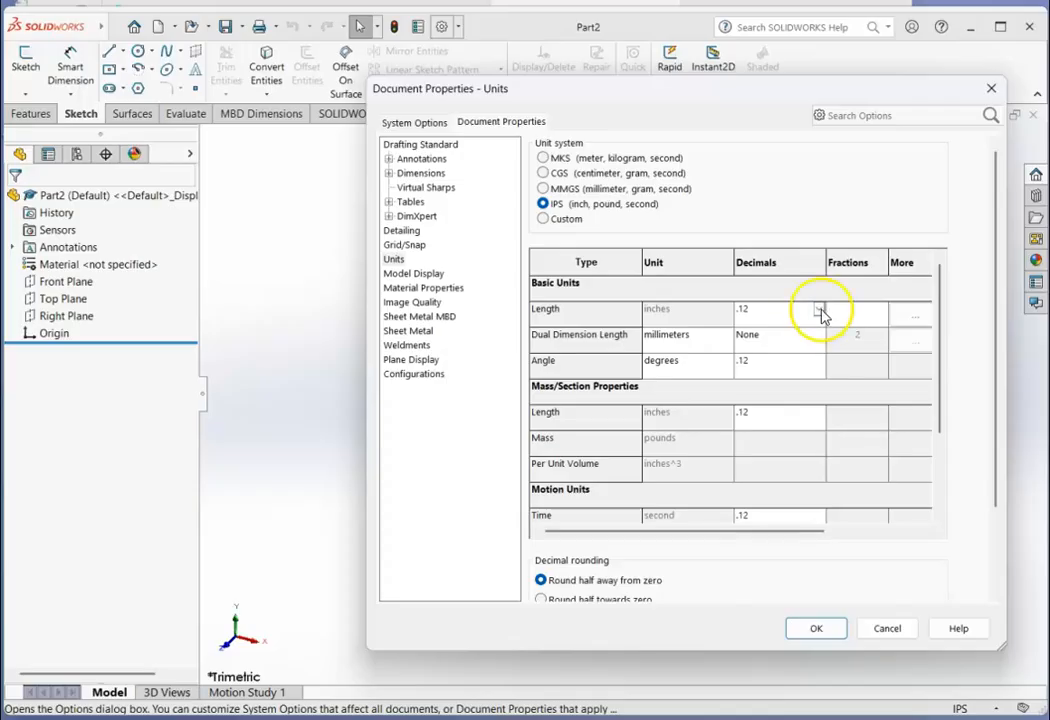
{"action": "left_click", "coordinate": [820, 313]}
{"action": "left_click", "coordinate": [762, 350]}
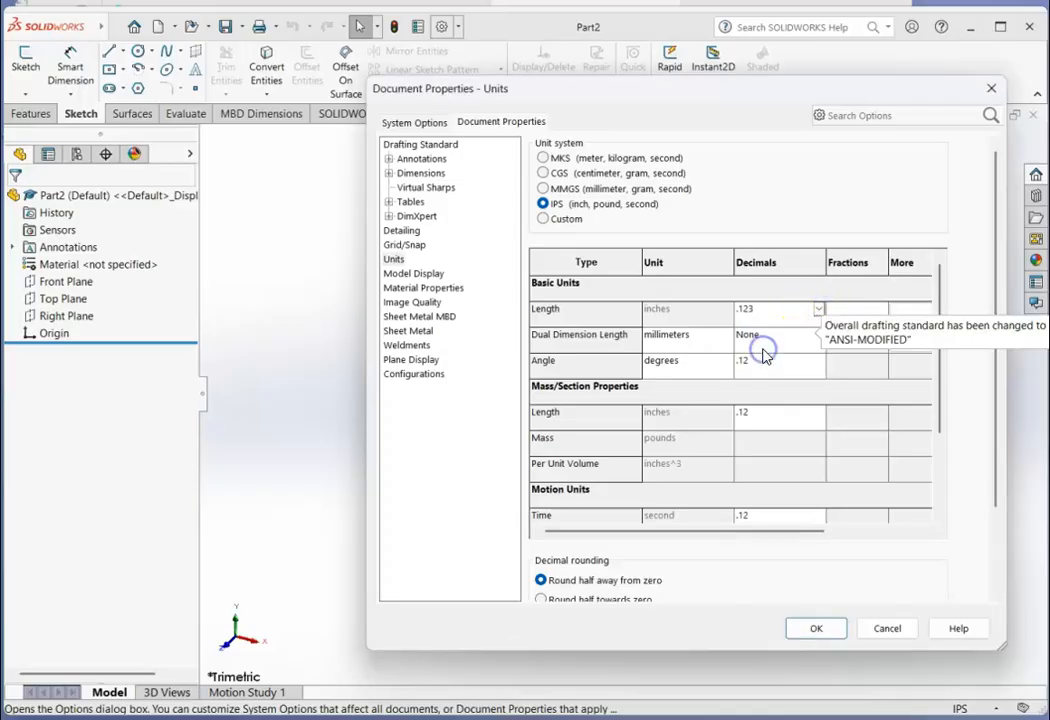
{"action": "left_click", "coordinate": [762, 362]}
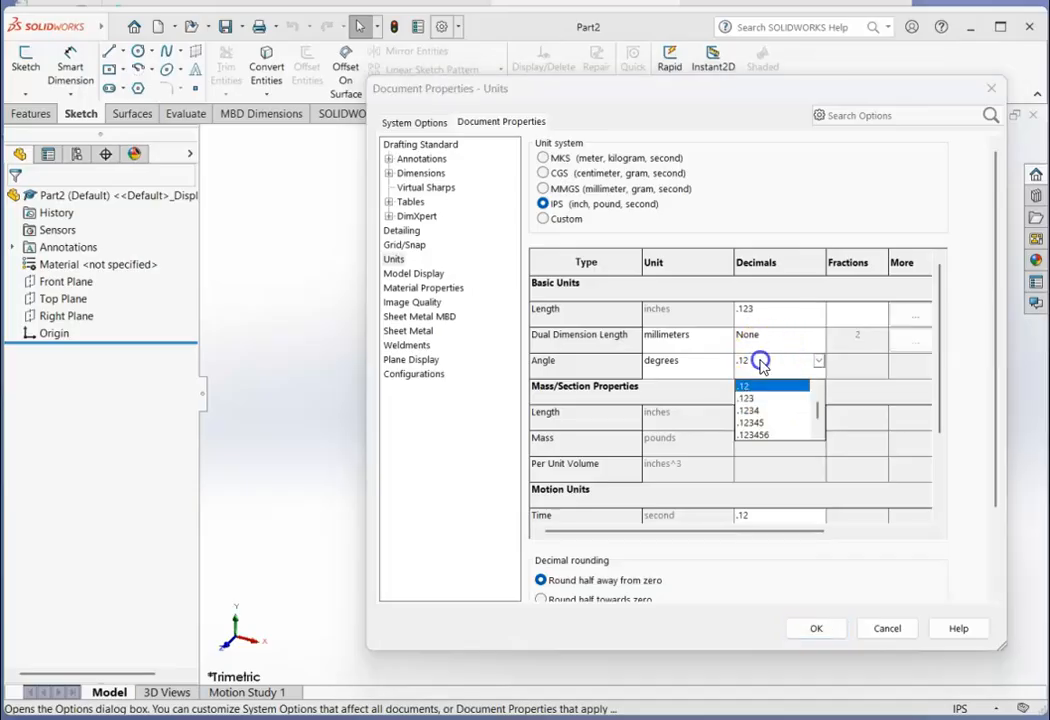
{"action": "left_click", "coordinate": [757, 399]}
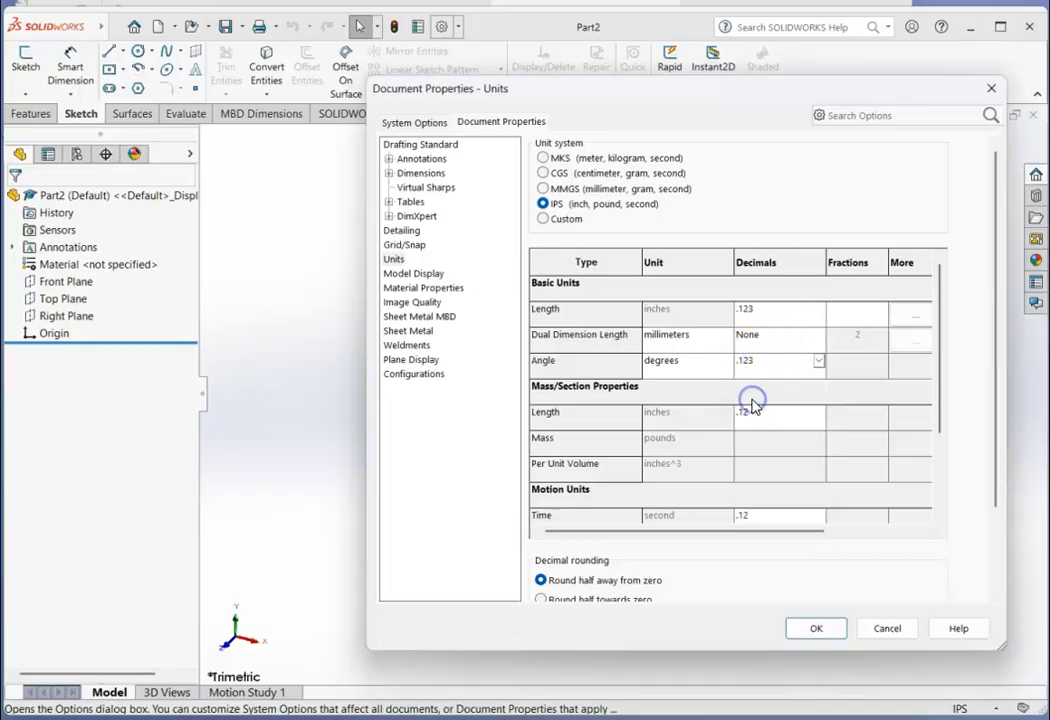
{"action": "left_click", "coordinate": [806, 416]}
{"action": "left_click", "coordinate": [758, 476]}
{"action": "left_click", "coordinate": [758, 474]}
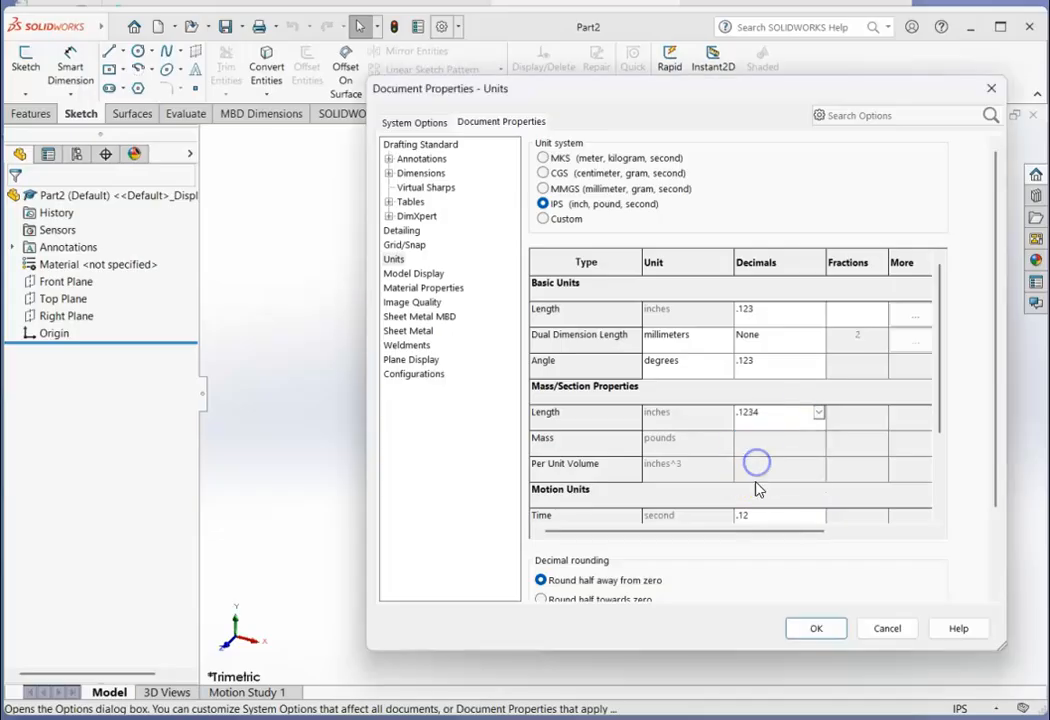
{"action": "left_click", "coordinate": [816, 630]}
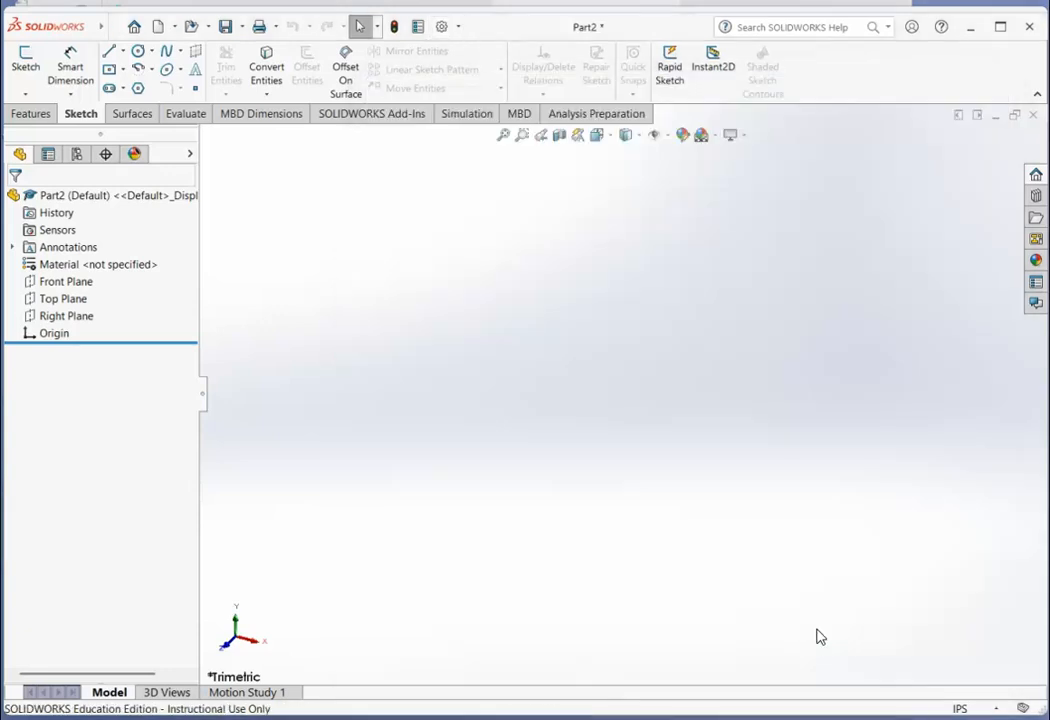
- Assign Cast Carbon Steel as the part's material
{"action": "right_click", "coordinate": [60, 265]}
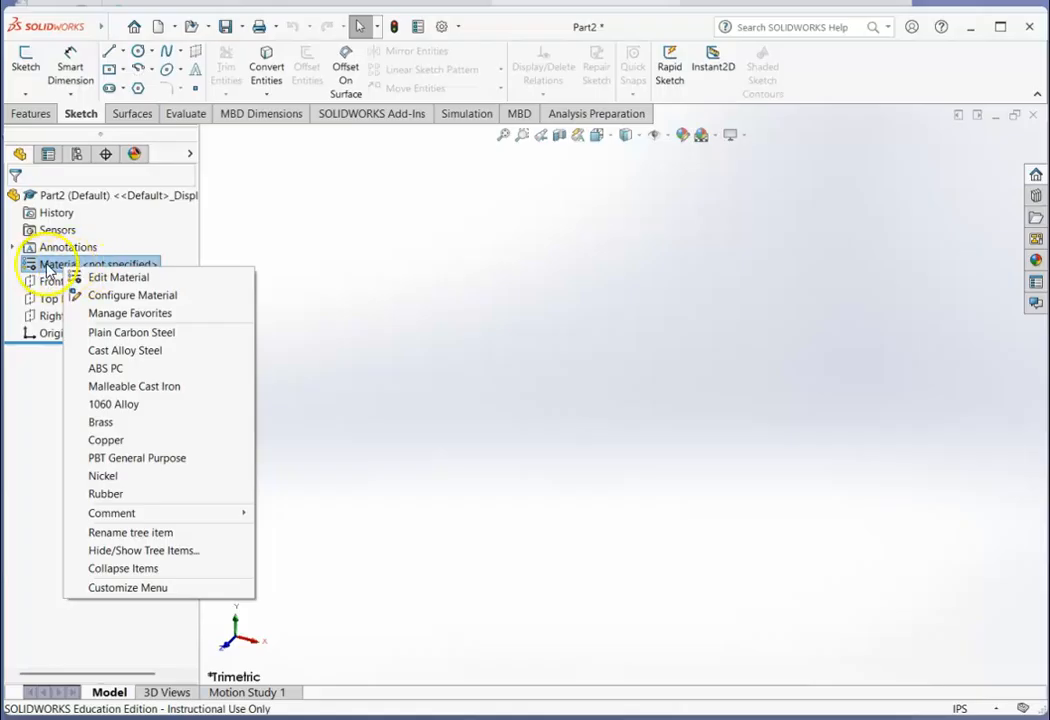
{"action": "left_click", "coordinate": [97, 280]}
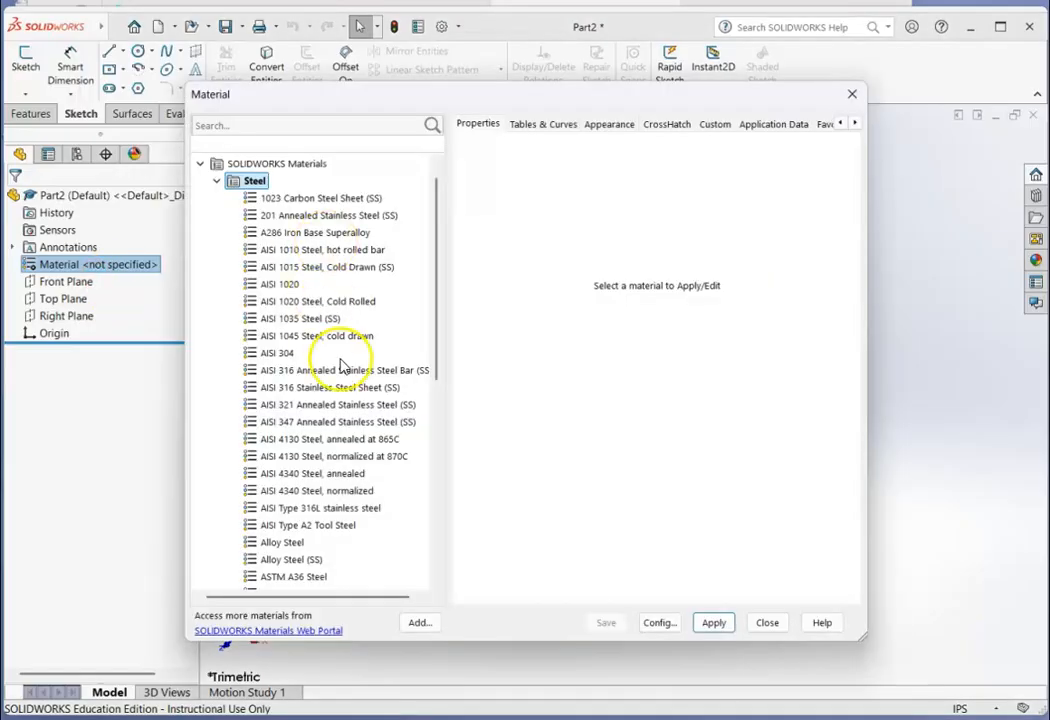
{"action": "scroll", "coordinate": [342, 366], "scroll_direction": "down", "scroll_amount": 2}
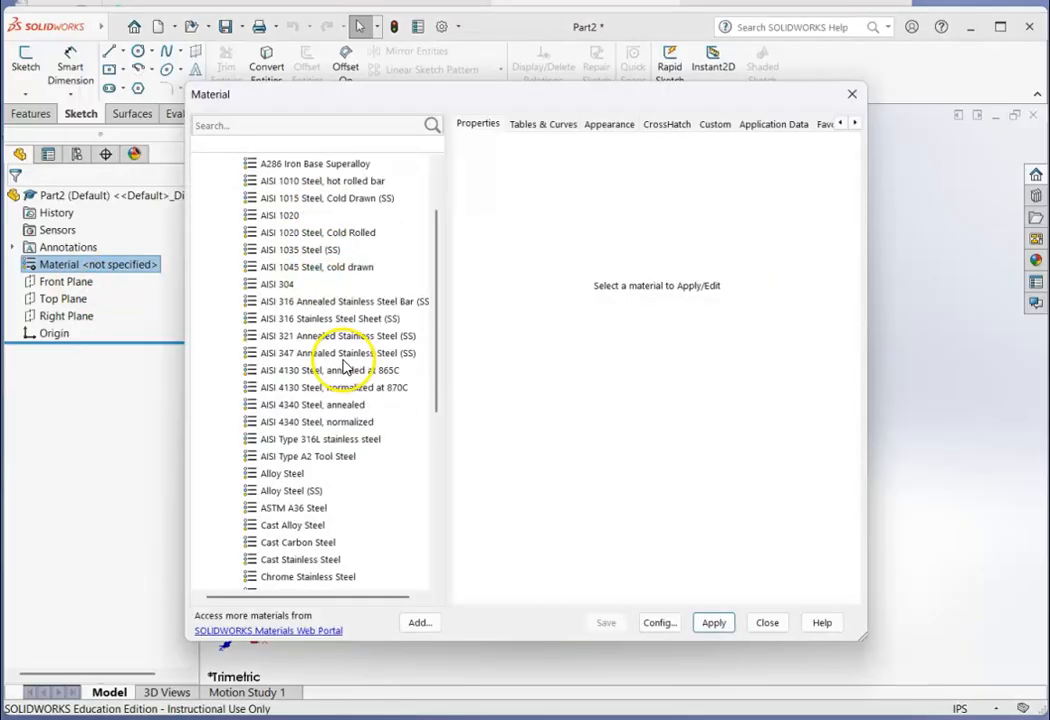
{"action": "left_click", "coordinate": [296, 543]}
{"action": "left_click", "coordinate": [713, 622]}
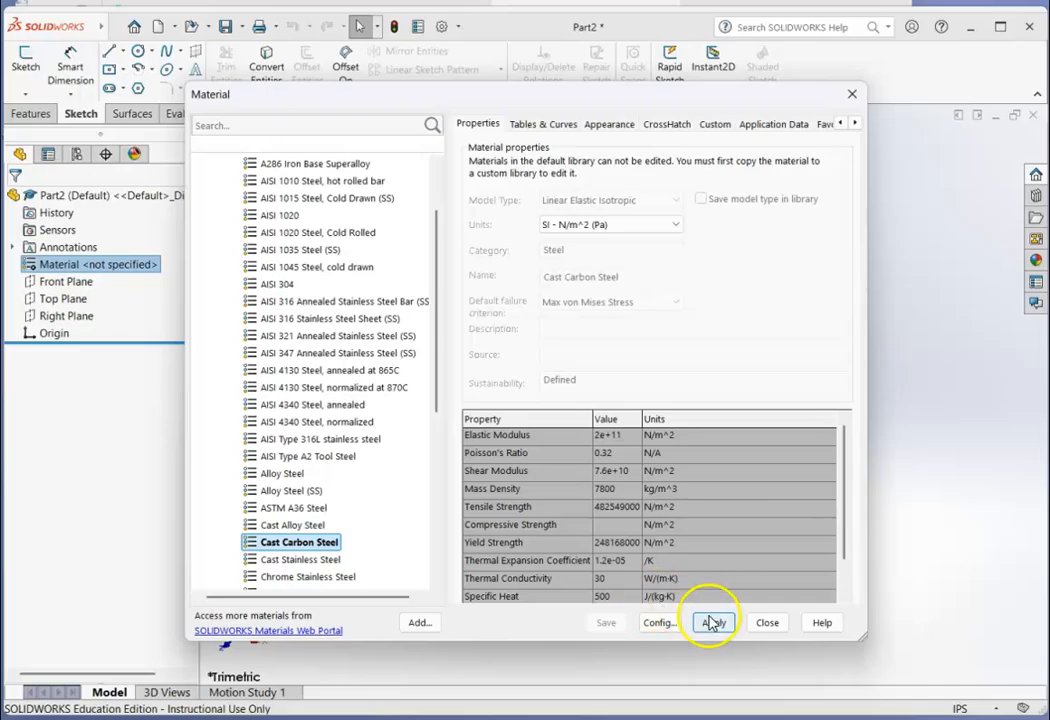
{"action": "left_click", "coordinate": [770, 624]}
{"action": "left_click", "coordinate": [777, 630]}
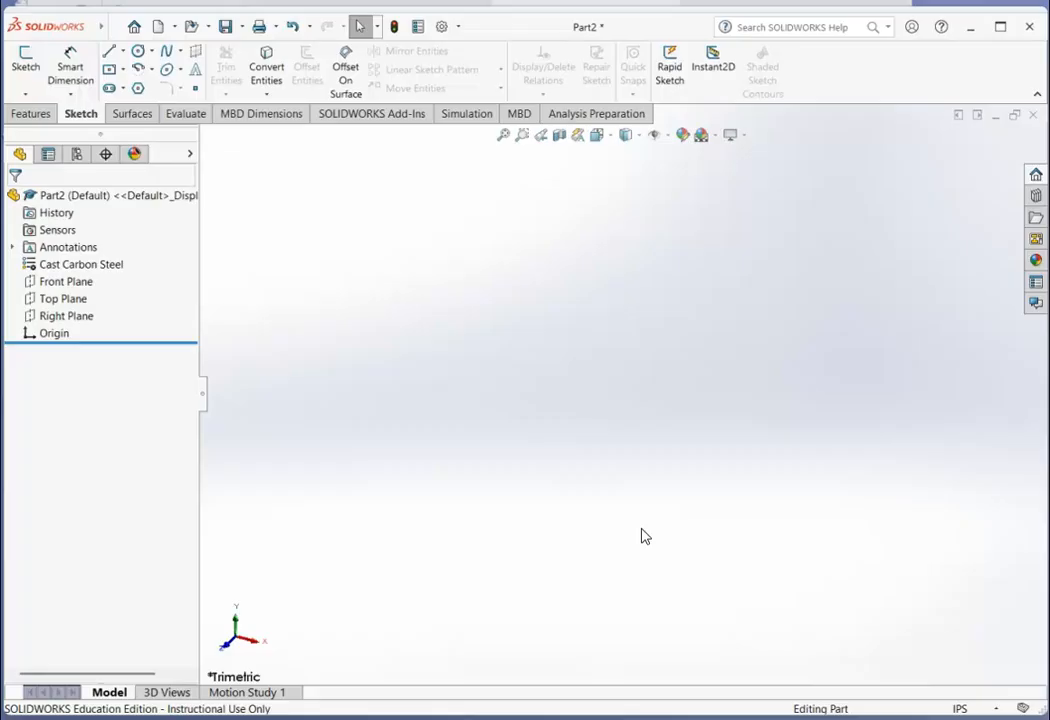
- Start a sketch on the Front Plane and draw a circle about 2.38 in in radius centred on the origin
{"action": "left_click", "coordinate": [24, 60]}
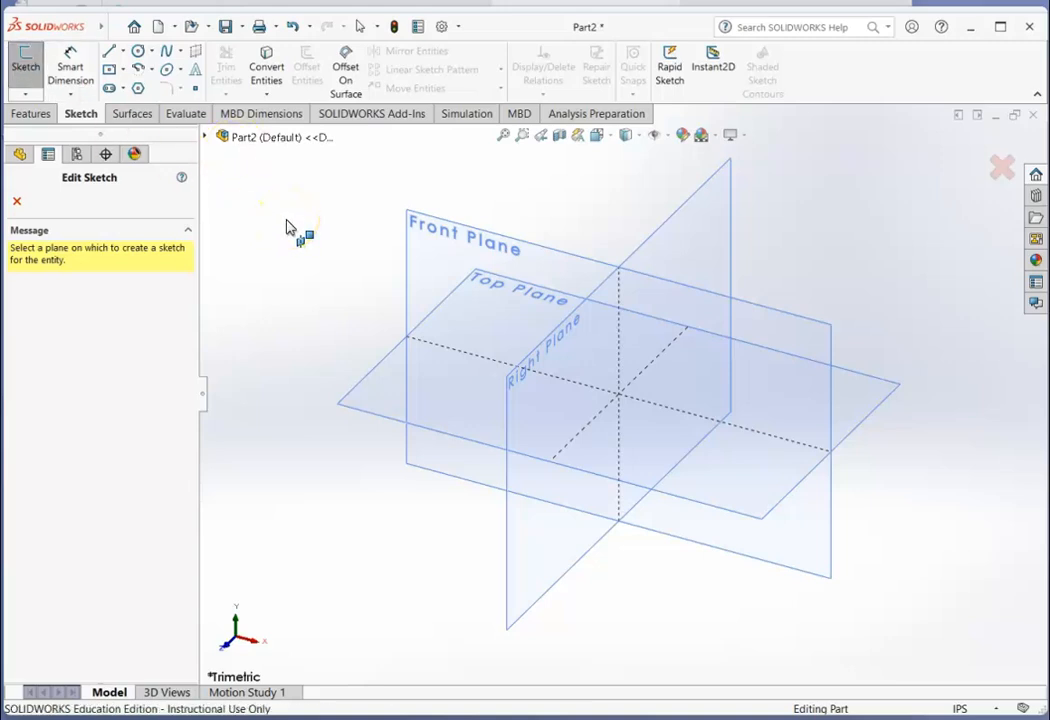
{"action": "left_click", "coordinate": [455, 243]}
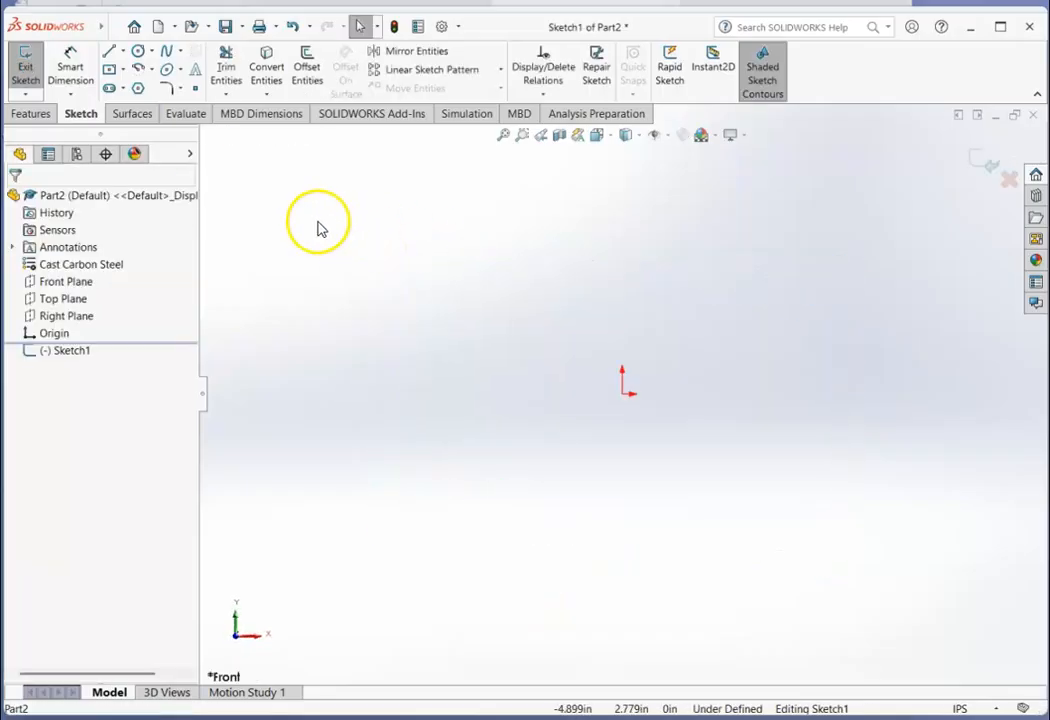
{"action": "left_click", "coordinate": [138, 54]}
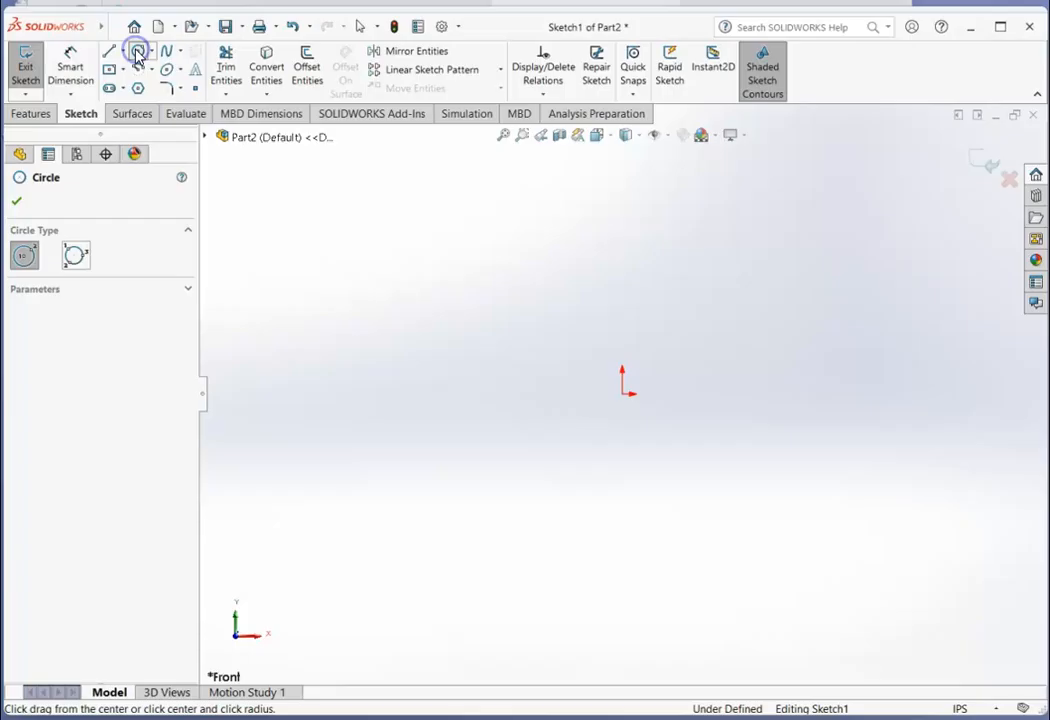
{"action": "left_click", "coordinate": [624, 395]}
{"action": "left_click", "coordinate": [715, 512]}
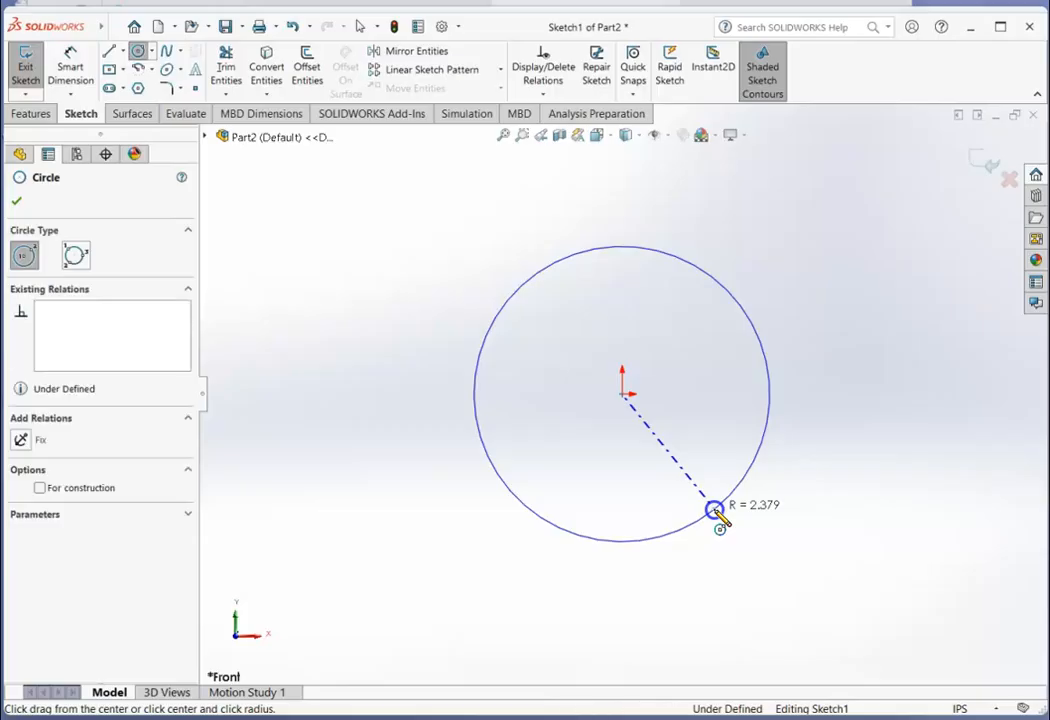
{"action": "left_click", "coordinate": [715, 512]}
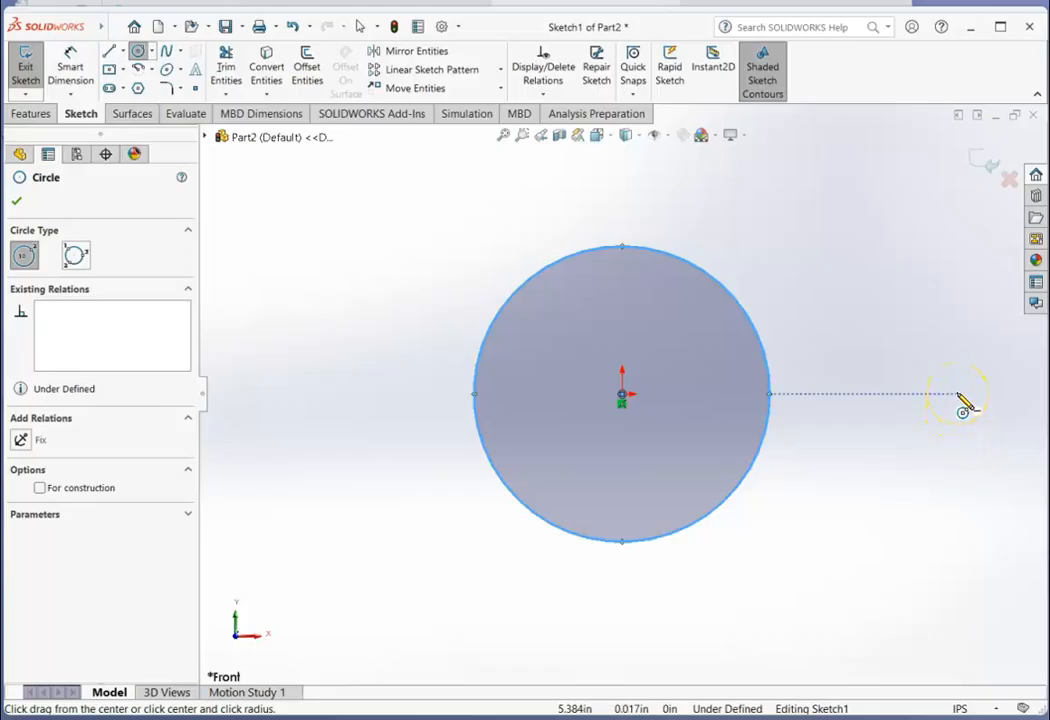
- Draw a smaller circle about 0.63 in in radius, horizontally aligned with the origin and about 5.4 in to its right
{"action": "left_click", "coordinate": [957, 394]}
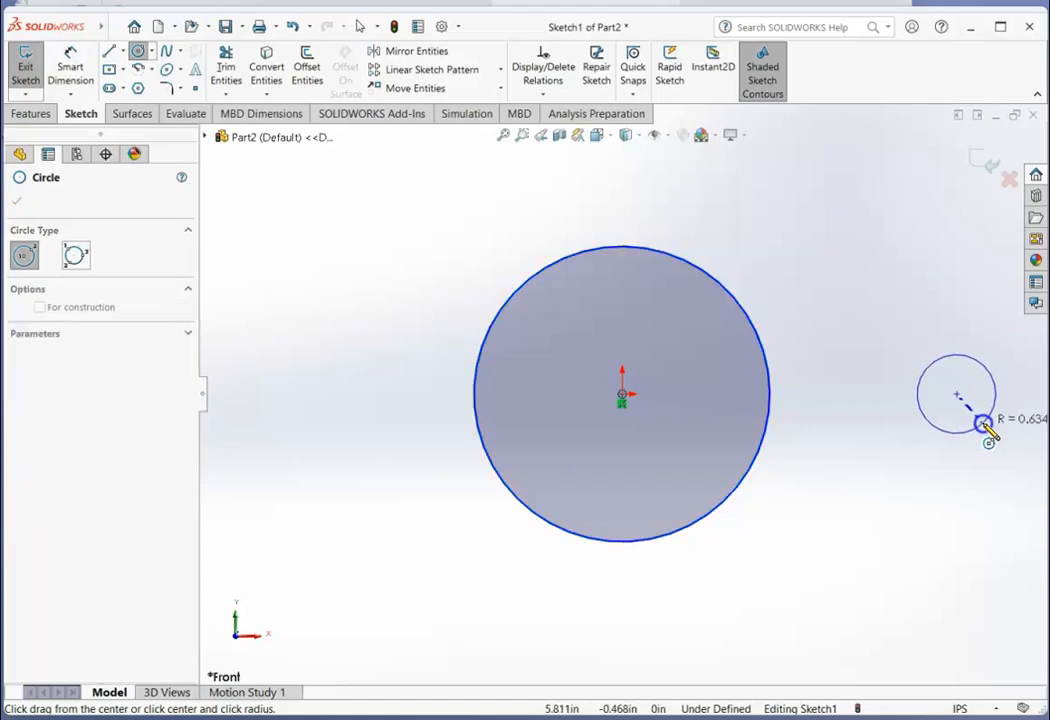
{"action": "left_click", "coordinate": [984, 427]}
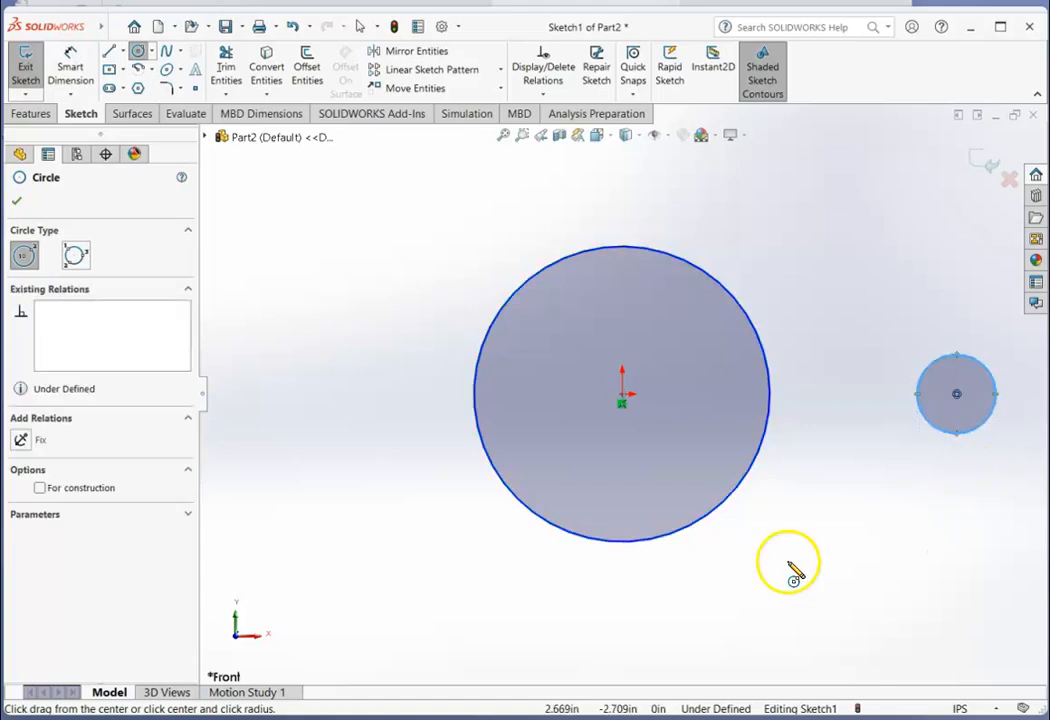
{"action": "left_click", "coordinate": [17, 202]}
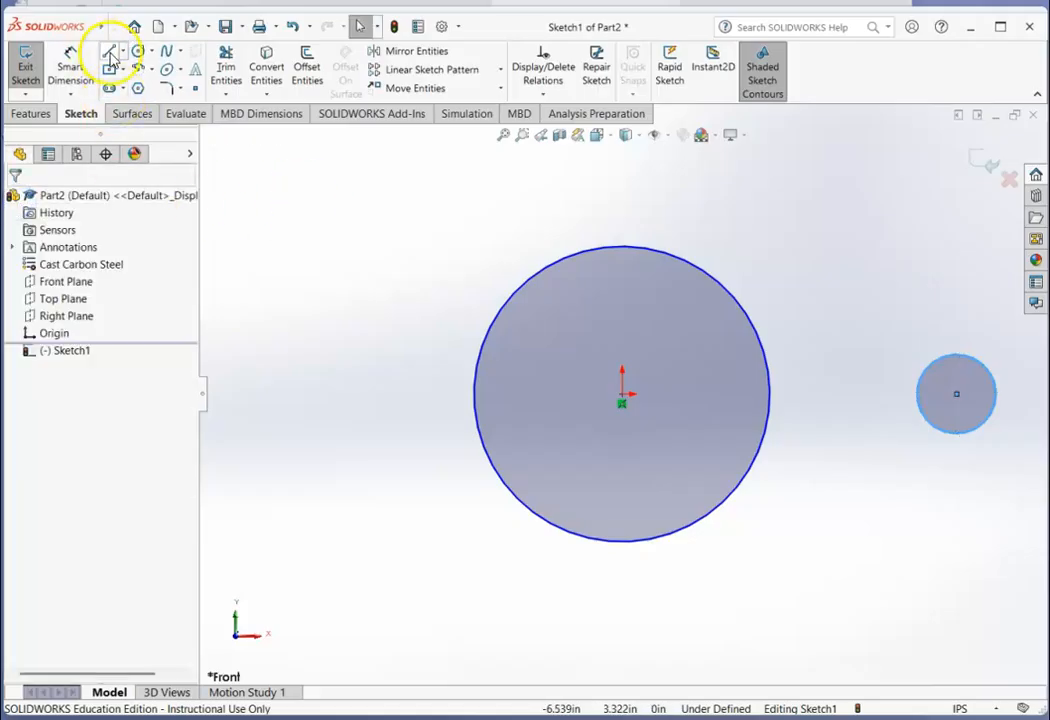
- Draw a line along the upper side from the large circle to the small circle, tangent to both
{"action": "left_click", "coordinate": [109, 58]}
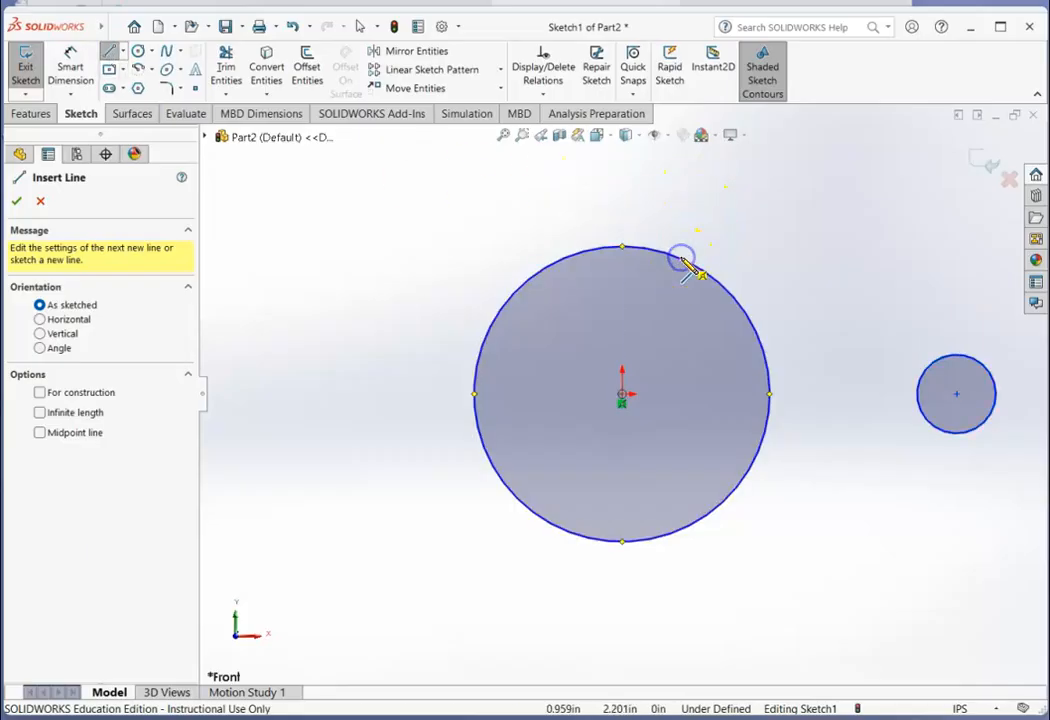
{"action": "left_click", "coordinate": [684, 260]}
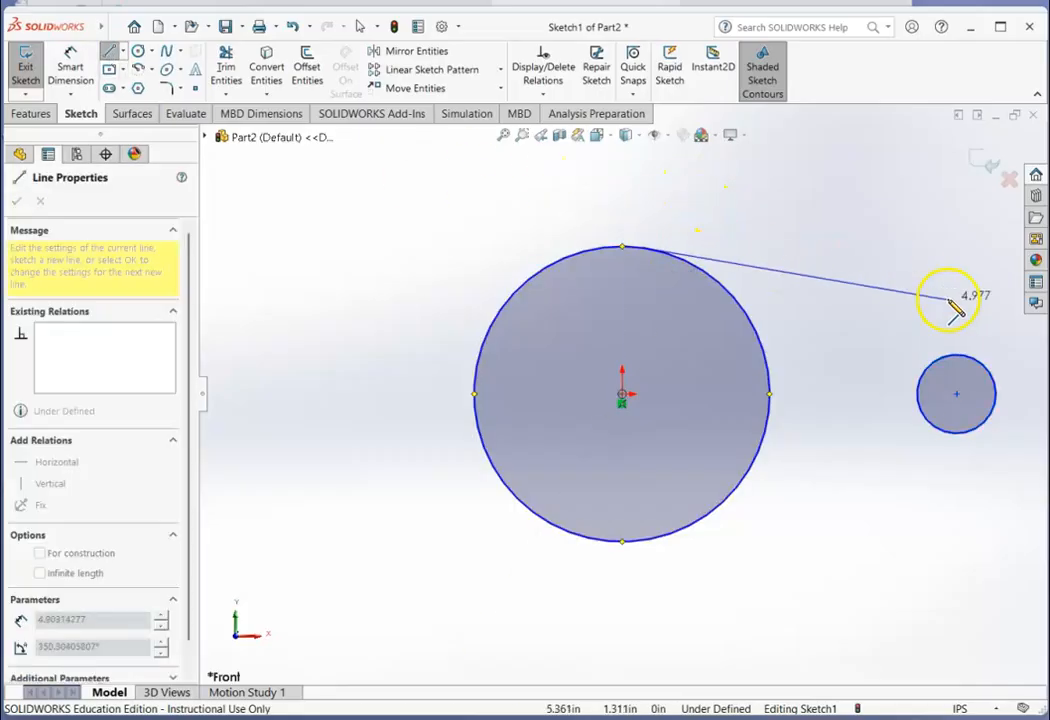
{"action": "left_click", "coordinate": [955, 358]}
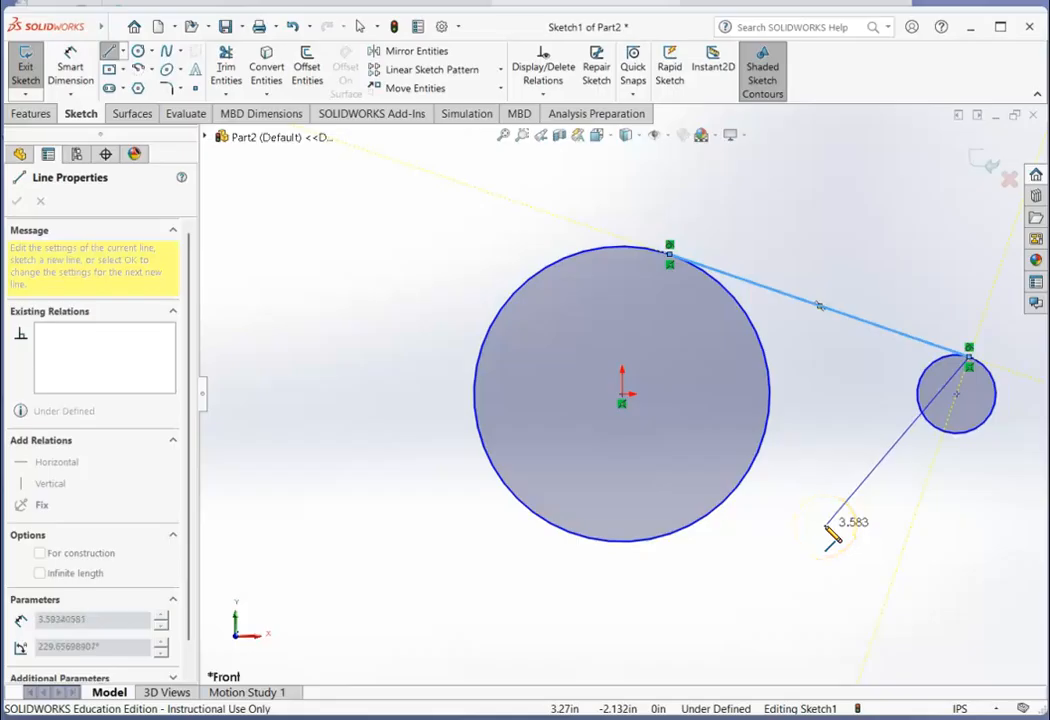
{"action": "key", "text": "Escape"}
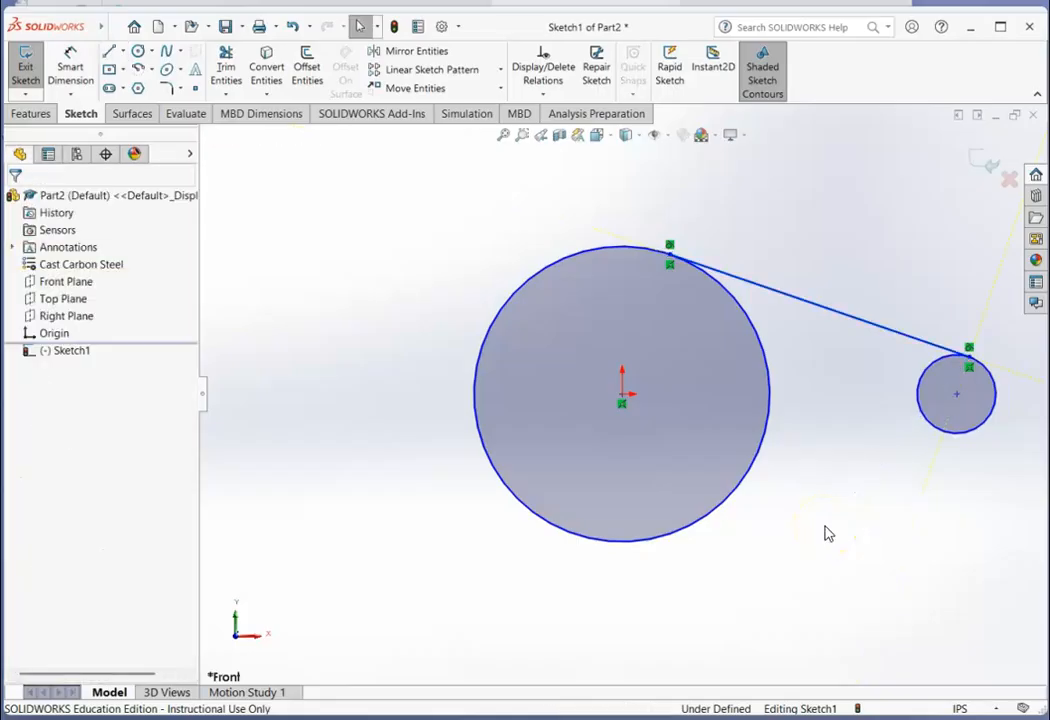
- Draw a second tangent line joining the undersides of the large and small circles
{"action": "left_click", "coordinate": [112, 52]}
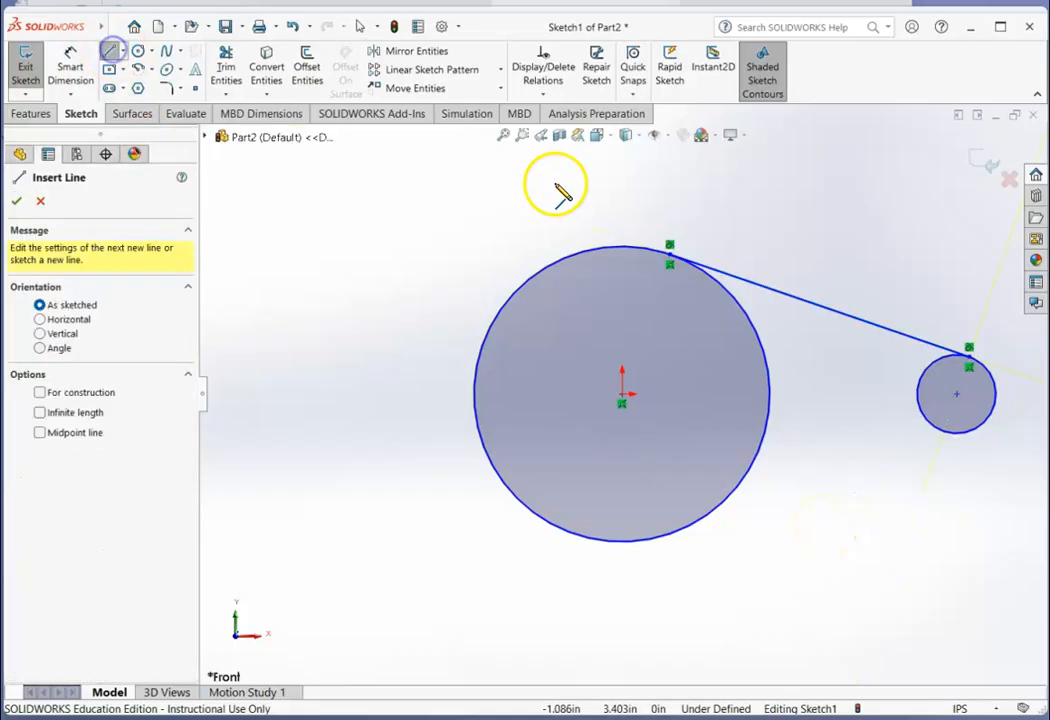
{"action": "left_click", "coordinate": [688, 528]}
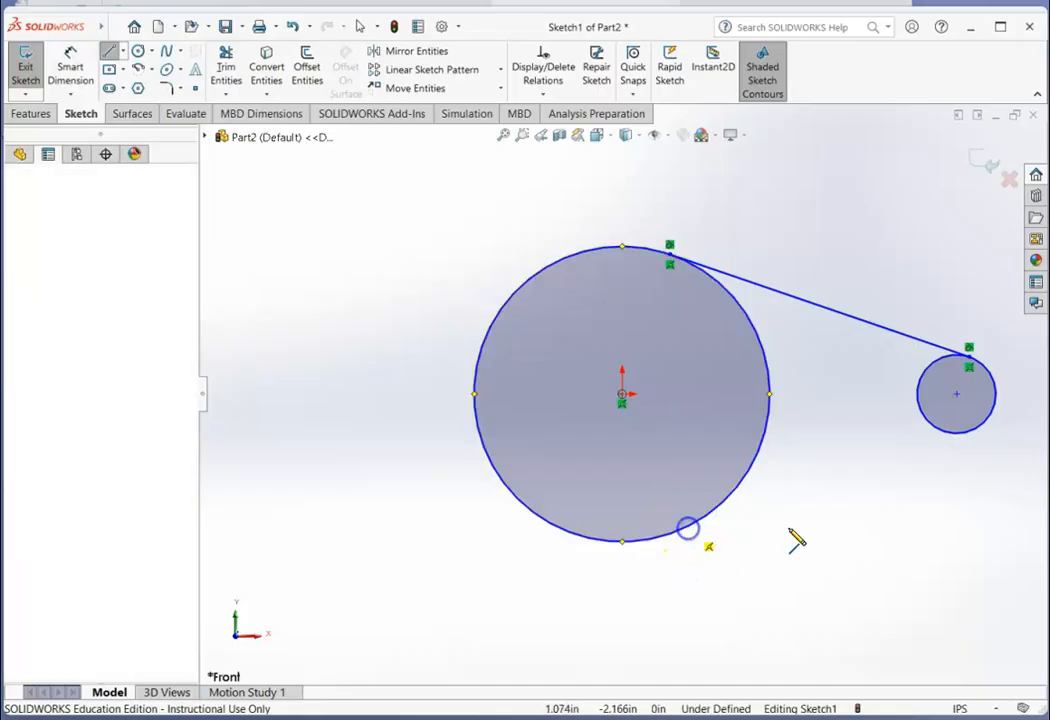
{"action": "left_click", "coordinate": [967, 432]}
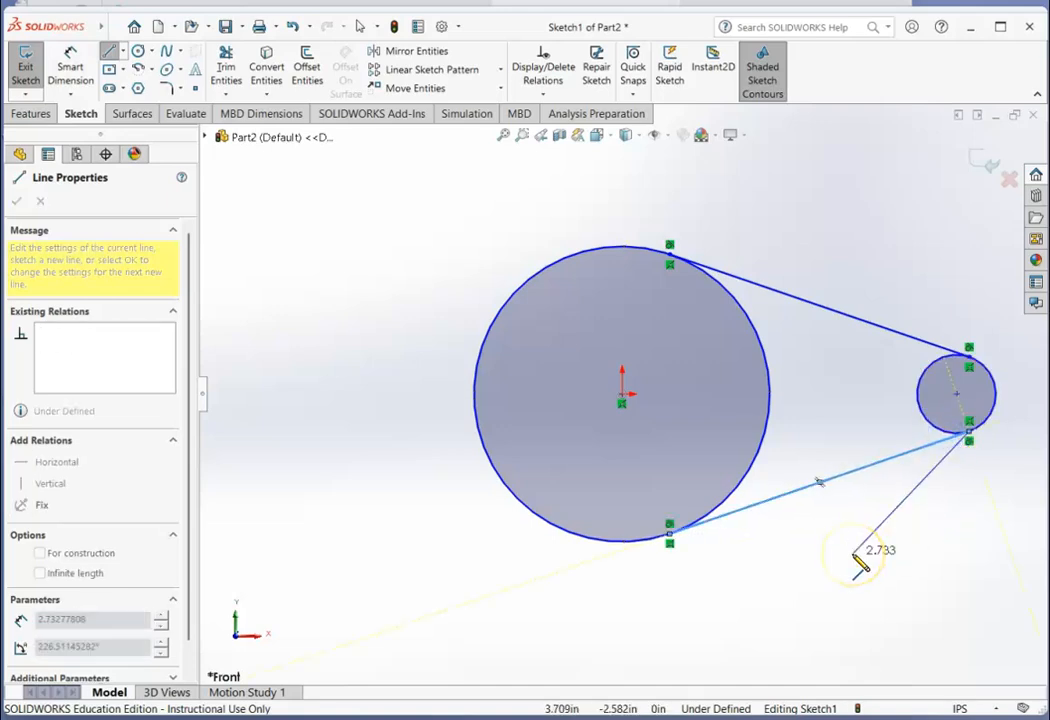
- Delete the tangent relation between the lower line and the large circle, and move that line's endpoint along the circle to about (-1.71, -1.50) in
{"action": "key", "text": "Escape"}
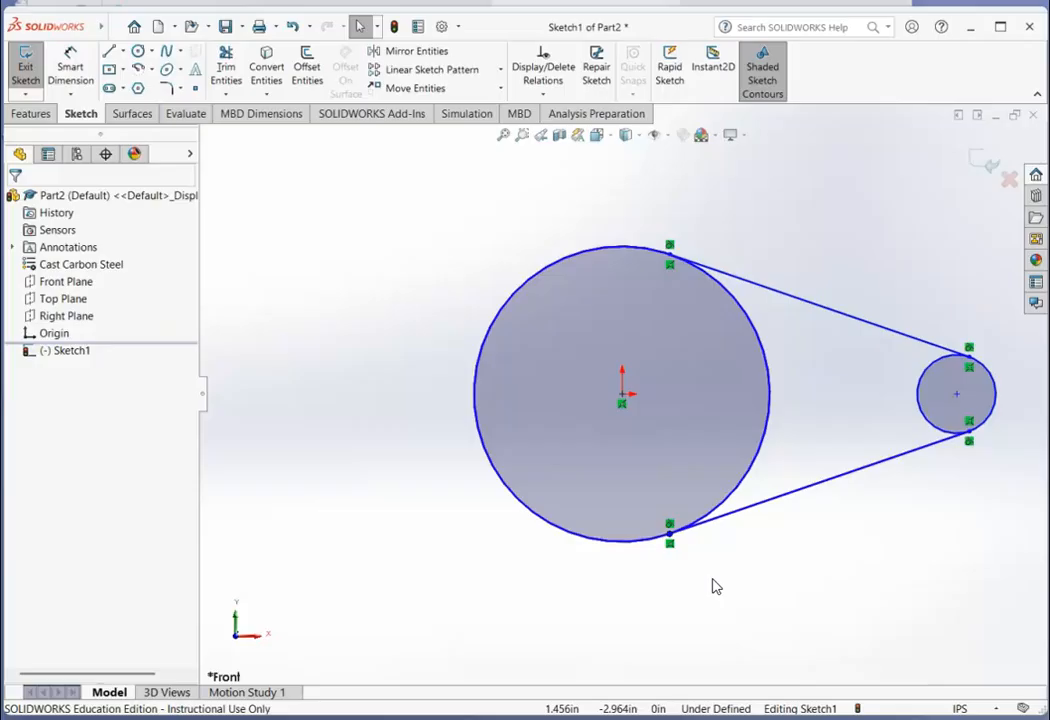
{"action": "left_click", "coordinate": [669, 522]}
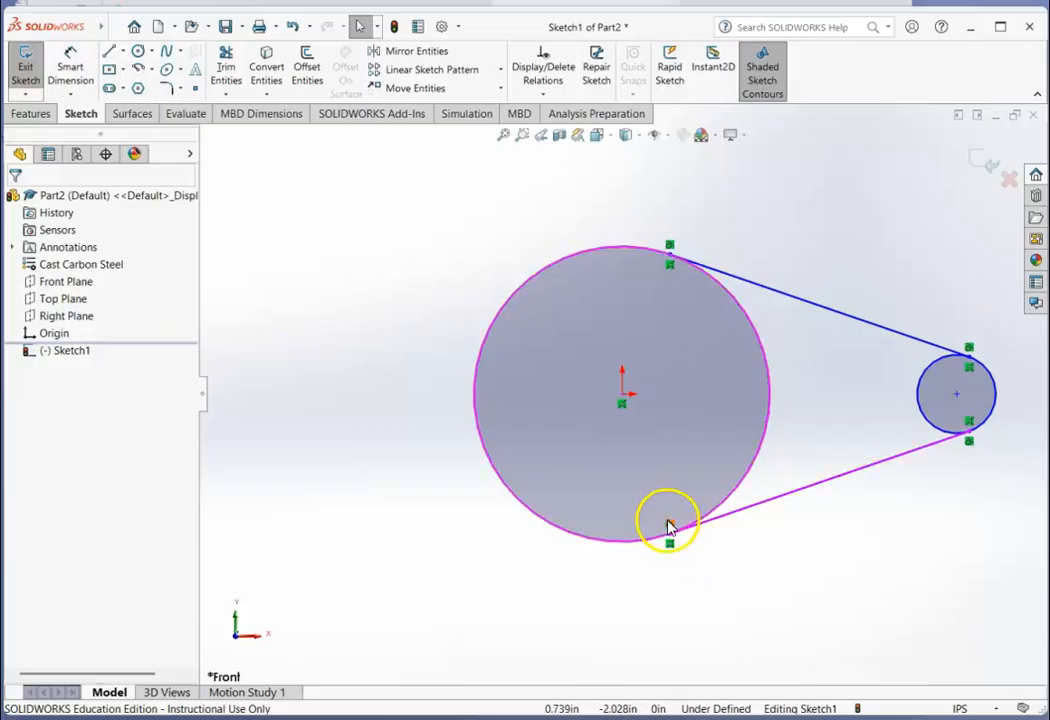
{"action": "left_click", "coordinate": [787, 615]}
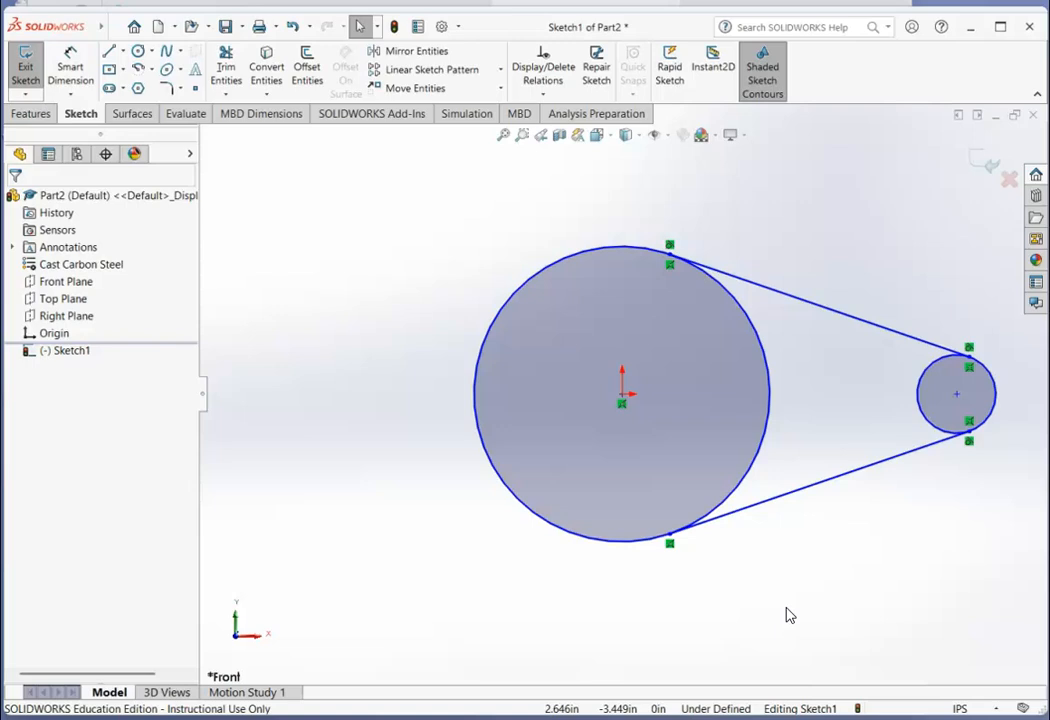
{"action": "left_click", "coordinate": [670, 537]}
{"action": "left_click_drag", "start_coordinate": [733, 511], "coordinate": [517, 488]}
{"action": "left_click", "coordinate": [522, 574]}
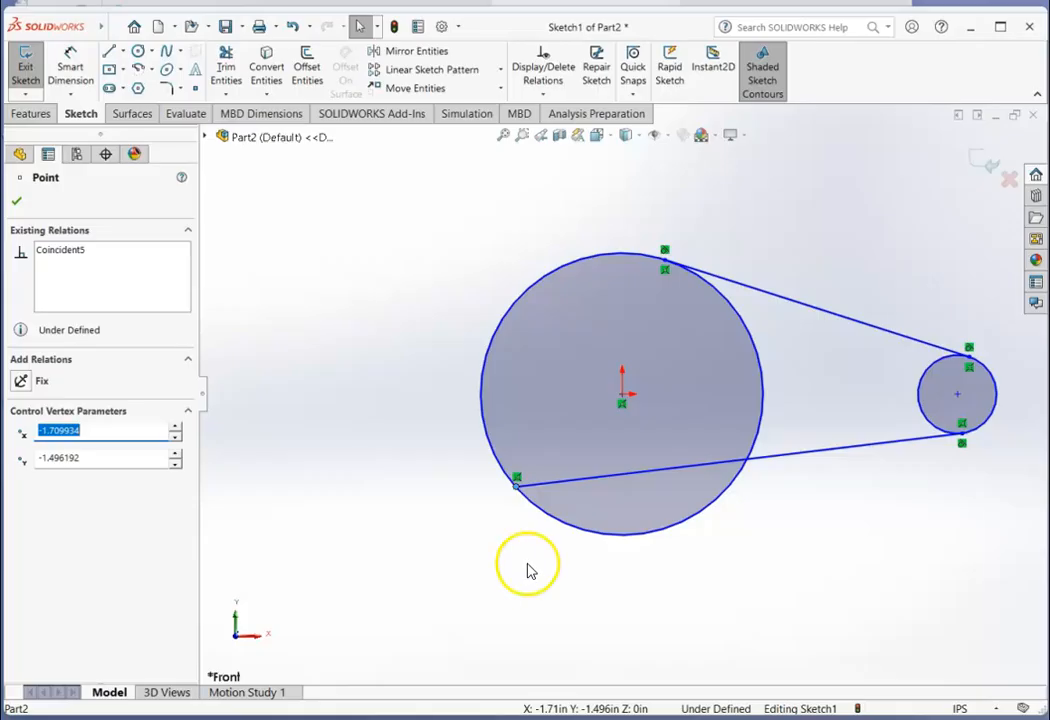
{"action": "left_click", "coordinate": [528, 553]}
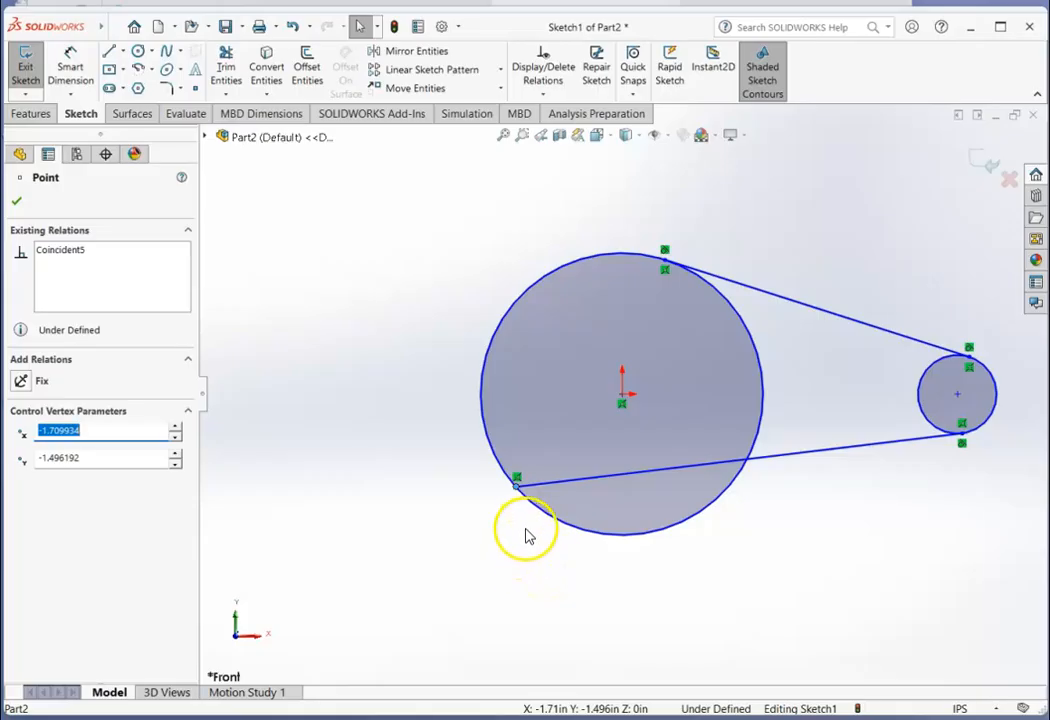
{"action": "left_click", "coordinate": [549, 519]}
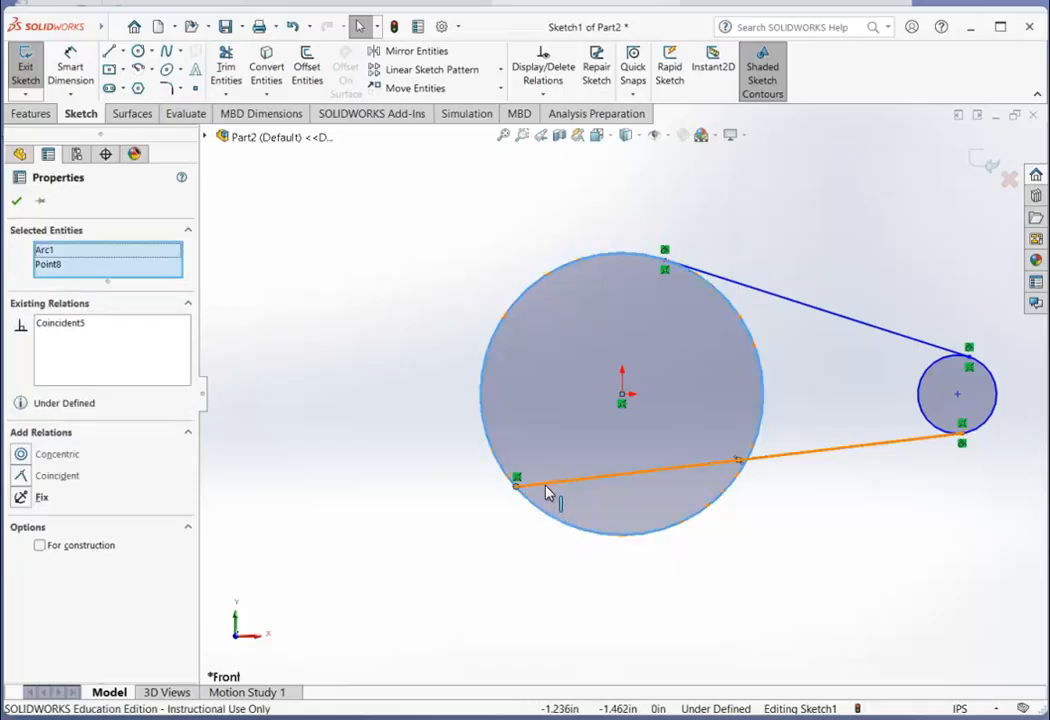
{"action": "left_click", "coordinate": [545, 487]}
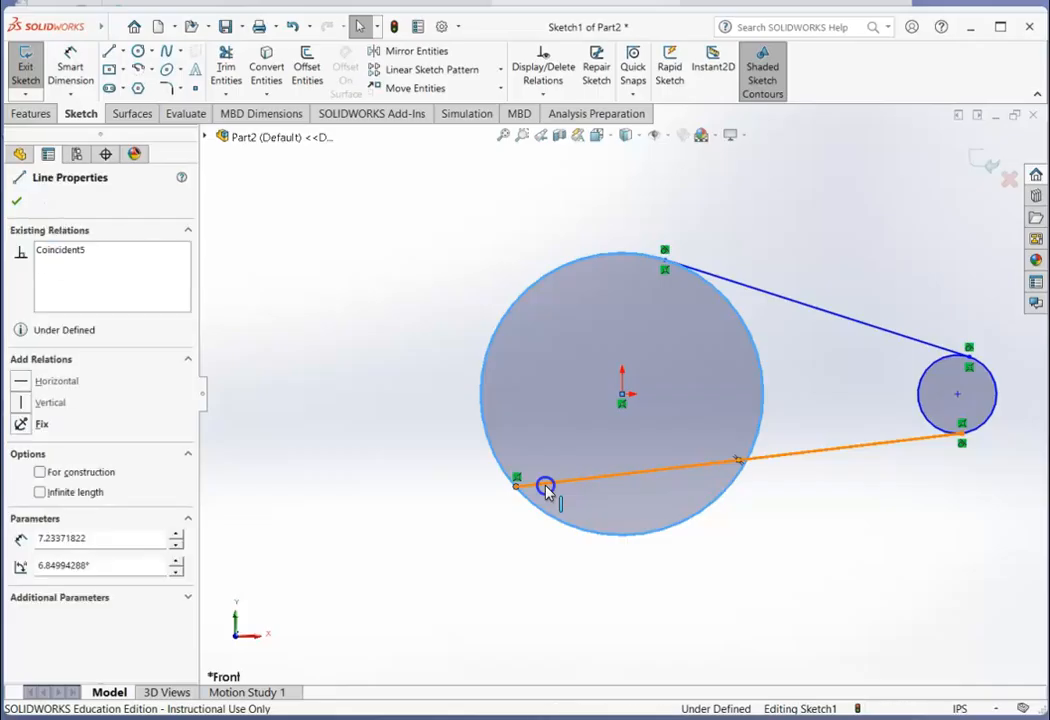
{"action": "right_click", "coordinate": [130, 270]}
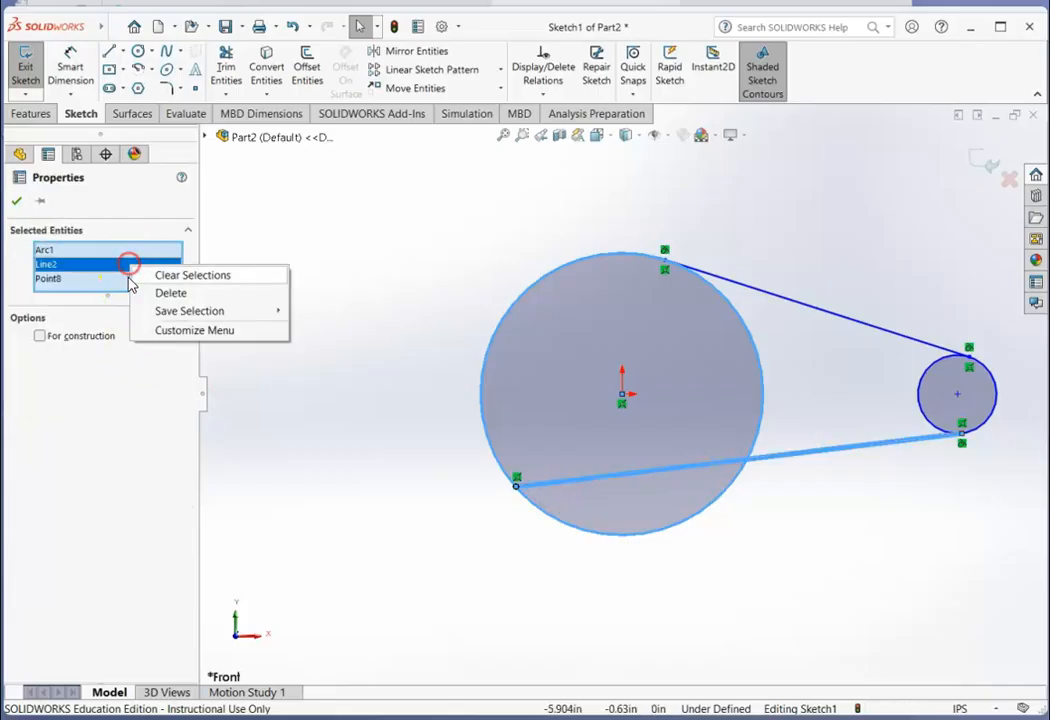
{"action": "left_click", "coordinate": [150, 275]}
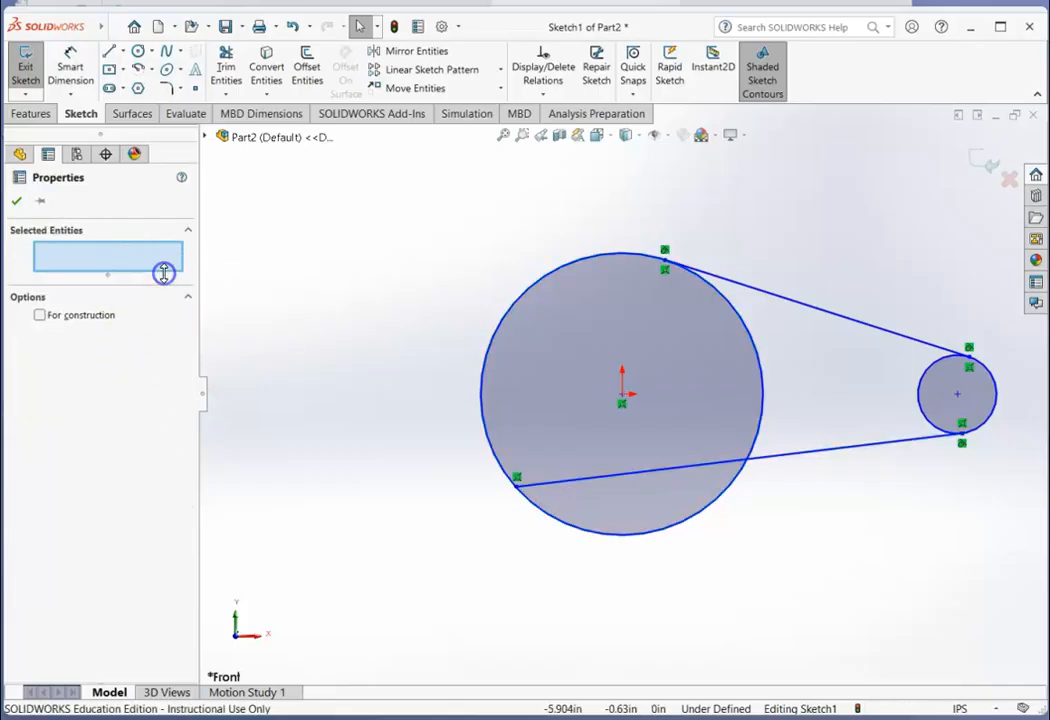
- Add a Tangent relation between the large circle and the lower line
{"action": "left_click", "coordinate": [566, 530]}
{"action": "left_click", "coordinate": [560, 488], "text": "ctrl"}
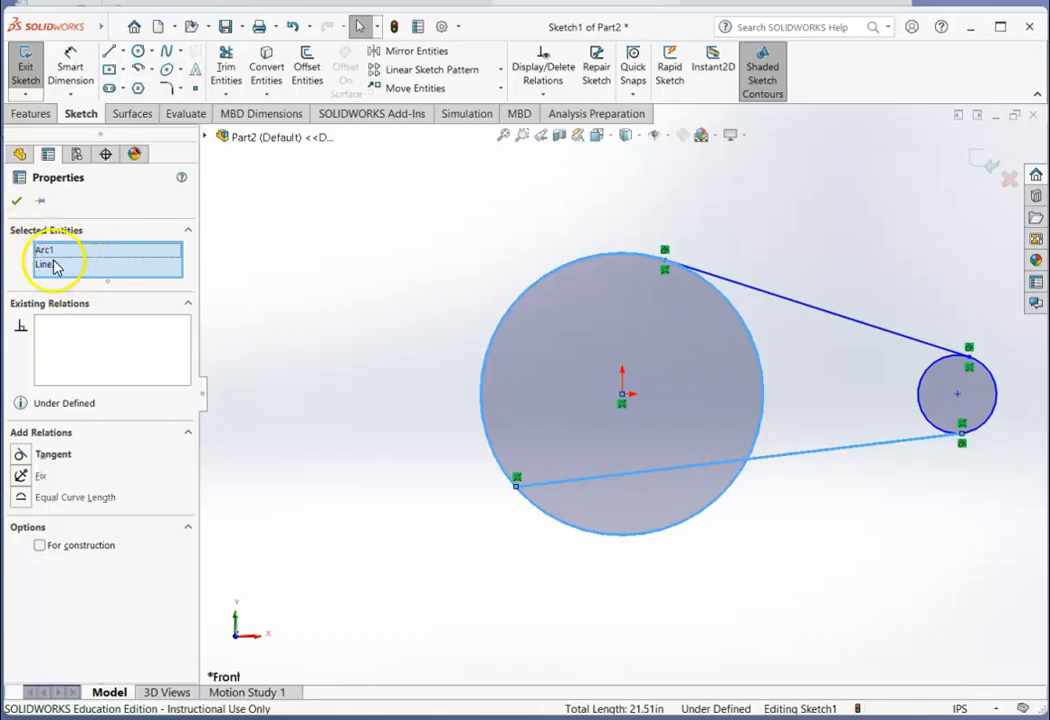
{"action": "left_click", "coordinate": [20, 456]}
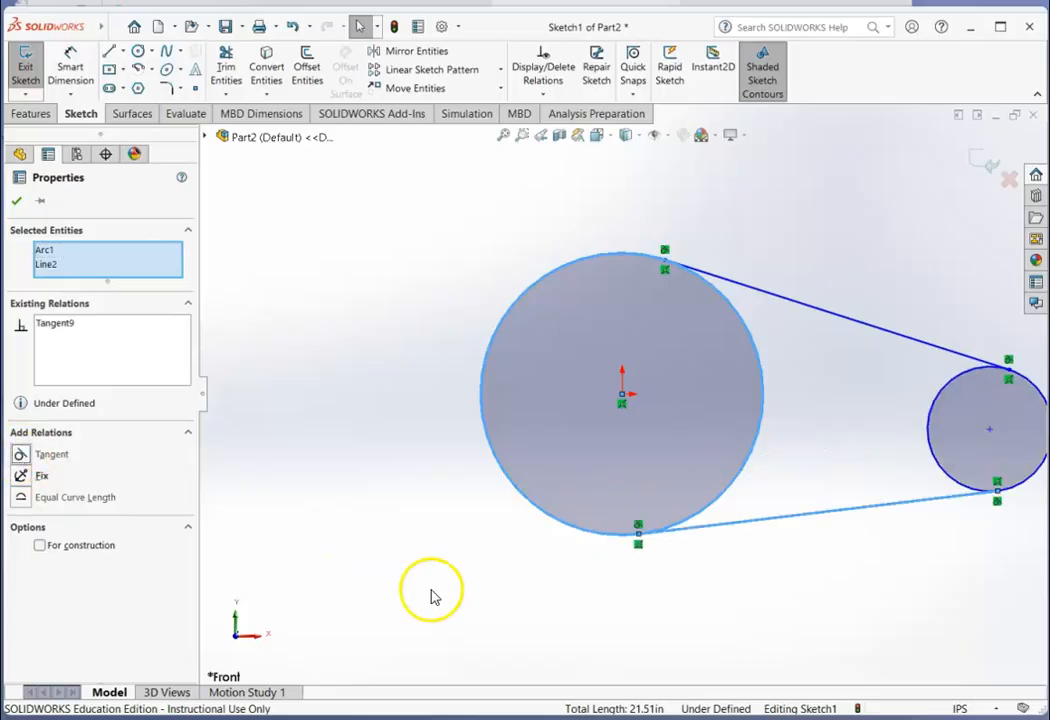
{"action": "key", "text": "z"}
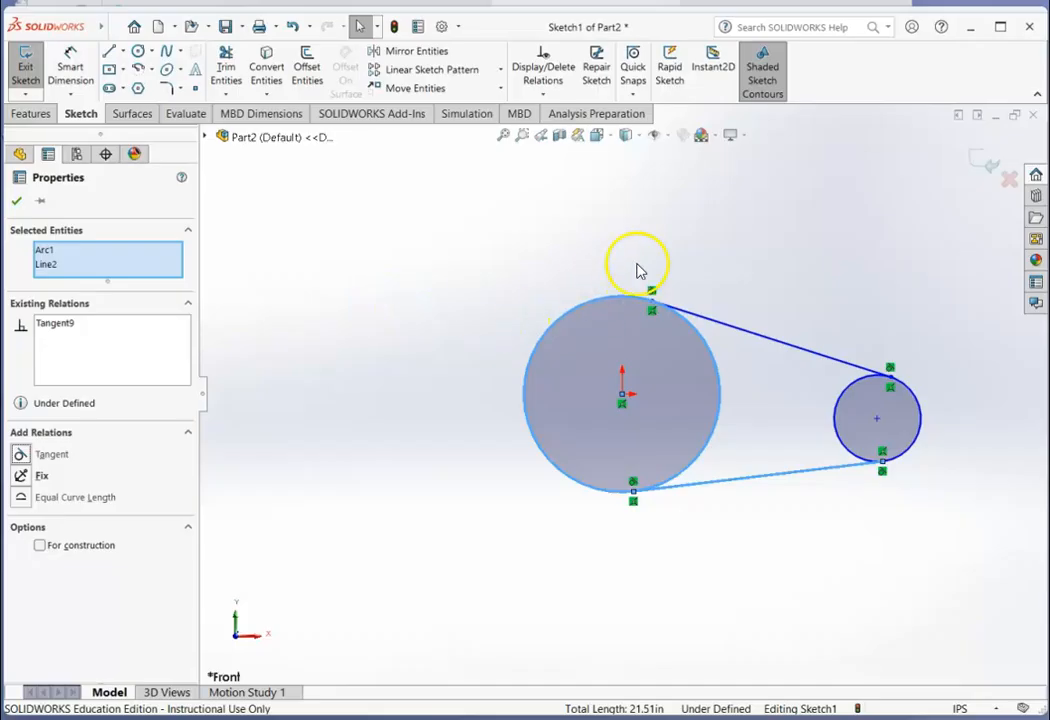
{"action": "scroll", "coordinate": [480, 358], "scroll_direction": "down", "scroll_amount": 2}
{"action": "scroll", "coordinate": [480, 358], "scroll_direction": "down", "scroll_amount": 1}
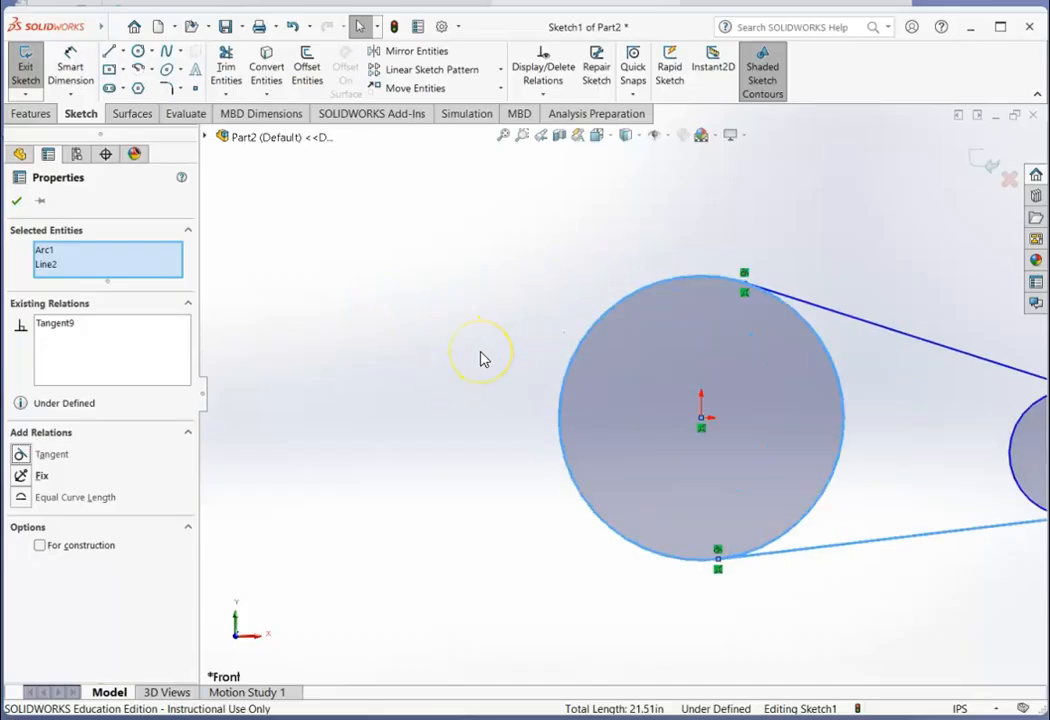
{"action": "left_click", "coordinate": [504, 137]}
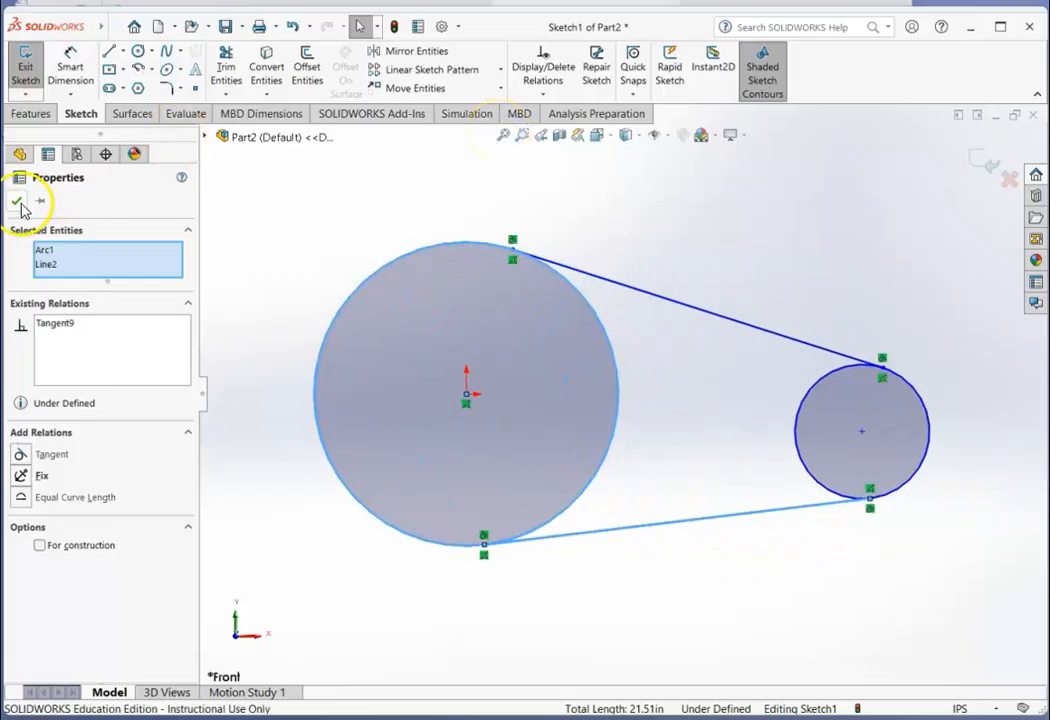
{"action": "left_click", "coordinate": [17, 203]}
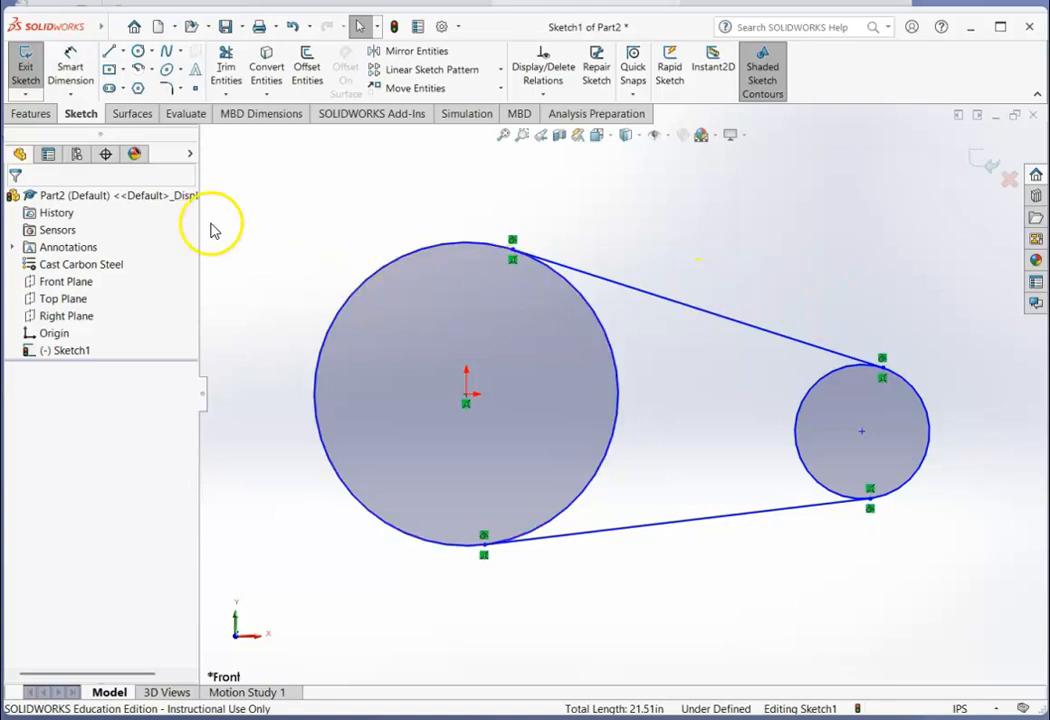
- Dimension the large circle's diameter at 2.25 in
{"action": "left_click", "coordinate": [72, 72]}
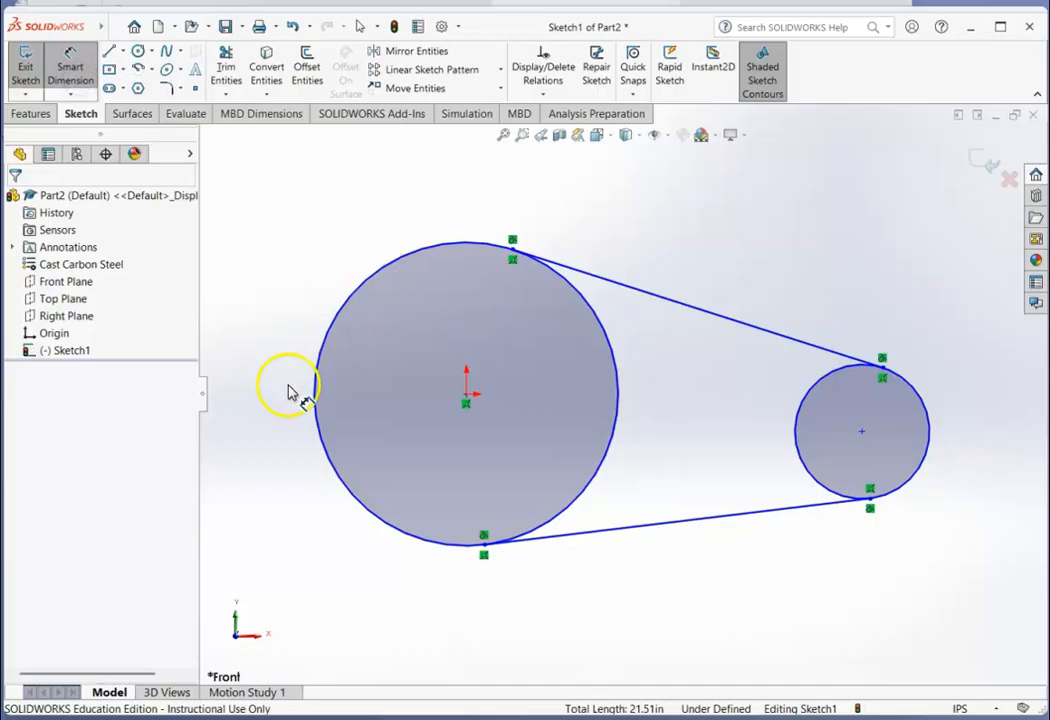
{"action": "left_click", "coordinate": [335, 481]}
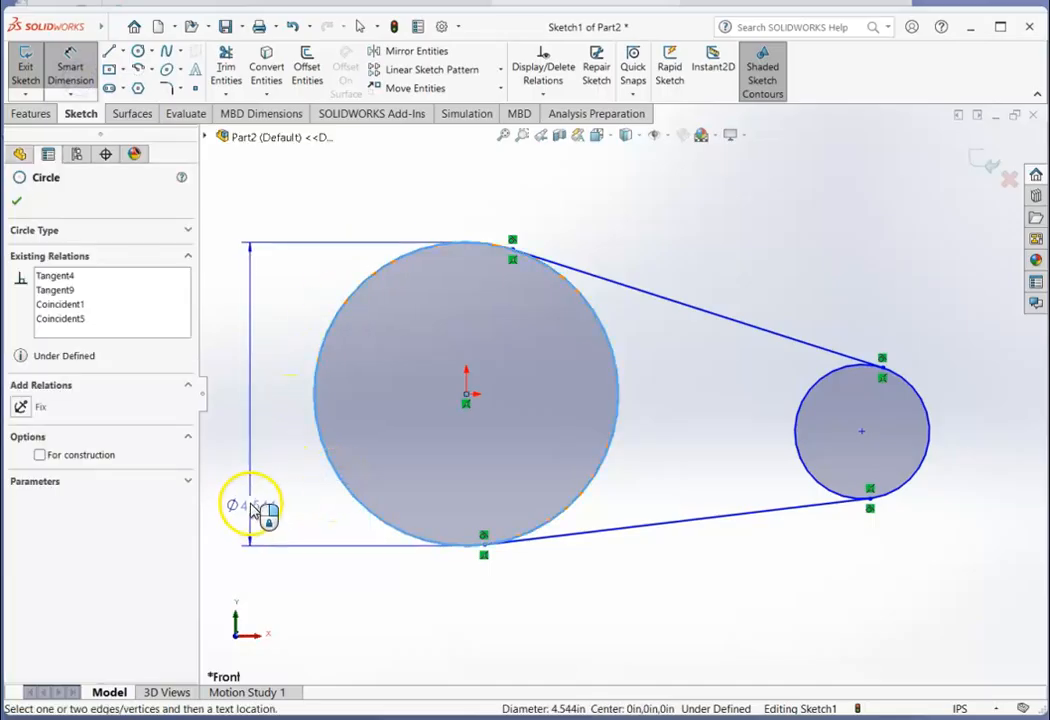
{"action": "left_click", "coordinate": [241, 508]}
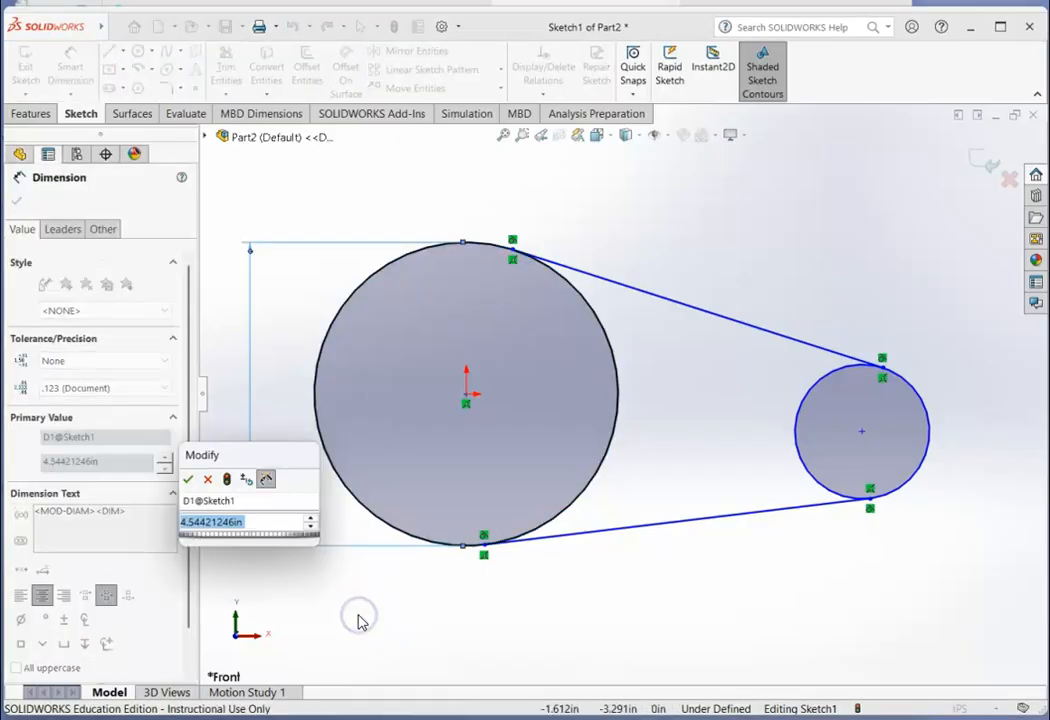
{"action": "type", "text": "2.25"}
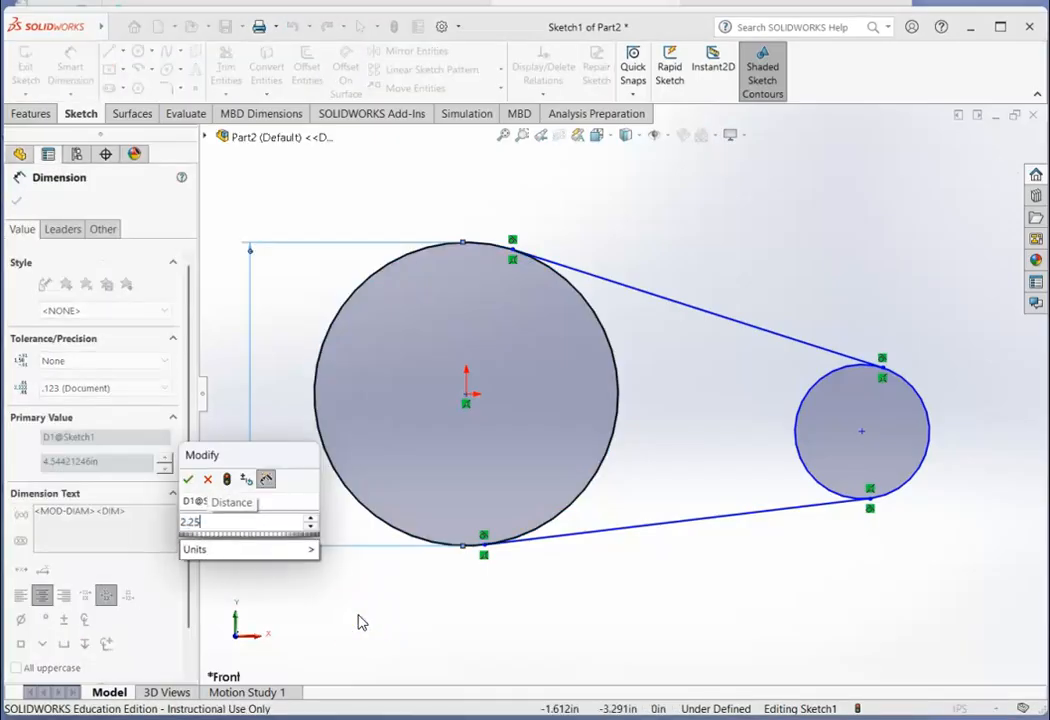
{"action": "left_click", "coordinate": [186, 478]}
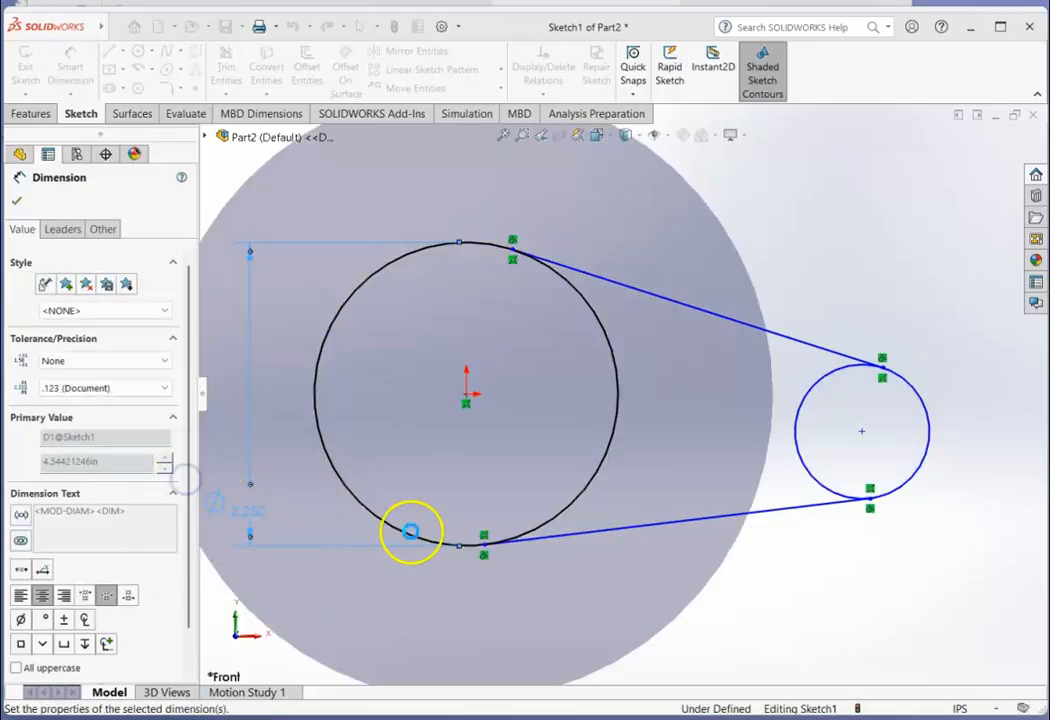
- Dimension the small circle's diameter at 1.25 in
{"action": "left_click", "coordinate": [925, 468]}
{"action": "left_click", "coordinate": [978, 380]}
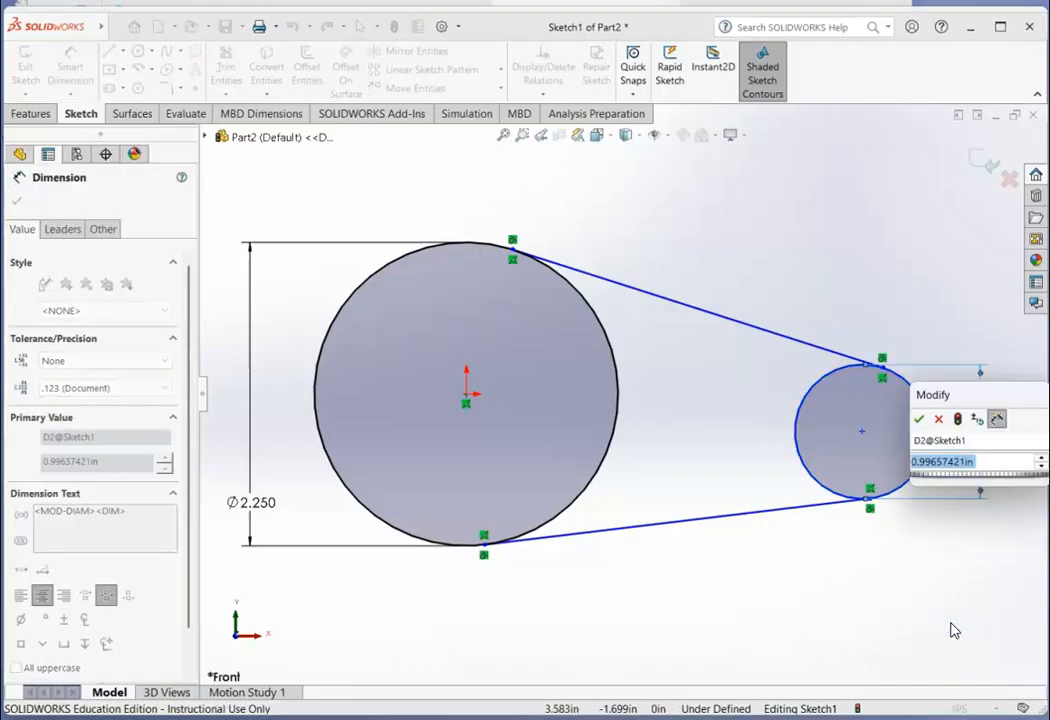
{"action": "type", "text": "1.25"}
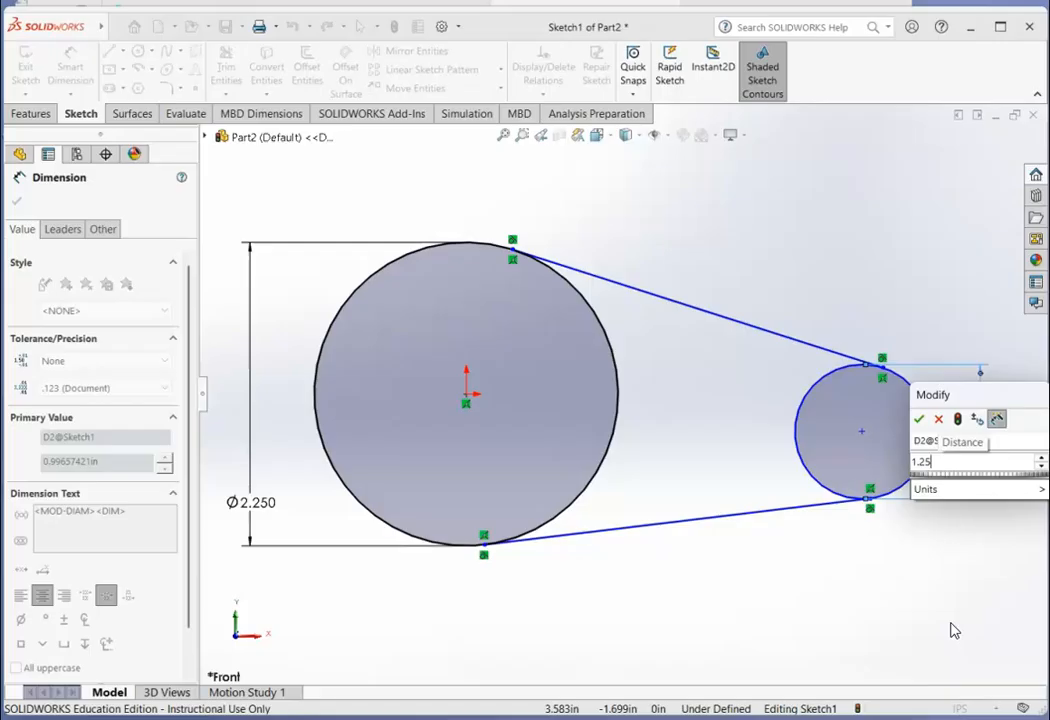
{"action": "left_click", "coordinate": [919, 420]}
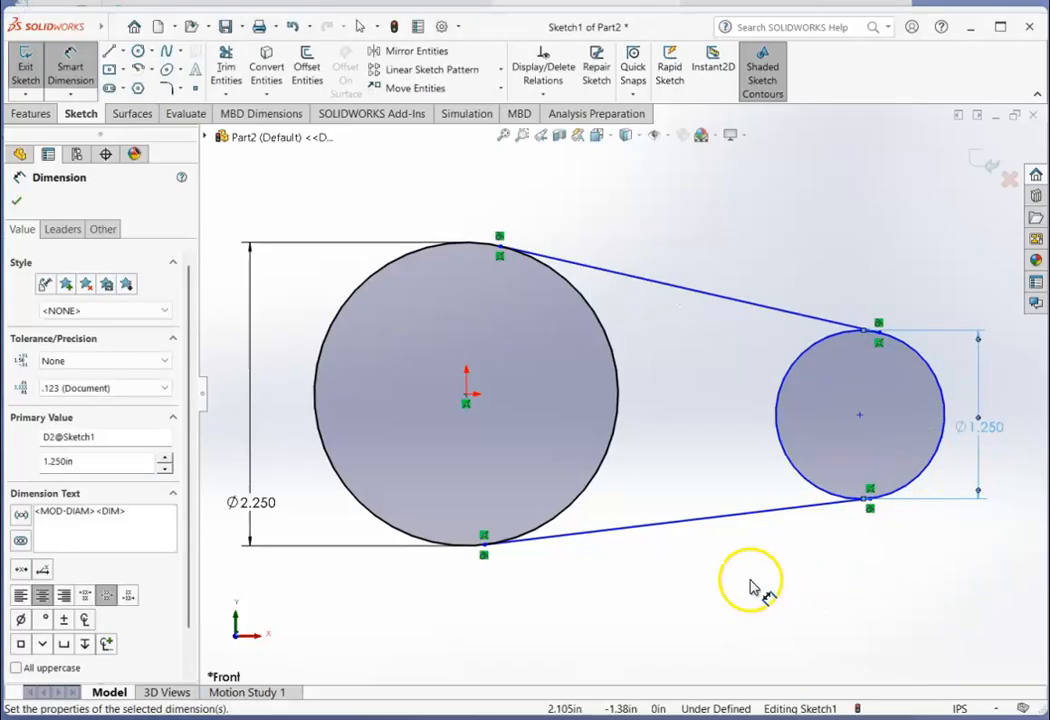
{"action": "left_click", "coordinate": [755, 585]}
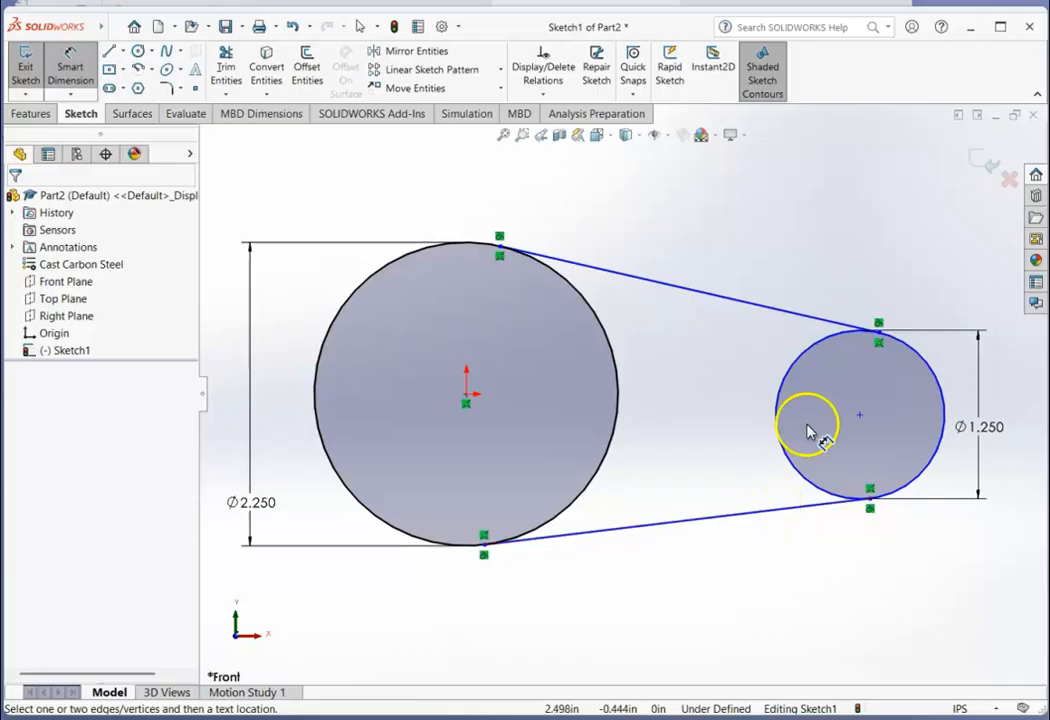
{"action": "left_click", "coordinate": [859, 418]}
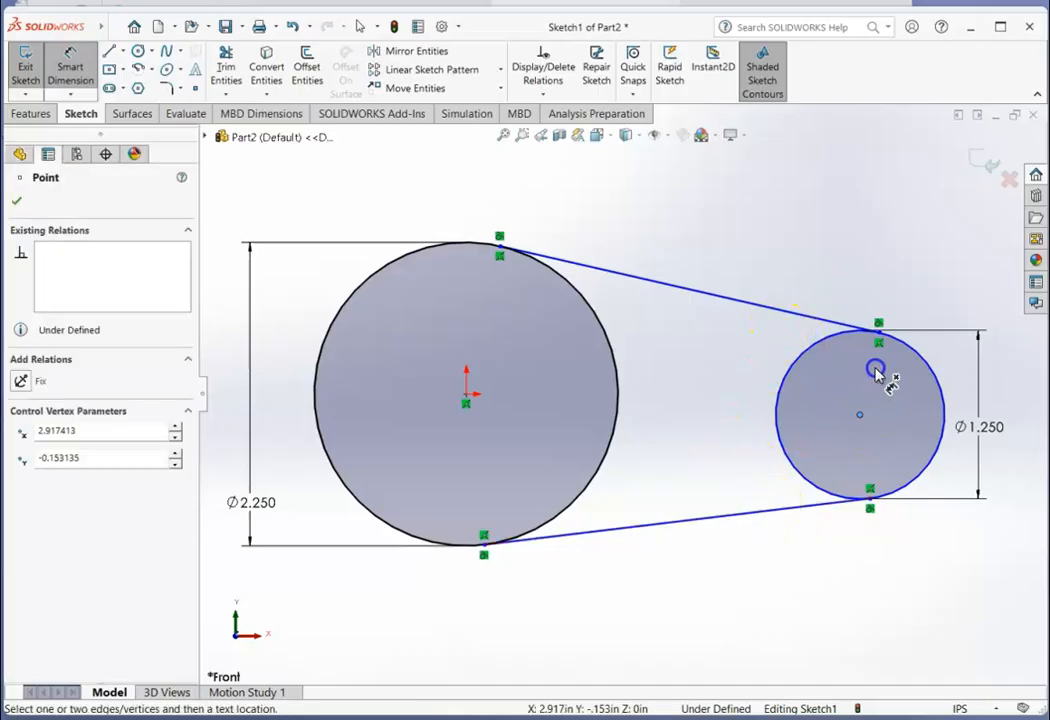
{"action": "left_click", "coordinate": [818, 622]}
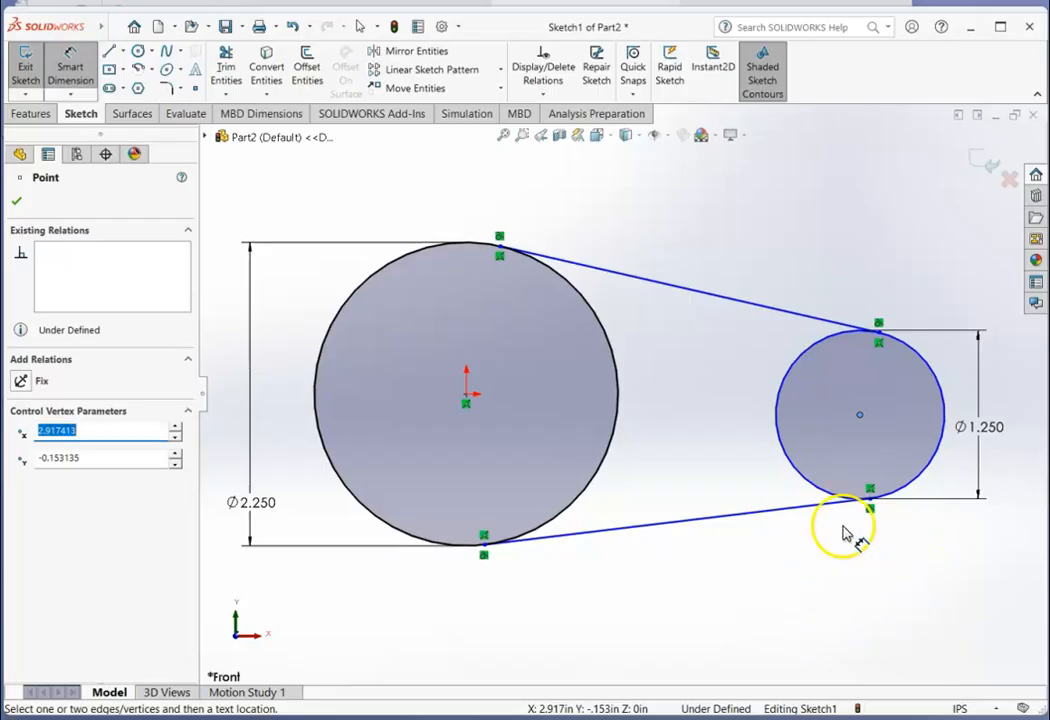
{"action": "left_click", "coordinate": [894, 494]}
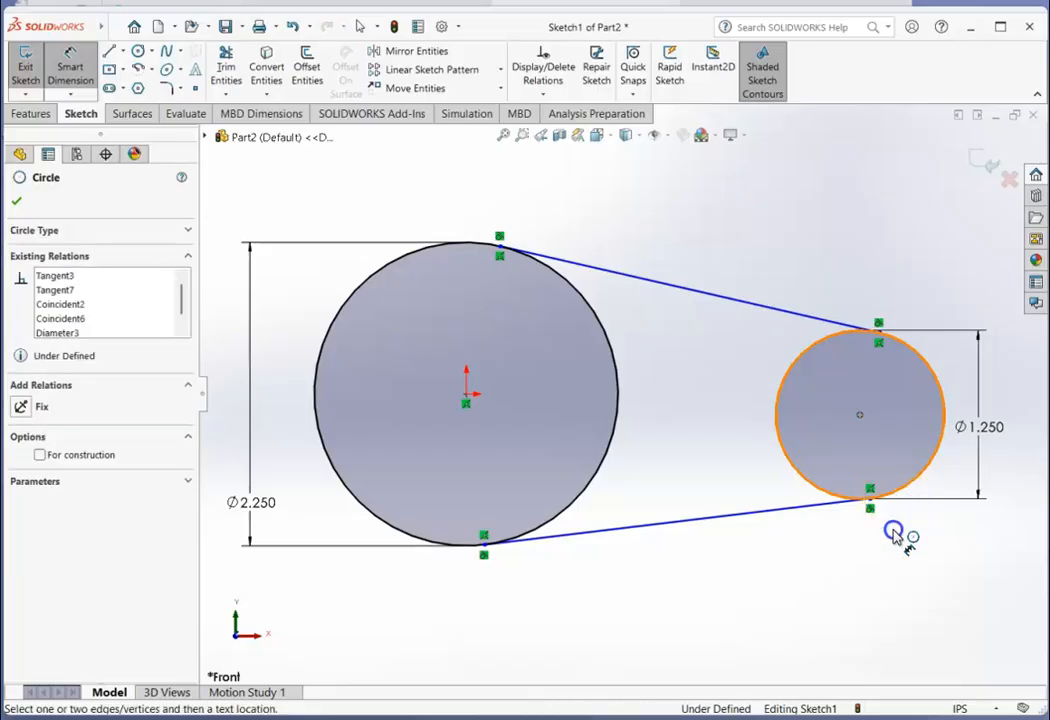
{"action": "left_click", "coordinate": [861, 606]}
{"action": "left_click", "coordinate": [914, 548]}
{"action": "left_click", "coordinate": [815, 613]}
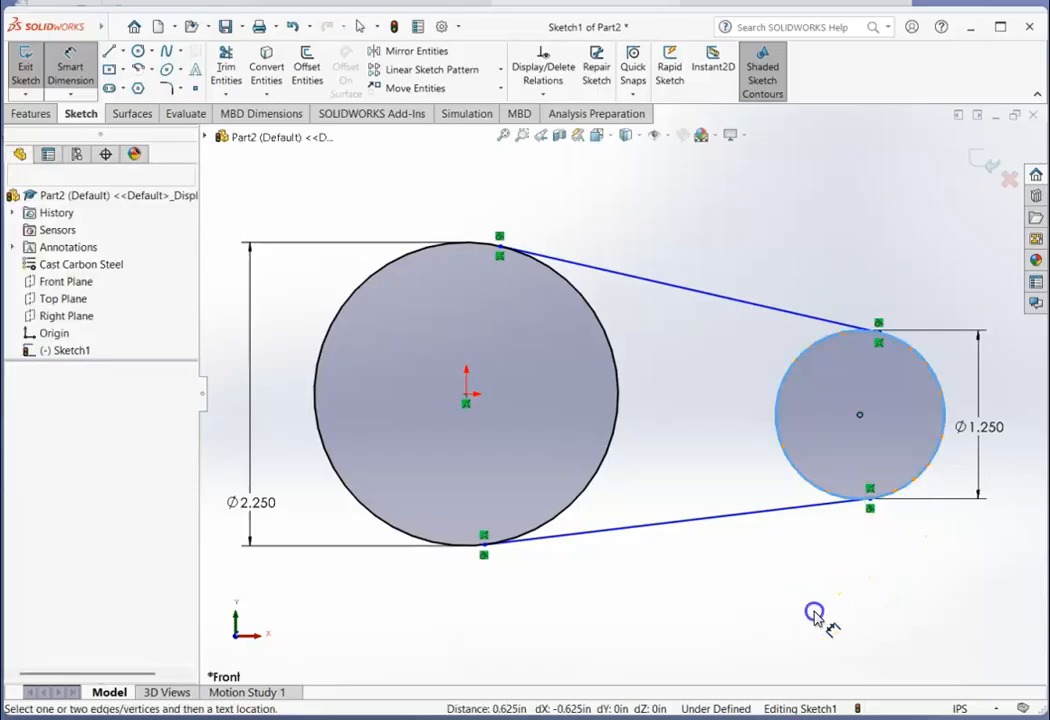
{"action": "left_click", "coordinate": [70, 52]}
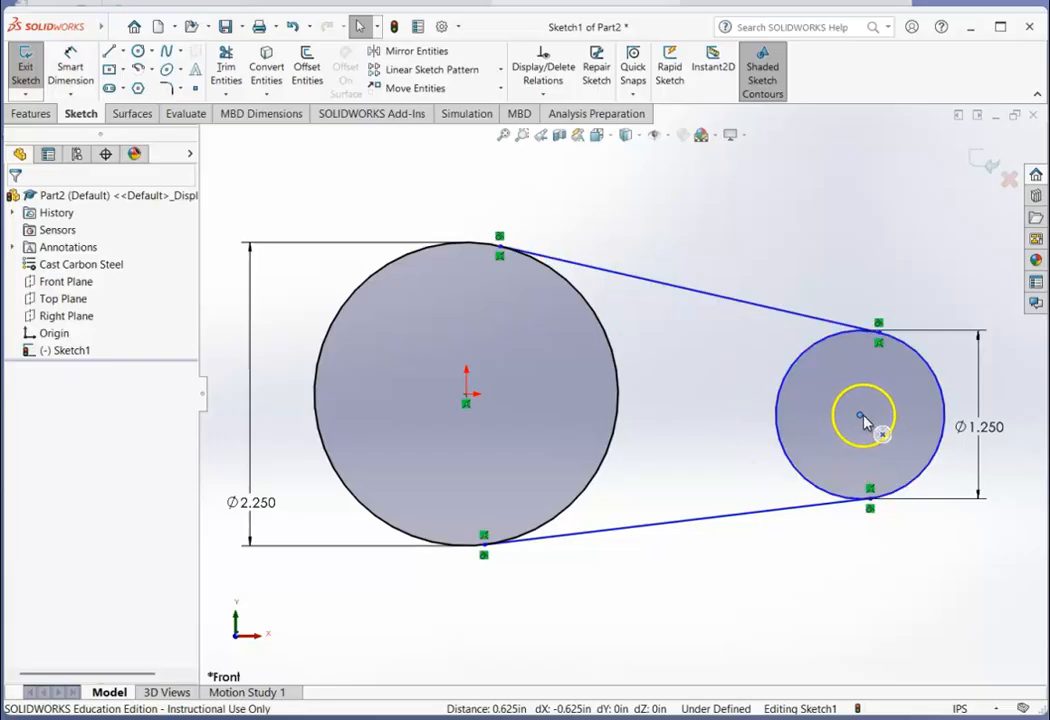
- Move the small circle's centre to about X 2.66 in, Y 0.06 in, nearly level with the origin
{"action": "left_click_drag", "start_coordinate": [859, 420], "coordinate": [825, 386]}
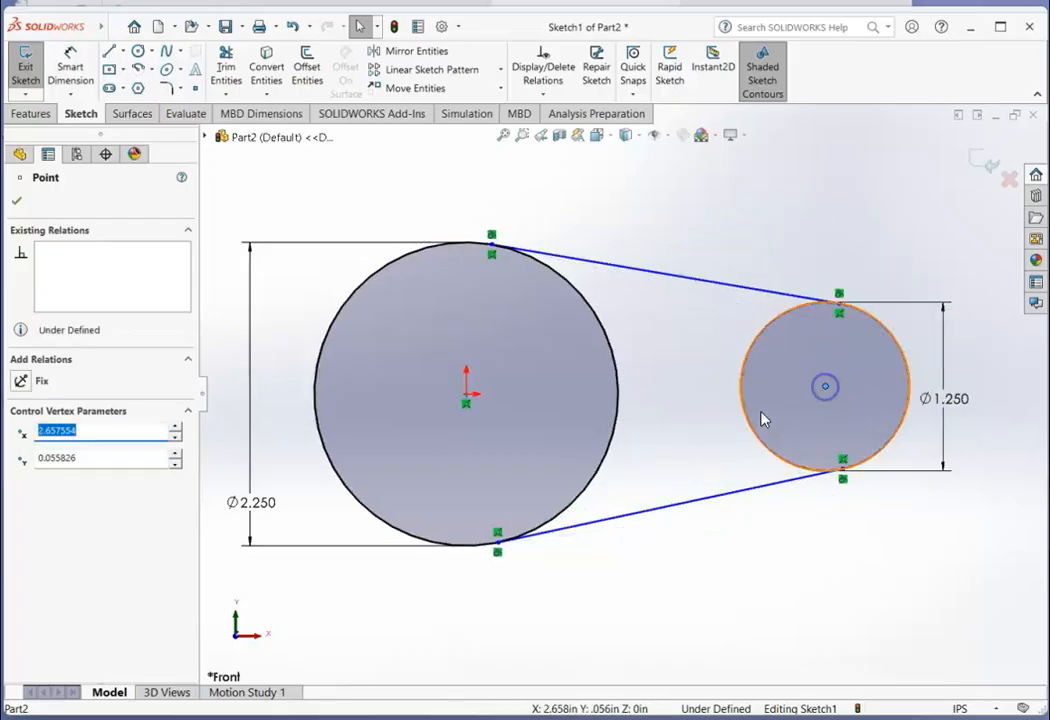
{"action": "left_click", "coordinate": [614, 430]}
{"action": "left_click", "coordinate": [643, 576]}
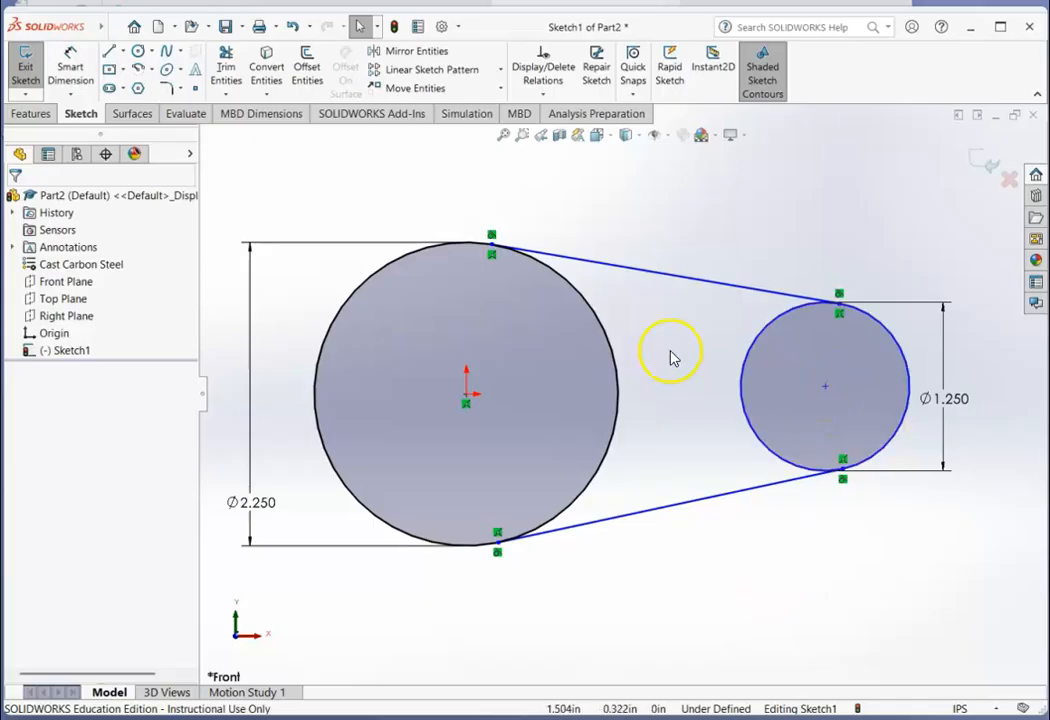
- Dimension the horizontal distance between the two circle centres at 3.25 in
{"action": "left_click", "coordinate": [72, 66]}
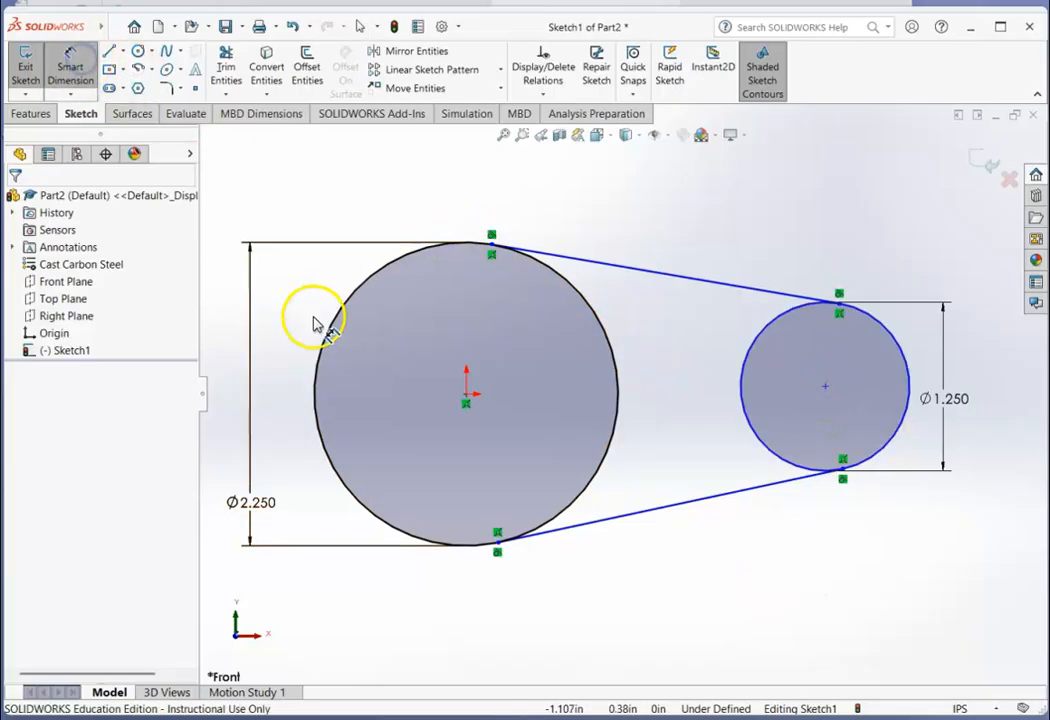
{"action": "left_click", "coordinate": [466, 396]}
{"action": "left_click", "coordinate": [826, 388]}
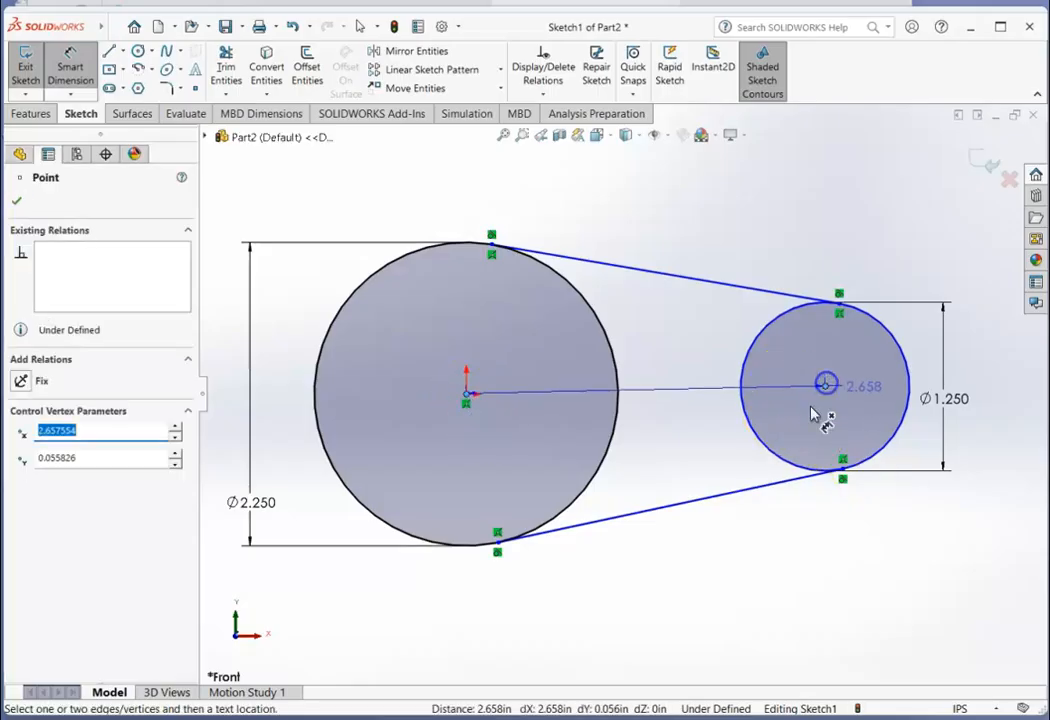
{"action": "left_click", "coordinate": [656, 615]}
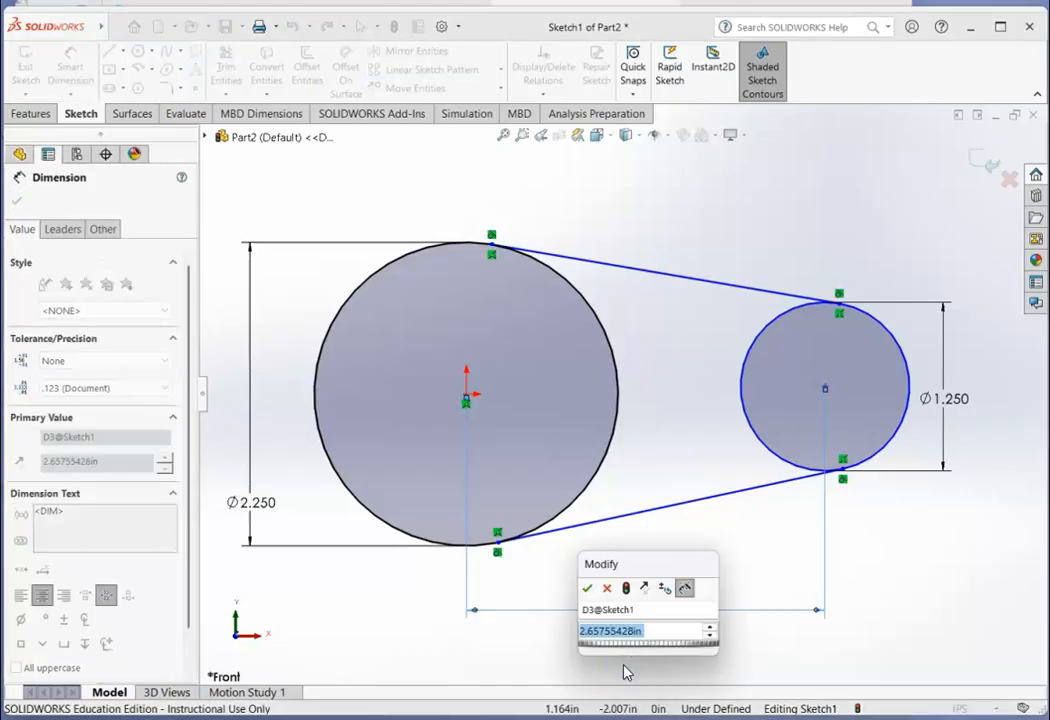
{"action": "type", "text": "3.25"}
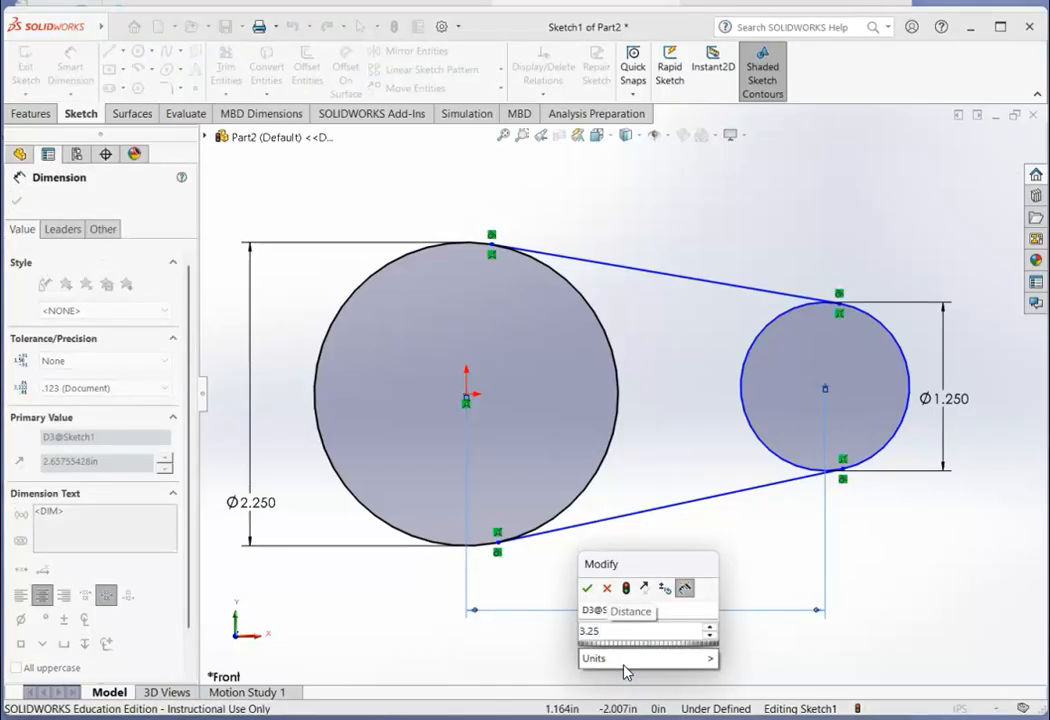
{"action": "left_click", "coordinate": [587, 587]}
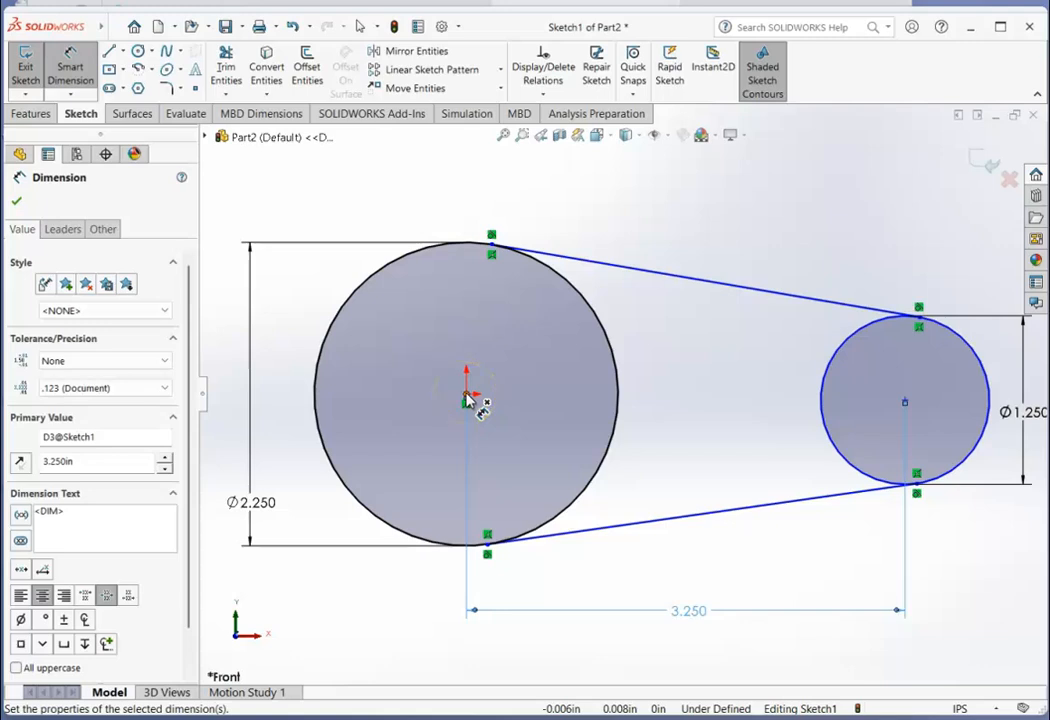
{"action": "left_click", "coordinate": [70, 60]}
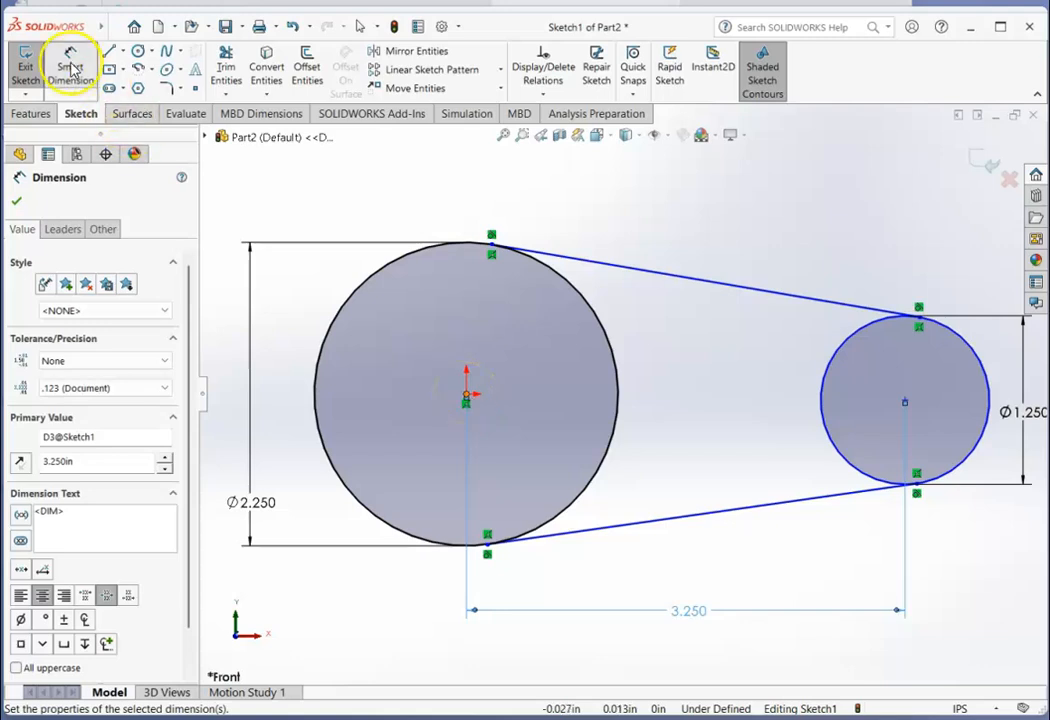
{"action": "left_click", "coordinate": [468, 401]}
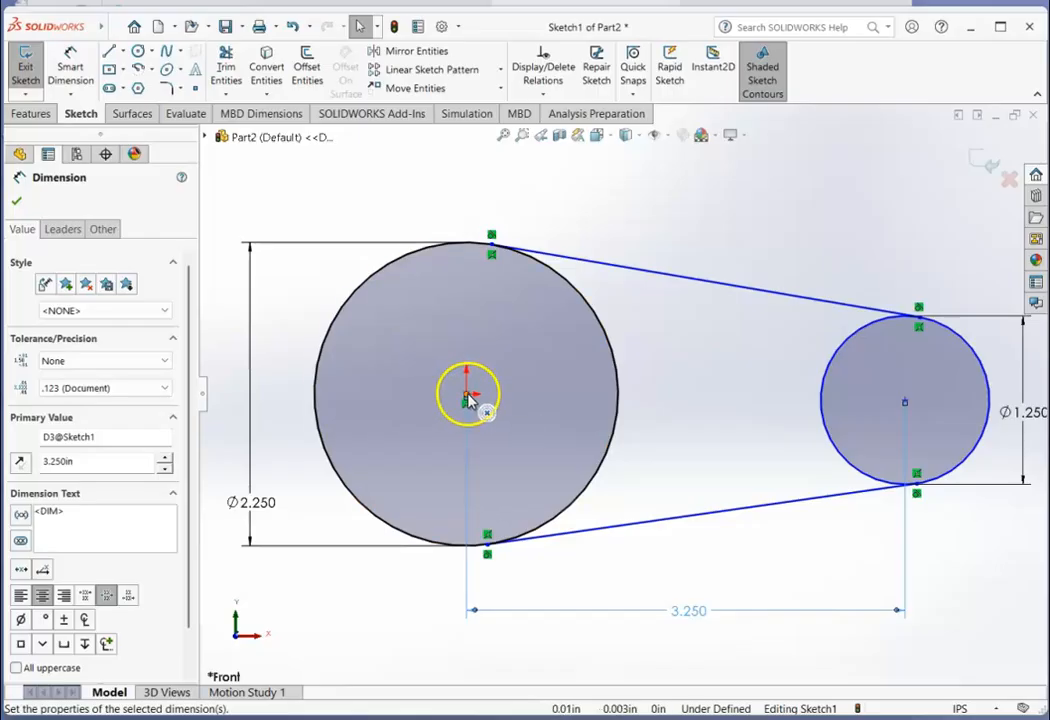
{"action": "left_click", "coordinate": [904, 404], "text": "ctrl"}
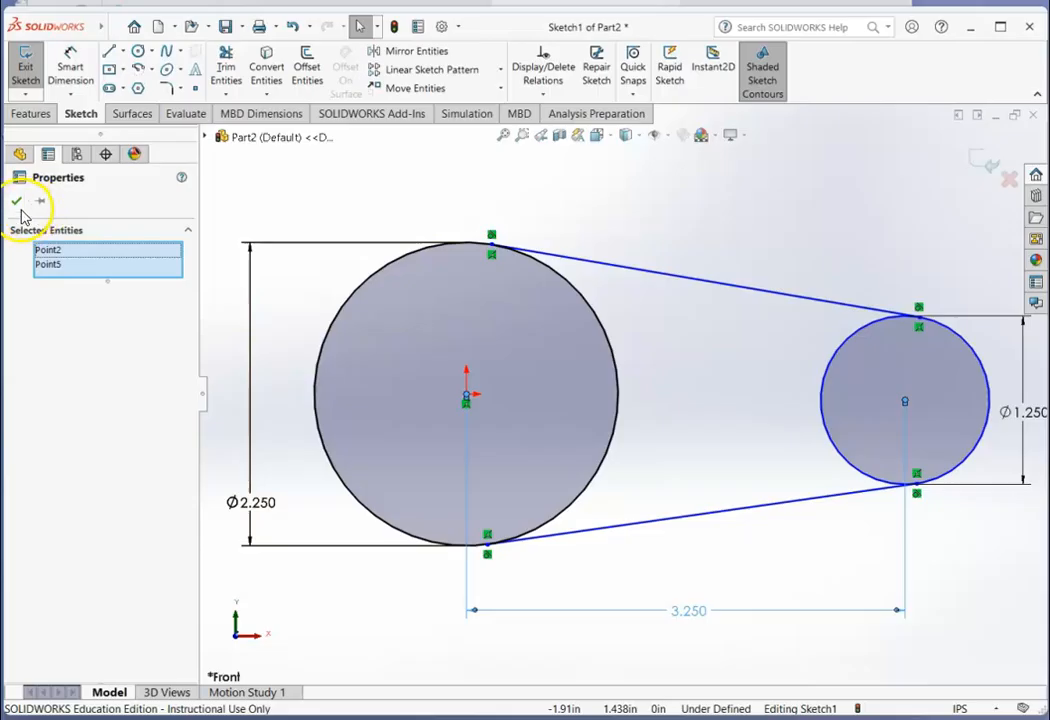
{"action": "left_click", "coordinate": [316, 188]}
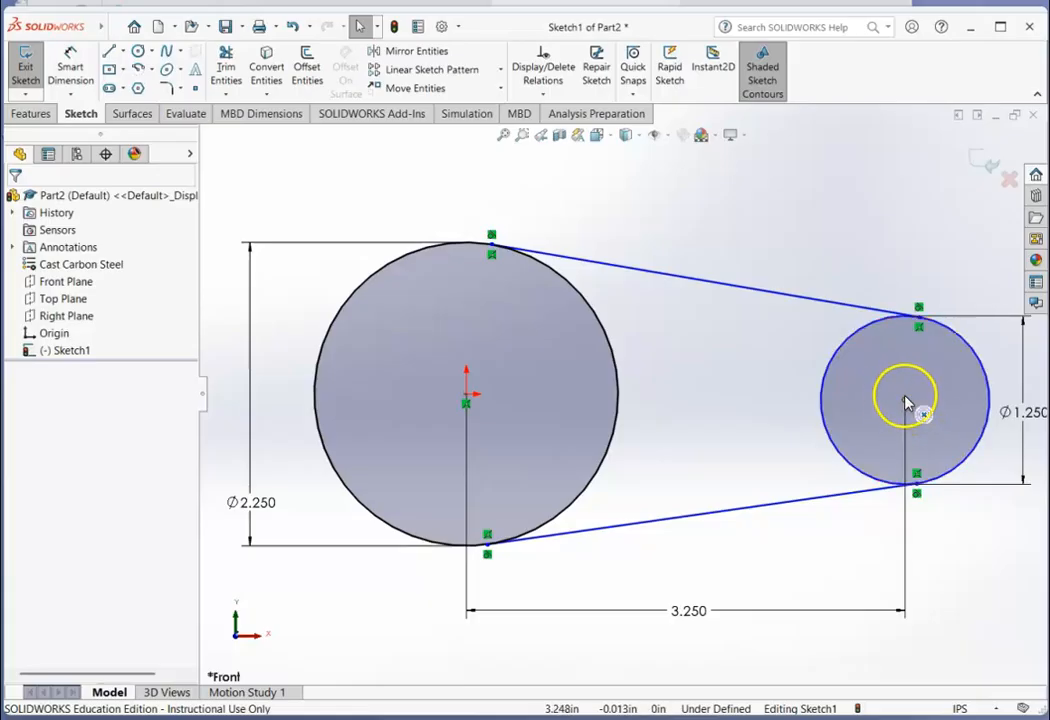
- Add a Horizontal relation between the small circle's centre and the large circle's centre
{"action": "left_click_drag", "start_coordinate": [905, 404], "coordinate": [785, 450]}
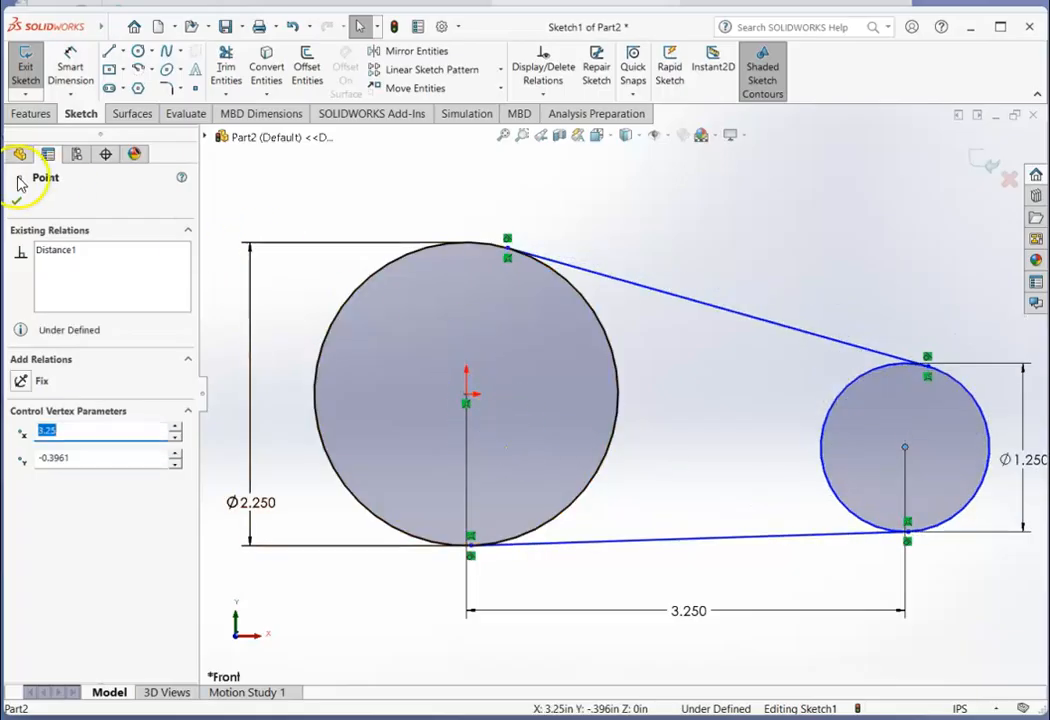
{"action": "left_click", "coordinate": [465, 398], "text": "ctrl"}
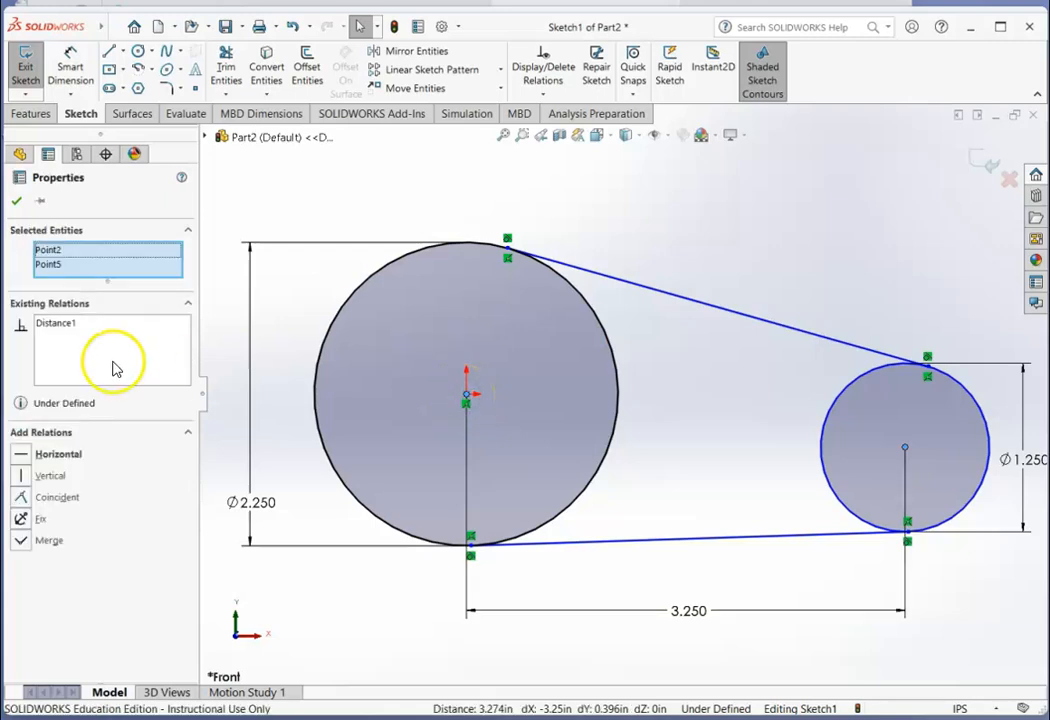
{"action": "left_click", "coordinate": [22, 455]}
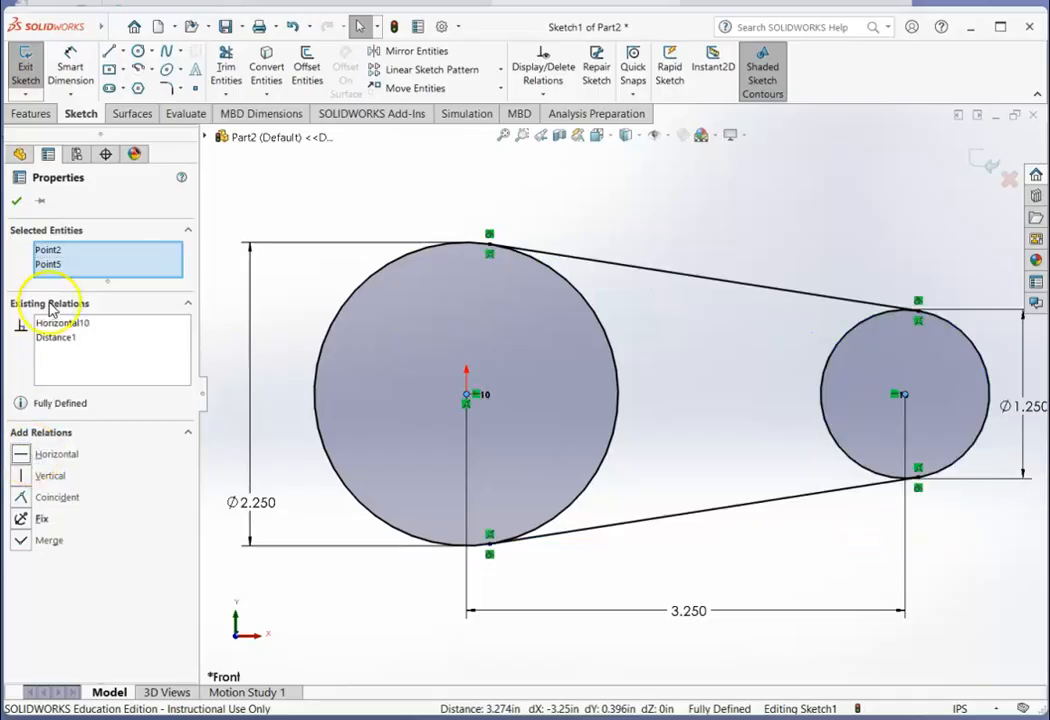
{"action": "left_click", "coordinate": [16, 204]}
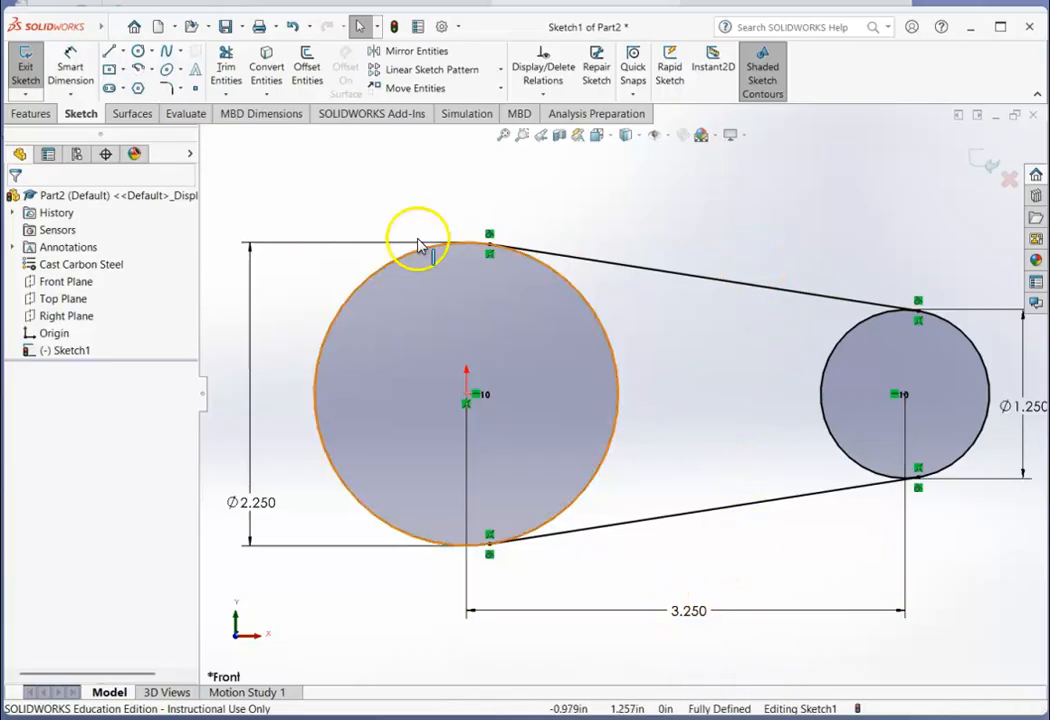
- Extrude the large circle, small circle and connecting web regions of the profile 0.5 in using the Mid Plane end condition
{"action": "left_click", "coordinate": [30, 114]}
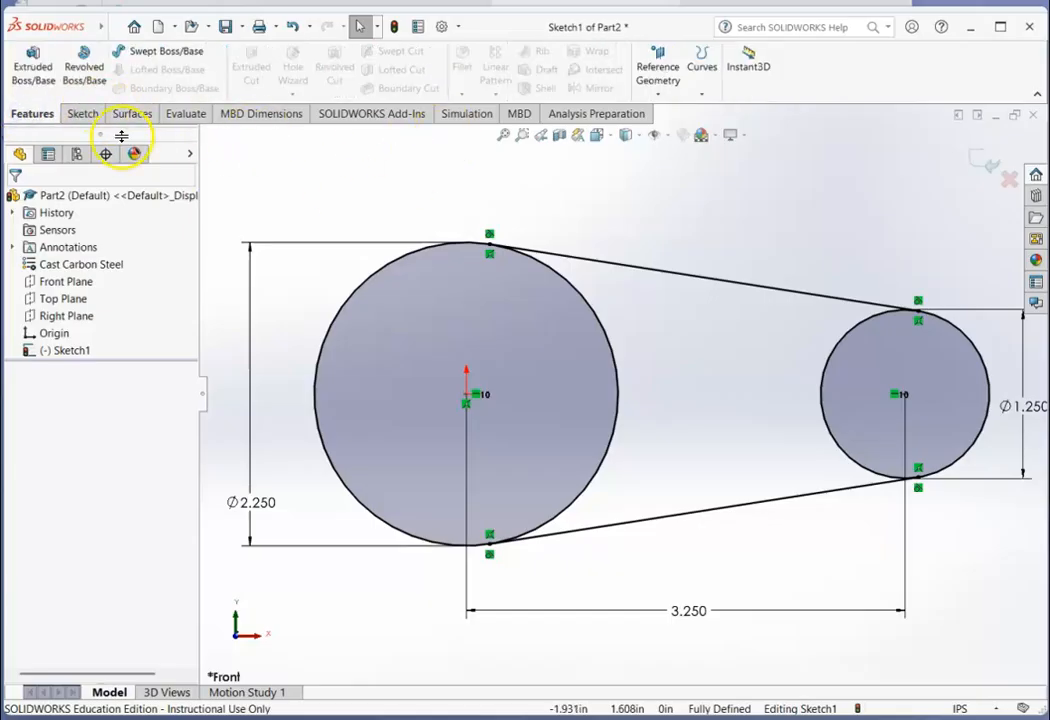
{"action": "left_click", "coordinate": [22, 62]}
{"action": "left_click", "coordinate": [20, 60]}
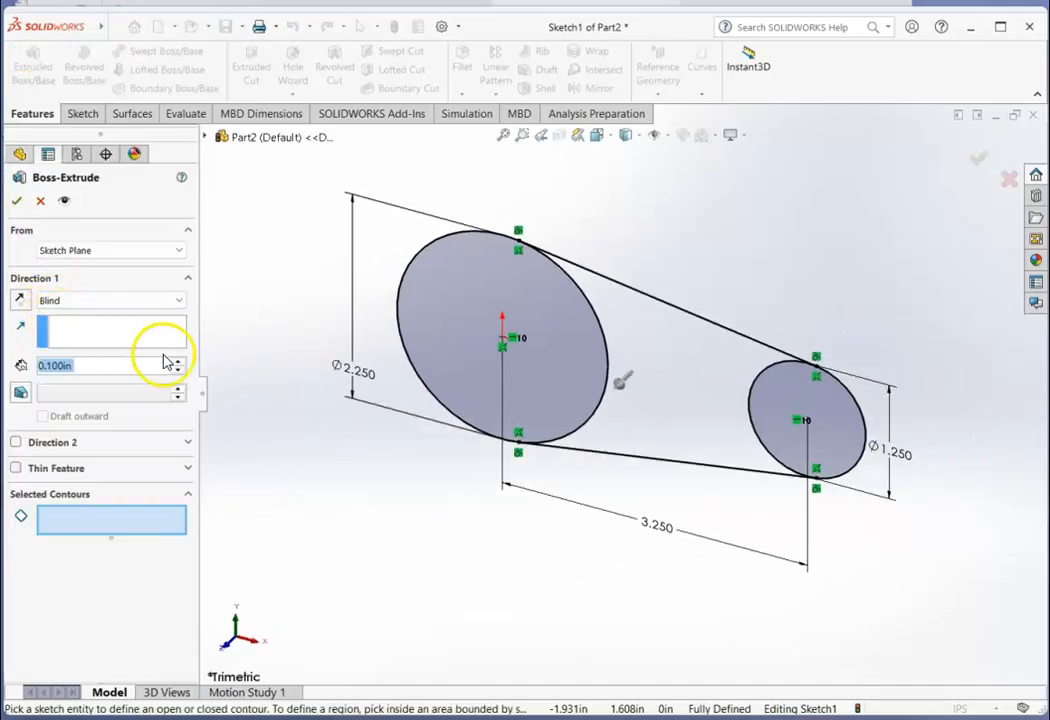
{"action": "left_click", "coordinate": [125, 300]}
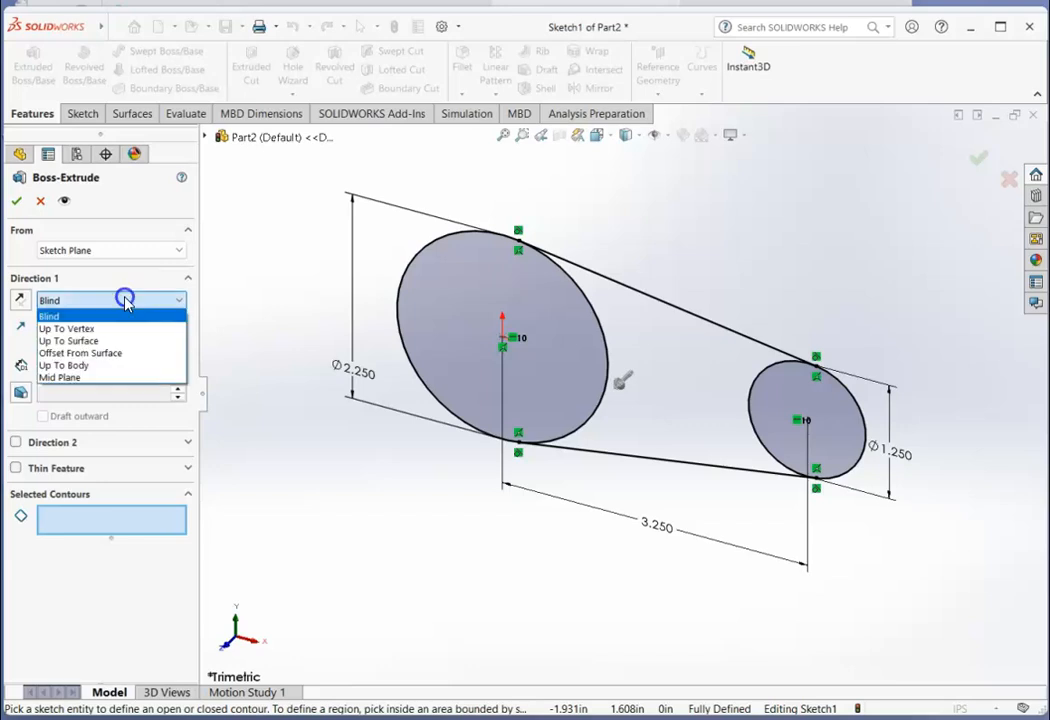
{"action": "left_click", "coordinate": [86, 376]}
{"action": "left_click", "coordinate": [171, 362]}
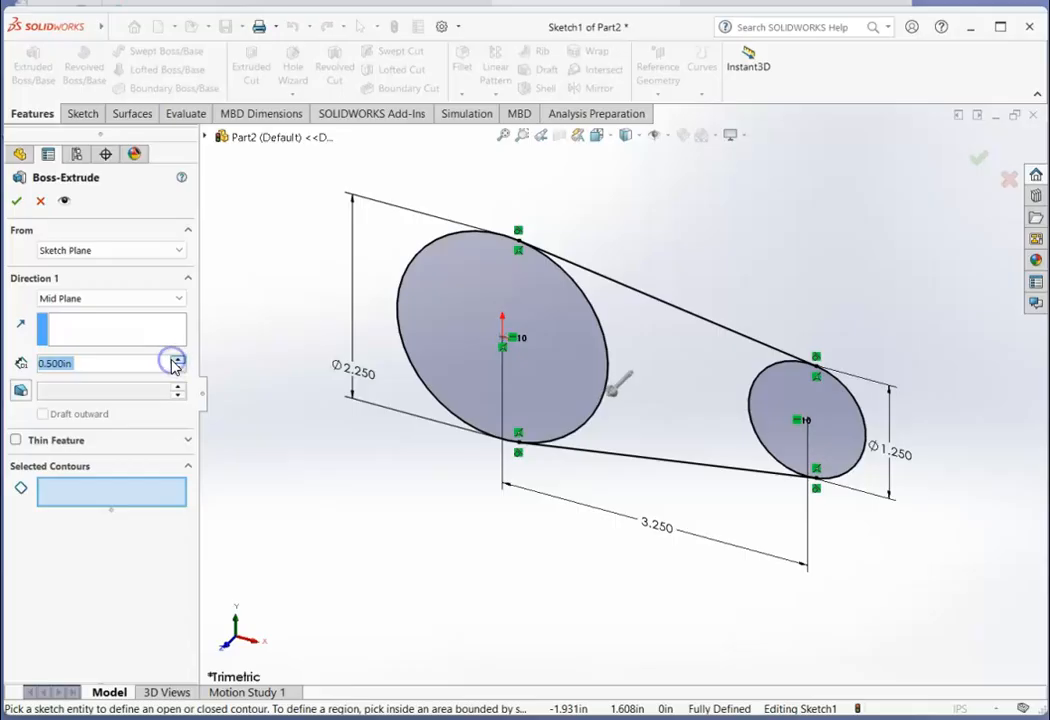
{"action": "left_click", "coordinate": [129, 503]}
{"action": "left_click", "coordinate": [484, 365]}
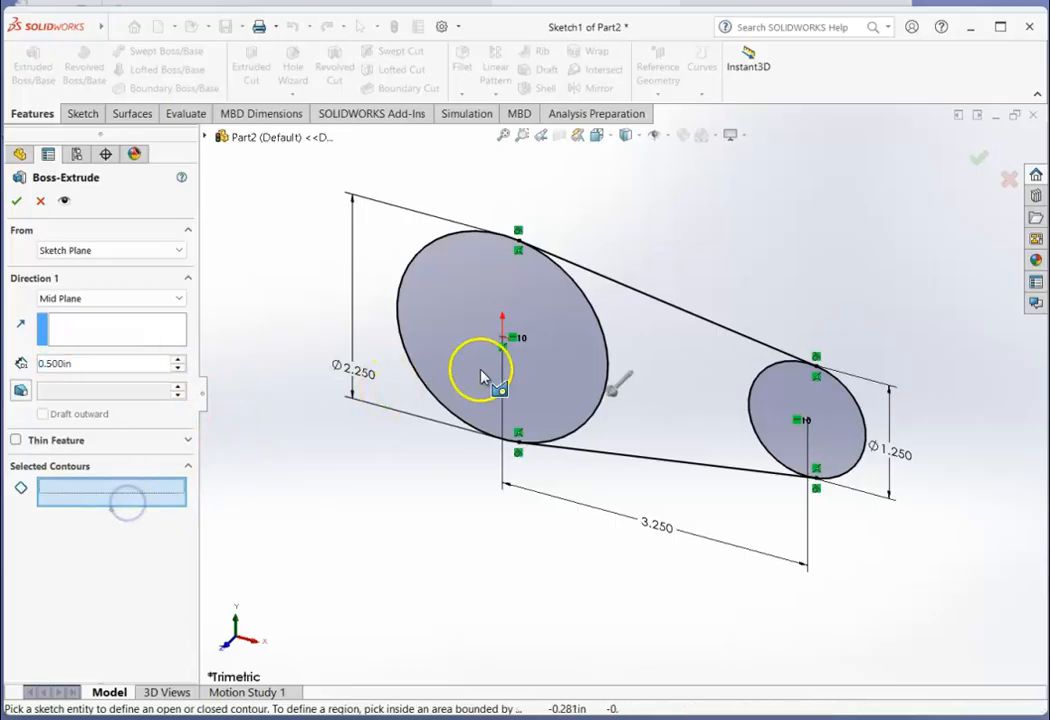
{"action": "left_click", "coordinate": [661, 399]}
{"action": "left_click", "coordinate": [832, 431]}
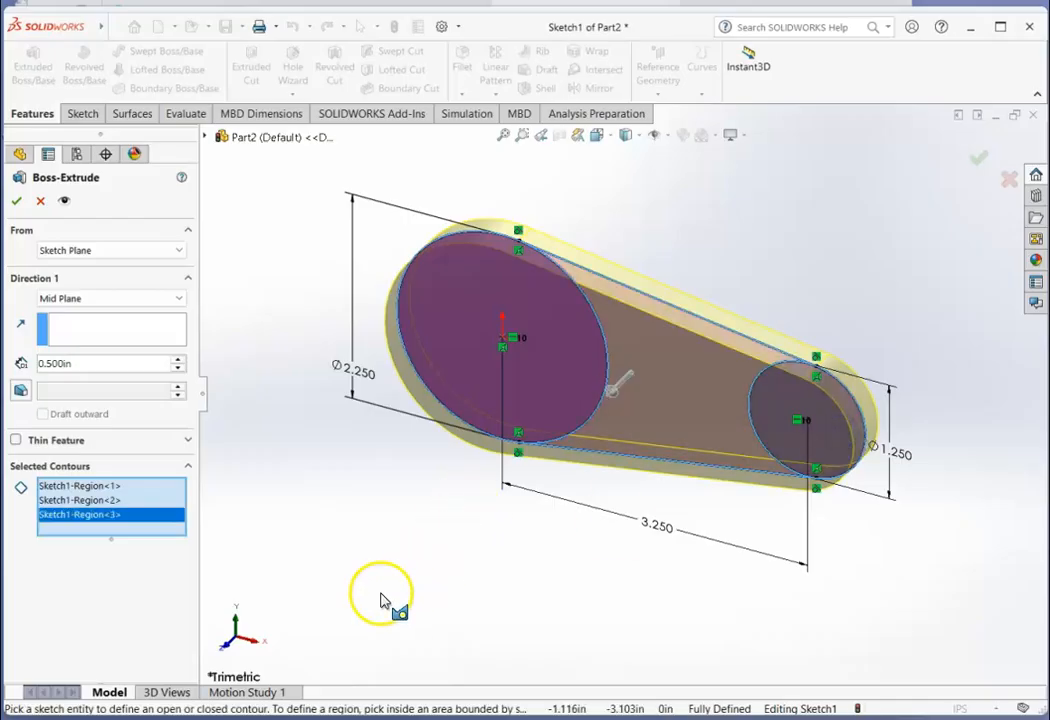
{"action": "left_click", "coordinate": [16, 200]}
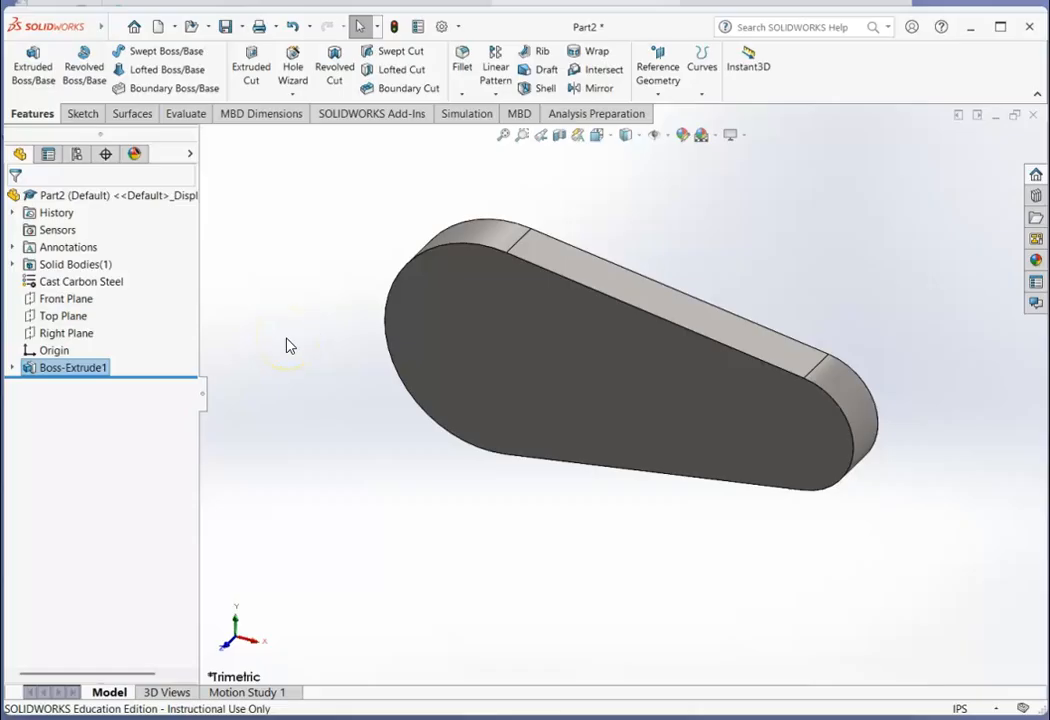
{"action": "left_click", "coordinate": [308, 444]}
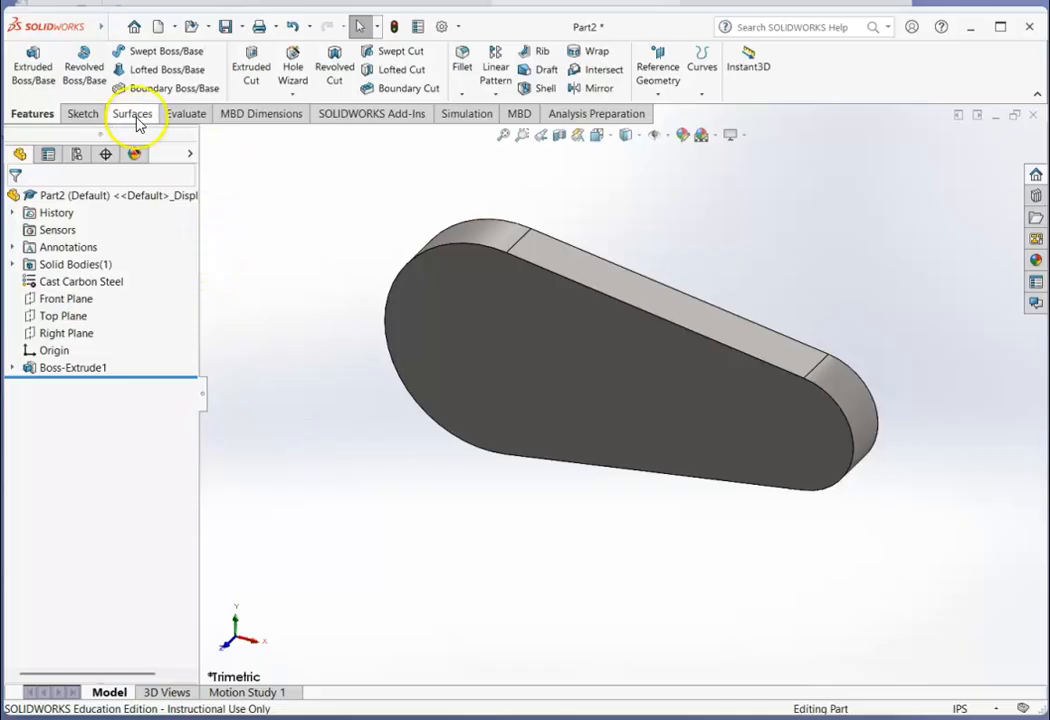
- Reuse Sketch1 to extrude only the large circle 1.5 in with the Mid Plane end condition, merged with the rod body
{"action": "left_click", "coordinate": [33, 62]}
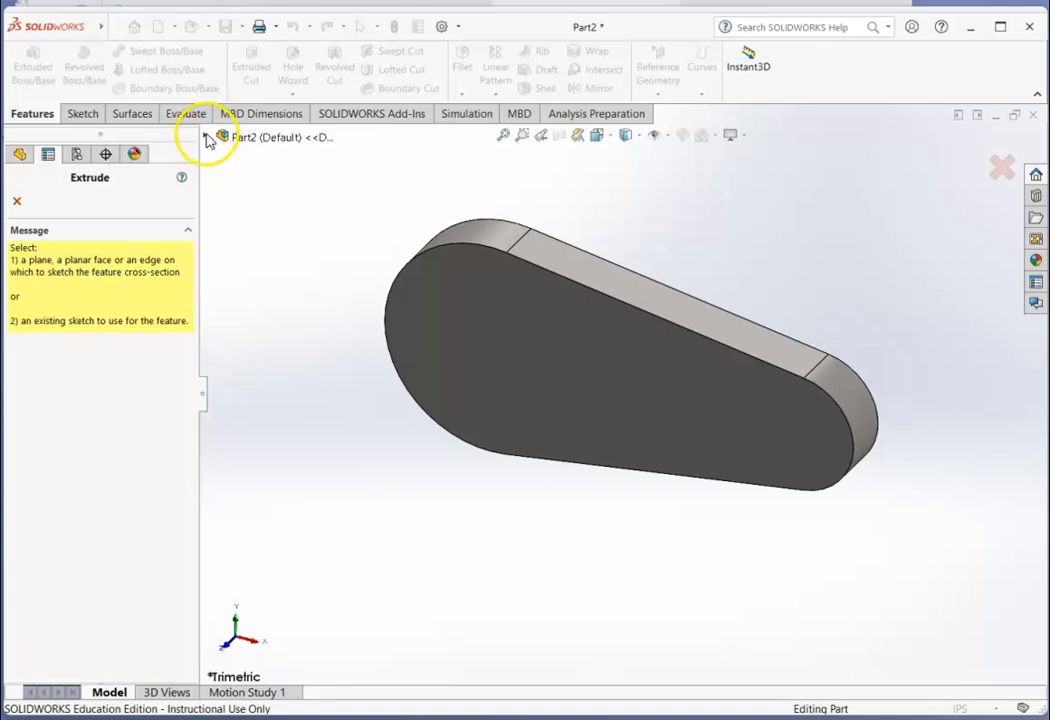
{"action": "left_click", "coordinate": [206, 137]}
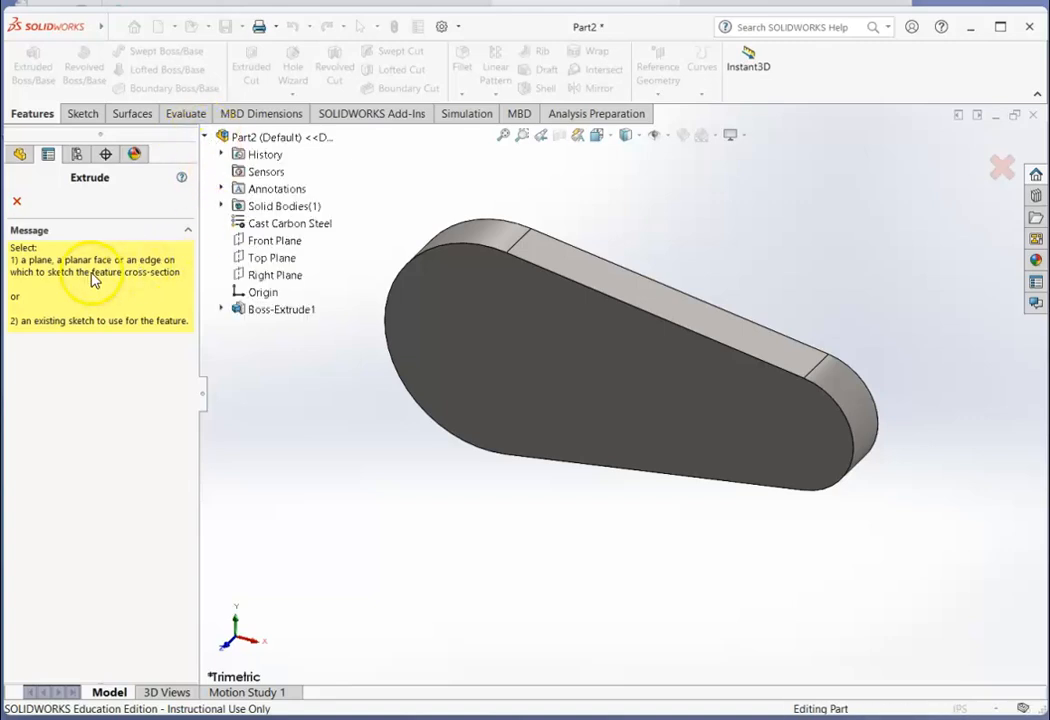
{"action": "left_click", "coordinate": [222, 309]}
{"action": "left_click", "coordinate": [282, 328]}
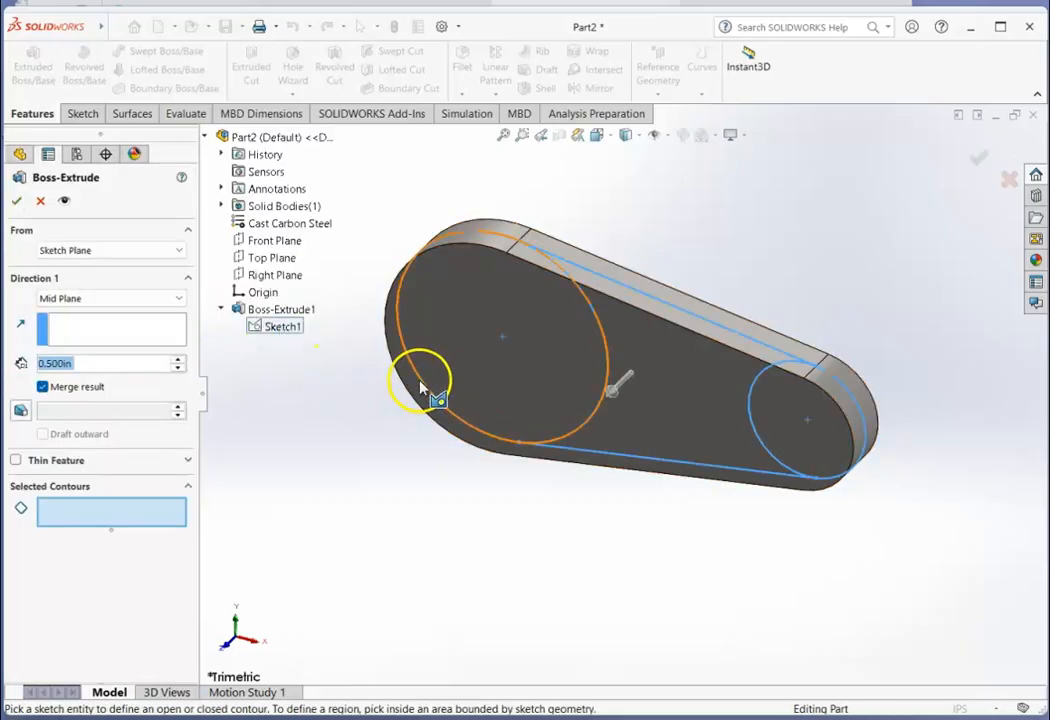
{"action": "left_click", "coordinate": [138, 504]}
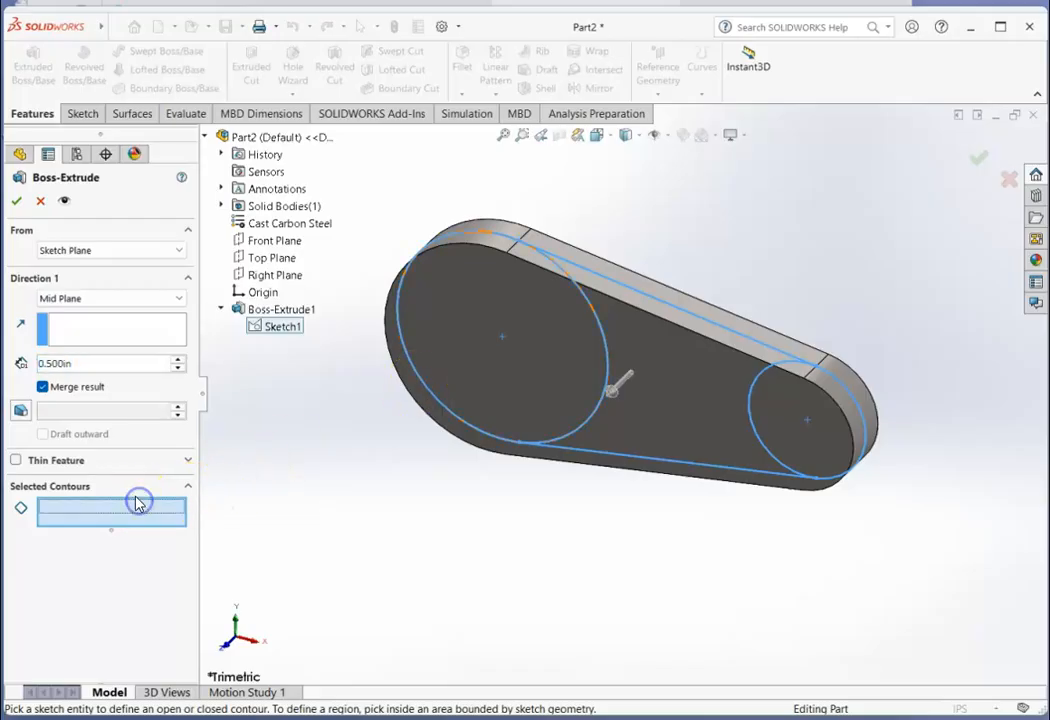
{"action": "left_click", "coordinate": [421, 380]}
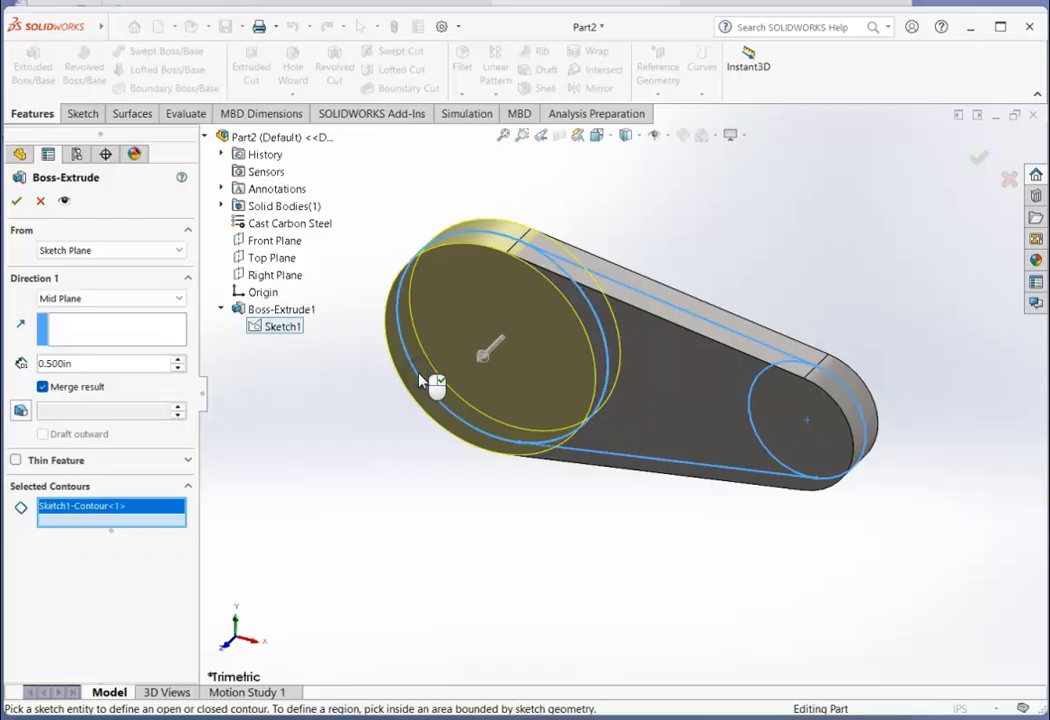
{"action": "left_click_drag", "start_coordinate": [179, 362], "coordinate": [178, 363]}
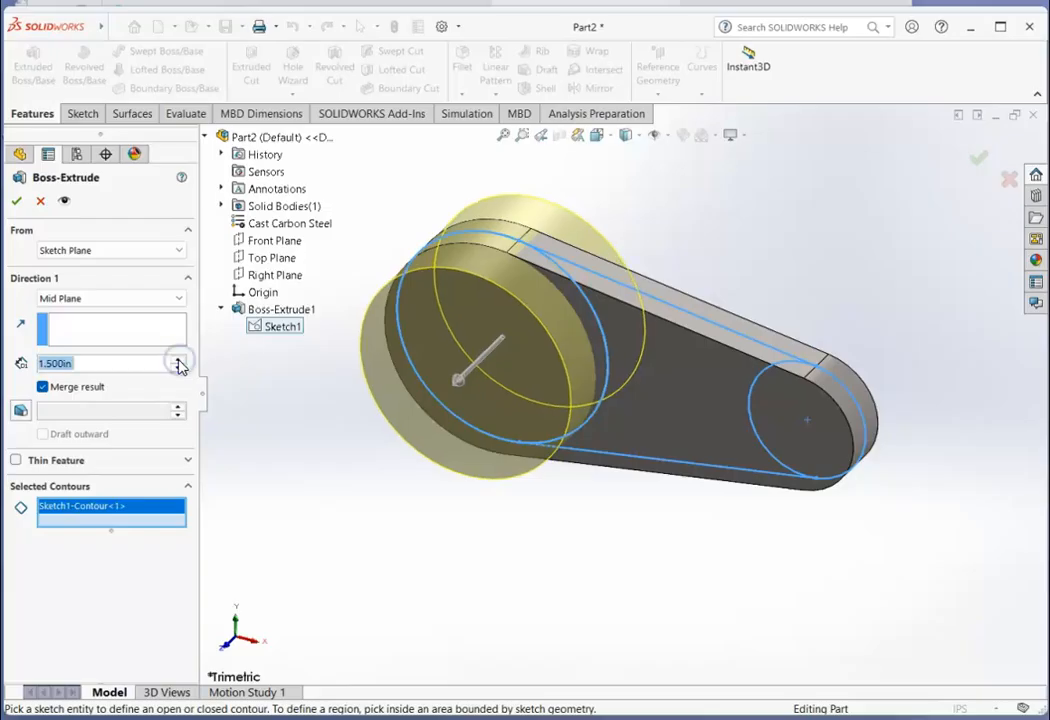
{"action": "left_click", "coordinate": [18, 196]}
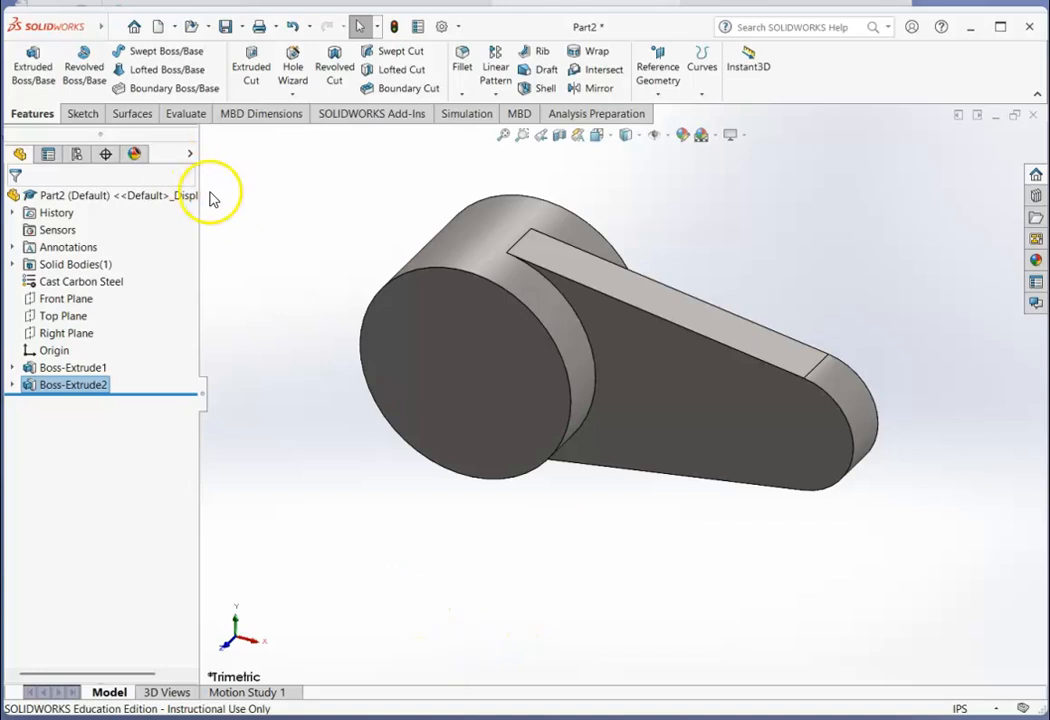
- On a Front Plane sketch, draw circles about 1.07 in and 0.6 in in diameter, concentric with the rod's large and small ends respectively
{"action": "left_click", "coordinate": [83, 115]}
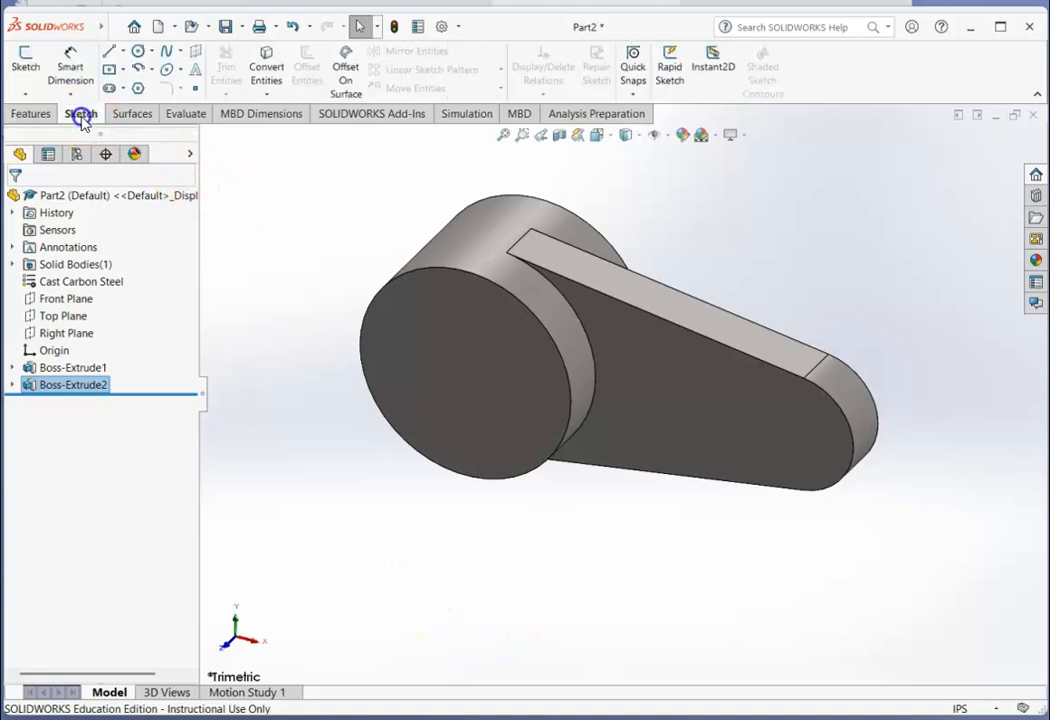
{"action": "left_click", "coordinate": [22, 60]}
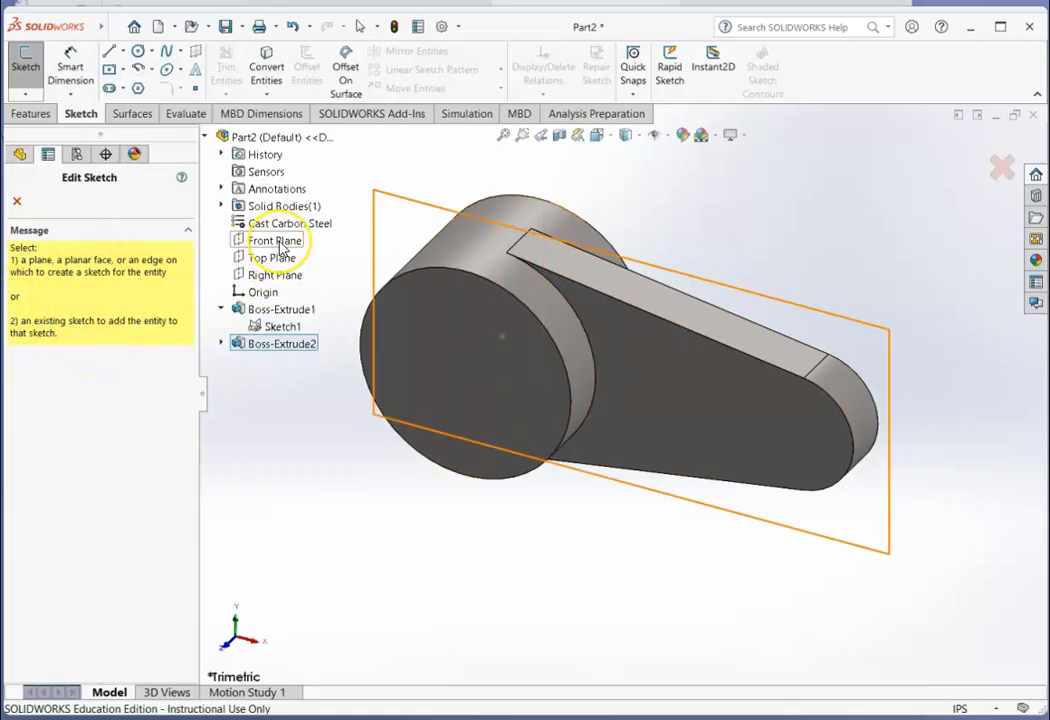
{"action": "left_click", "coordinate": [280, 243]}
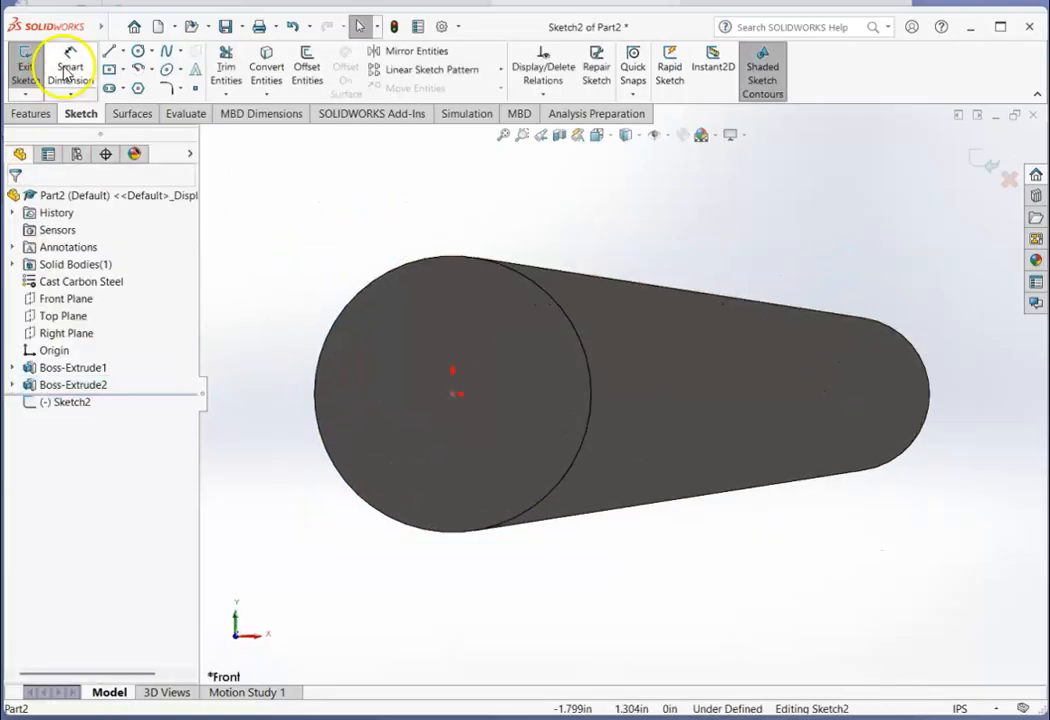
{"action": "left_click", "coordinate": [140, 53]}
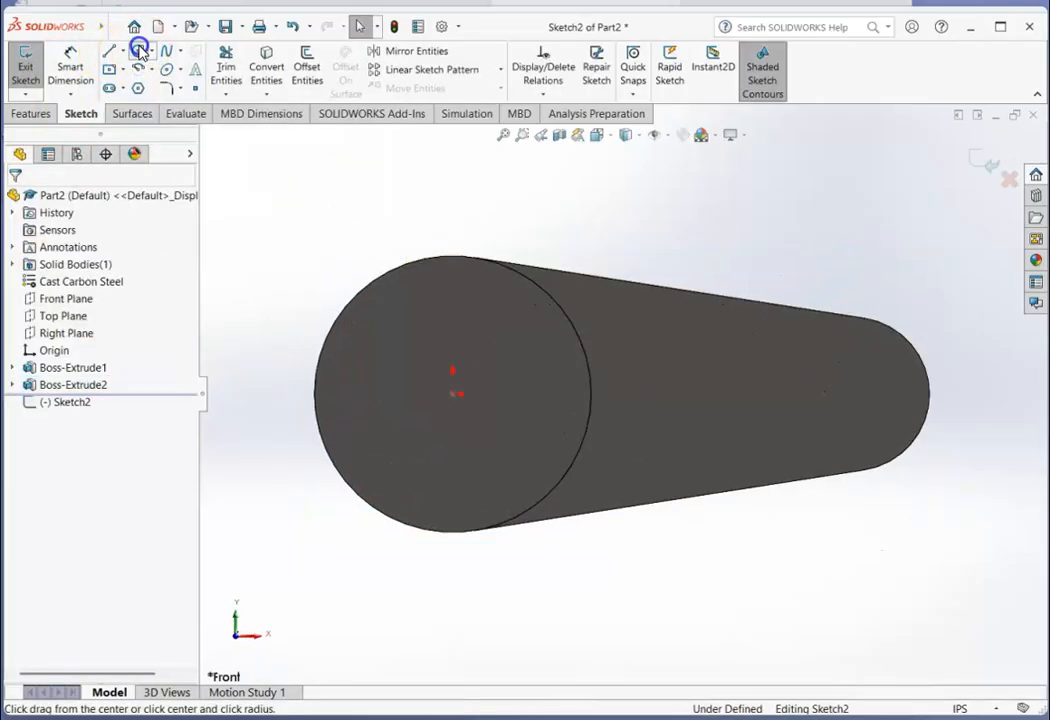
{"action": "left_click", "coordinate": [453, 394]}
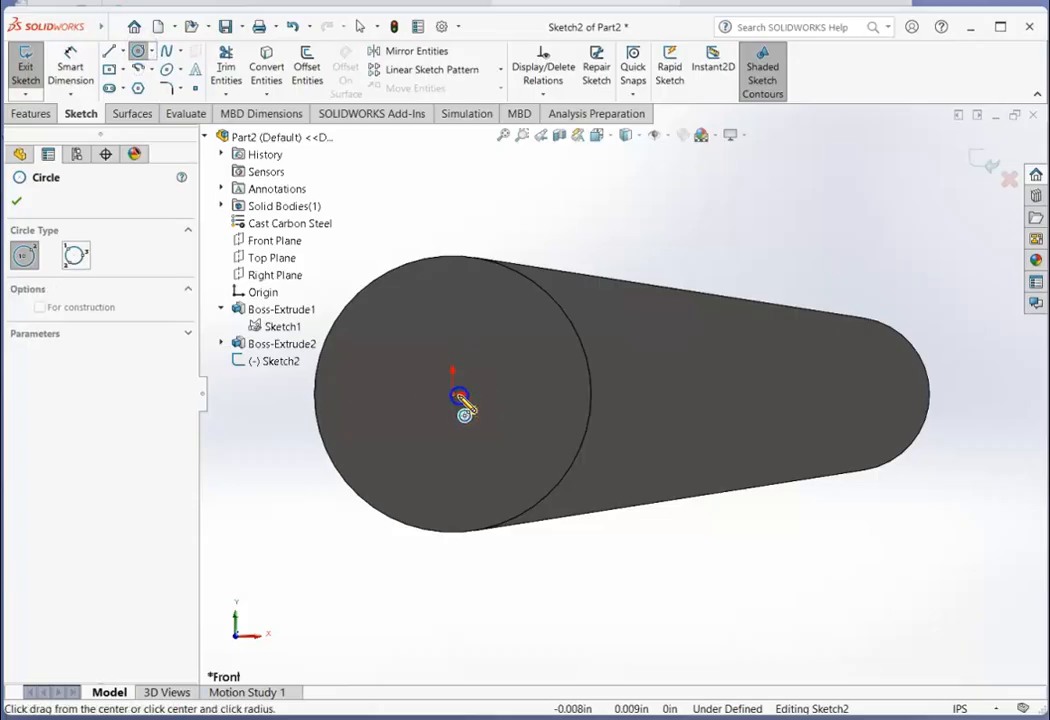
{"action": "left_click", "coordinate": [493, 450]}
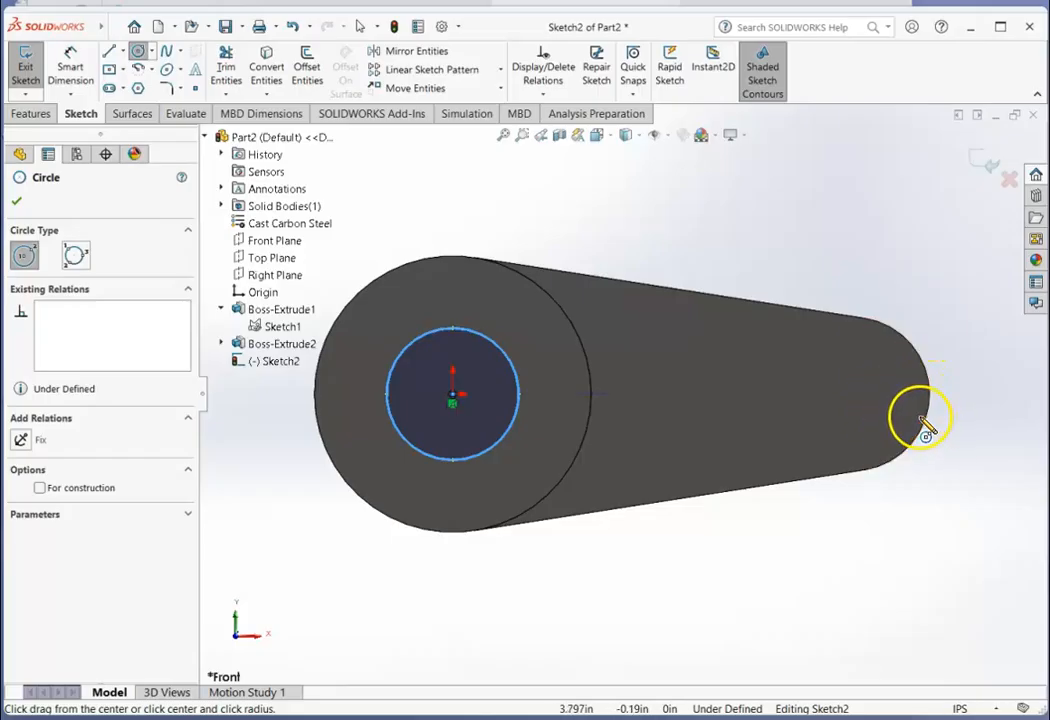
{"action": "left_click", "coordinate": [852, 396]}
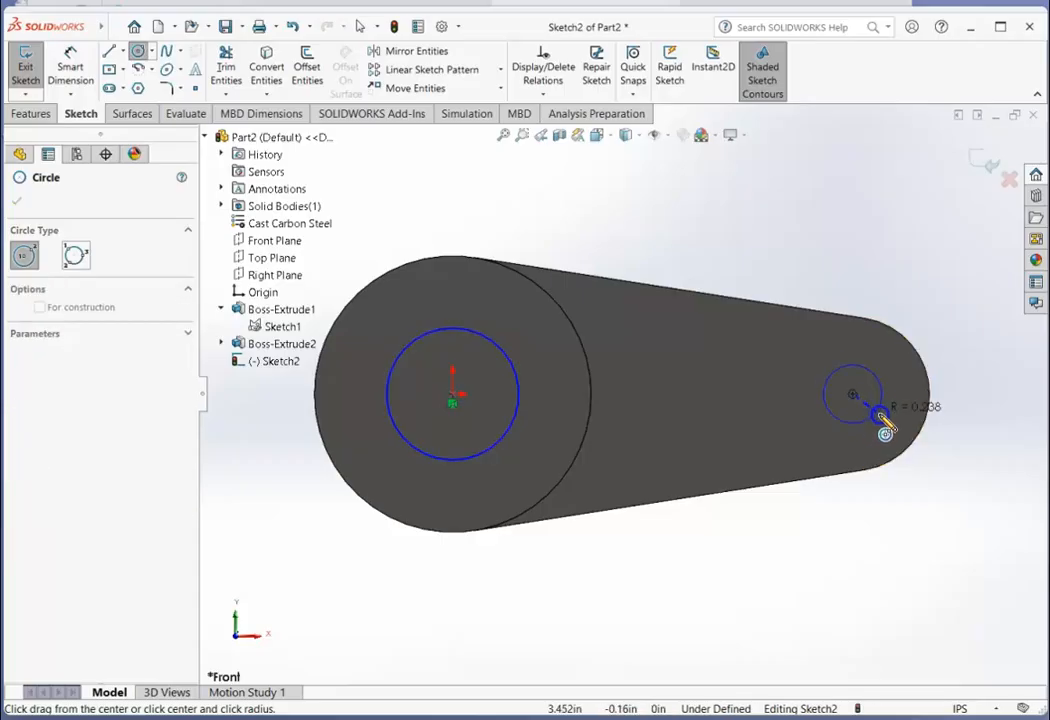
{"action": "left_click", "coordinate": [880, 423]}
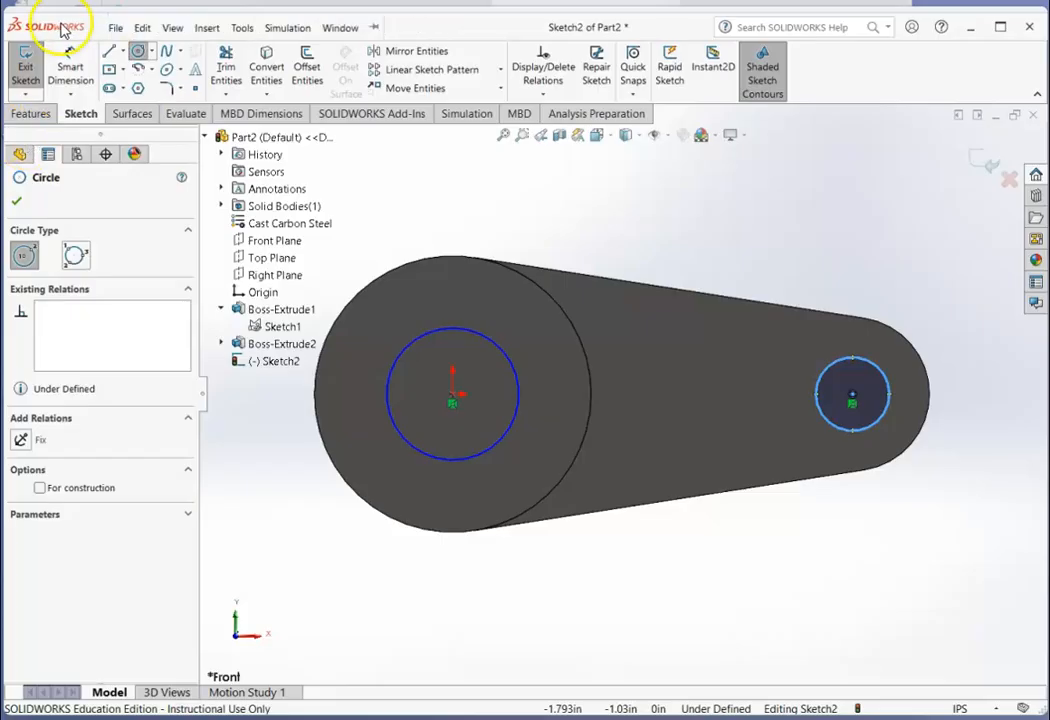
- Dimension the diameter of the circle at the rod's large end at 1.125 in
{"action": "left_click", "coordinate": [70, 66]}
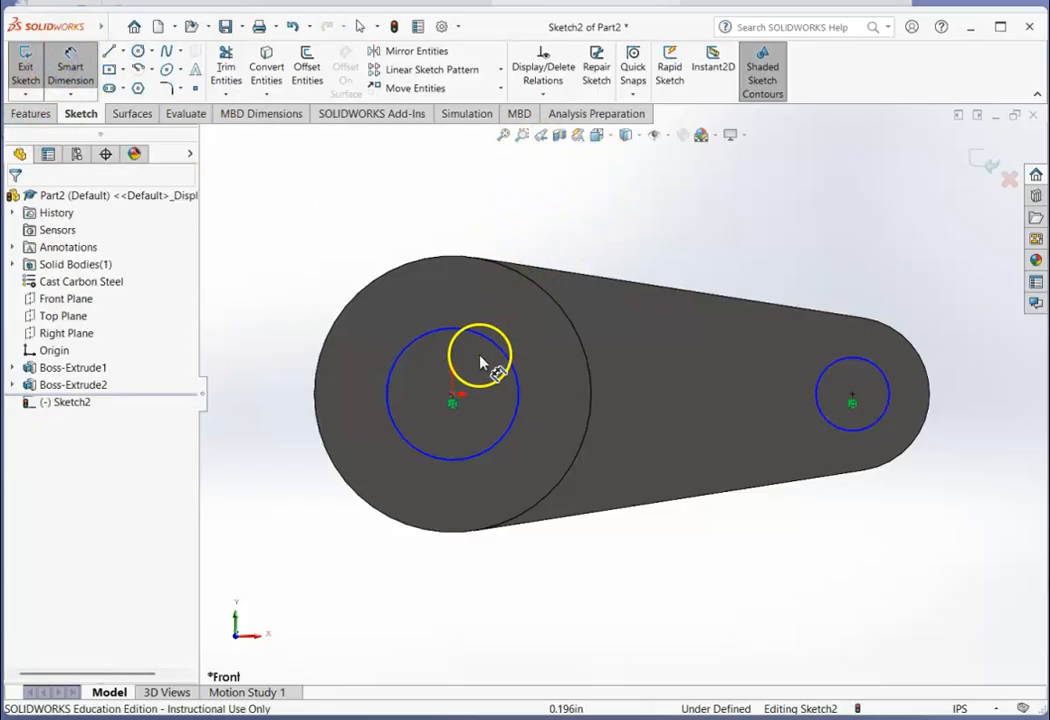
{"action": "left_click", "coordinate": [504, 352]}
{"action": "left_click_drag", "start_coordinate": [548, 315], "coordinate": [574, 204]}
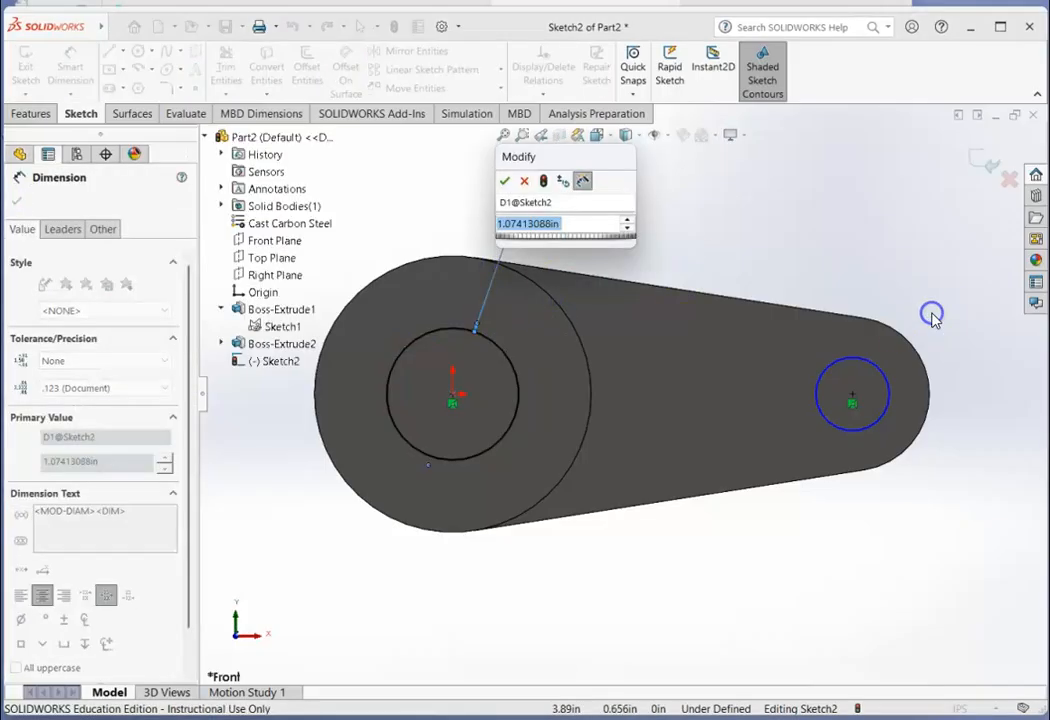
{"action": "type", "text": "1.125"}
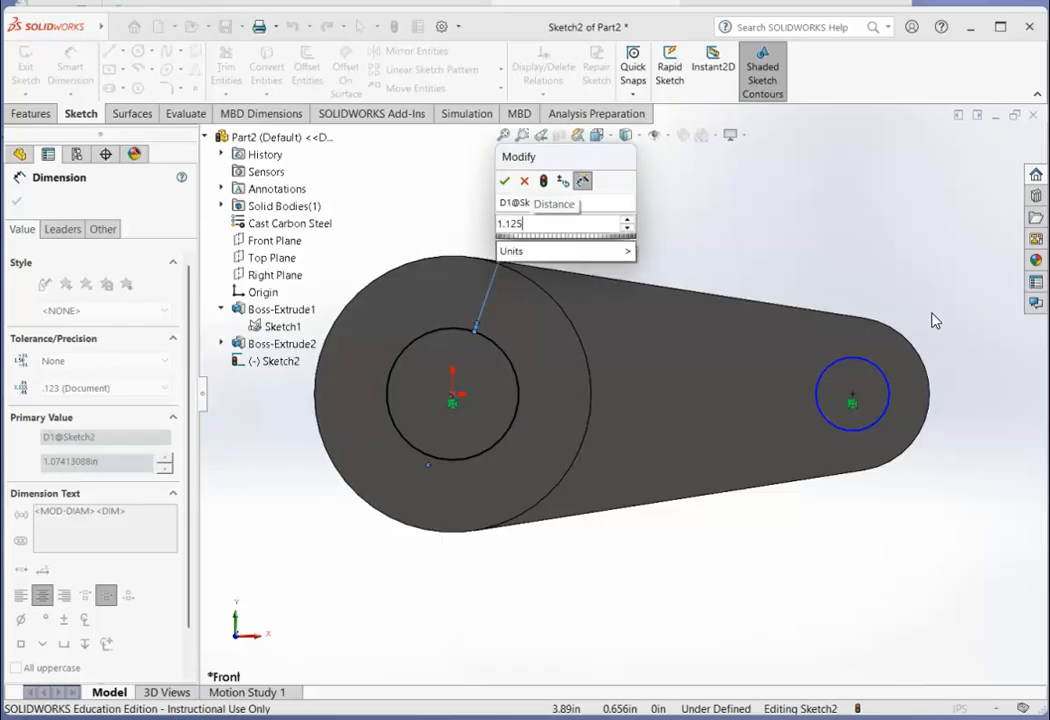
{"action": "left_click", "coordinate": [865, 238]}
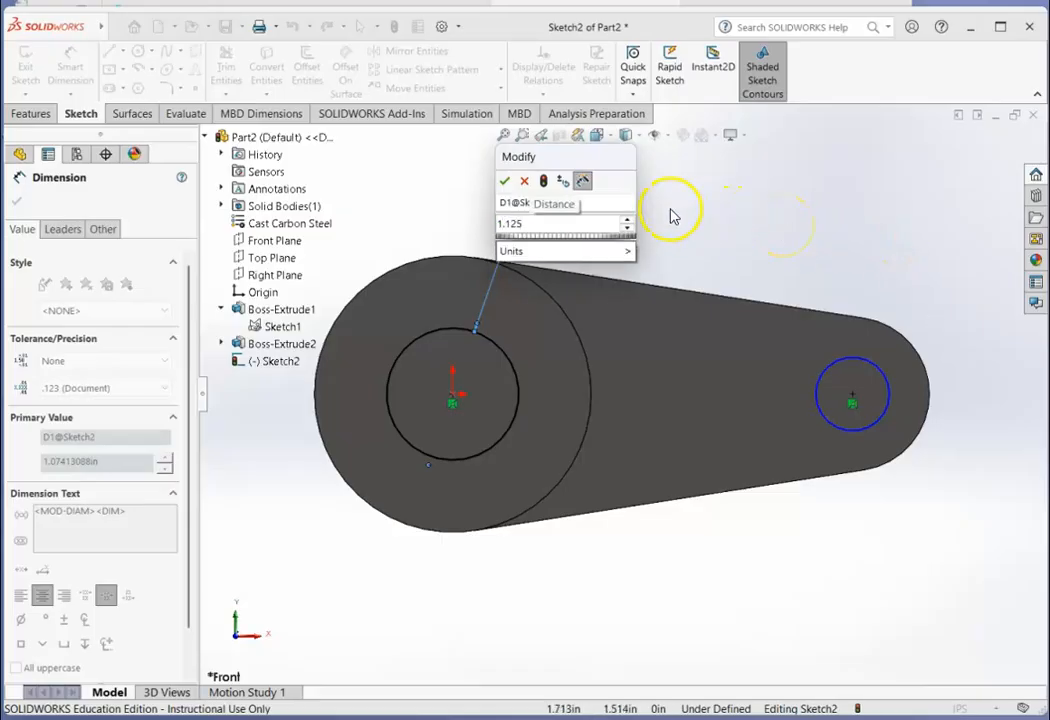
{"action": "left_click", "coordinate": [505, 180]}
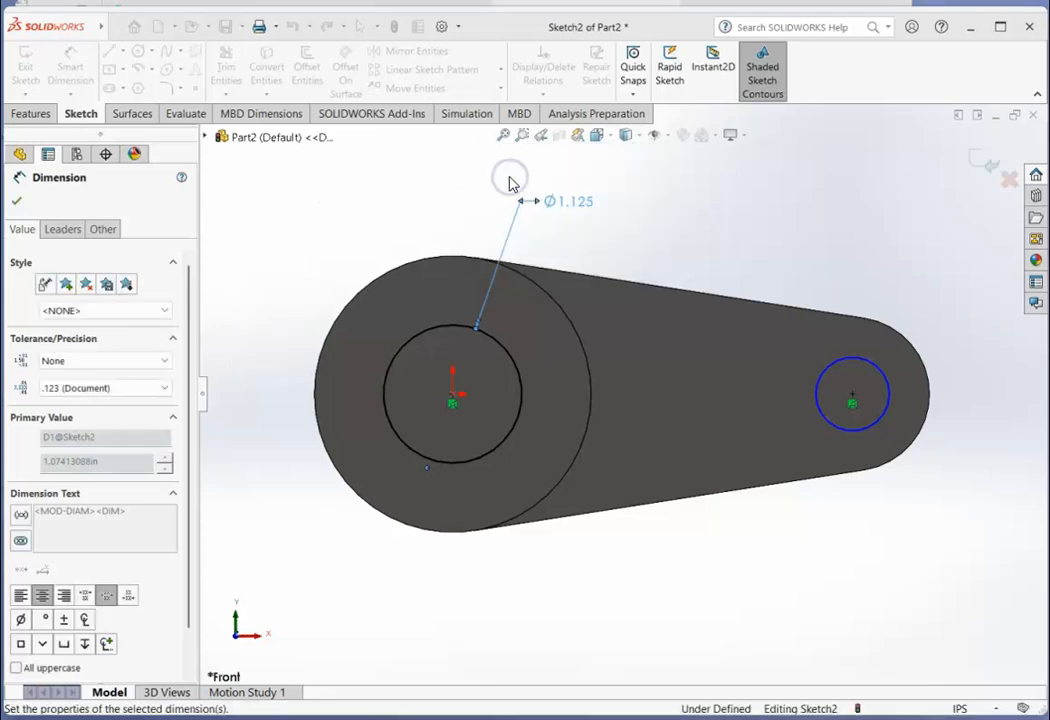
- Dimension the diameter of the circle at the rod's small end at 0.5 in
{"action": "left_click", "coordinate": [866, 432]}
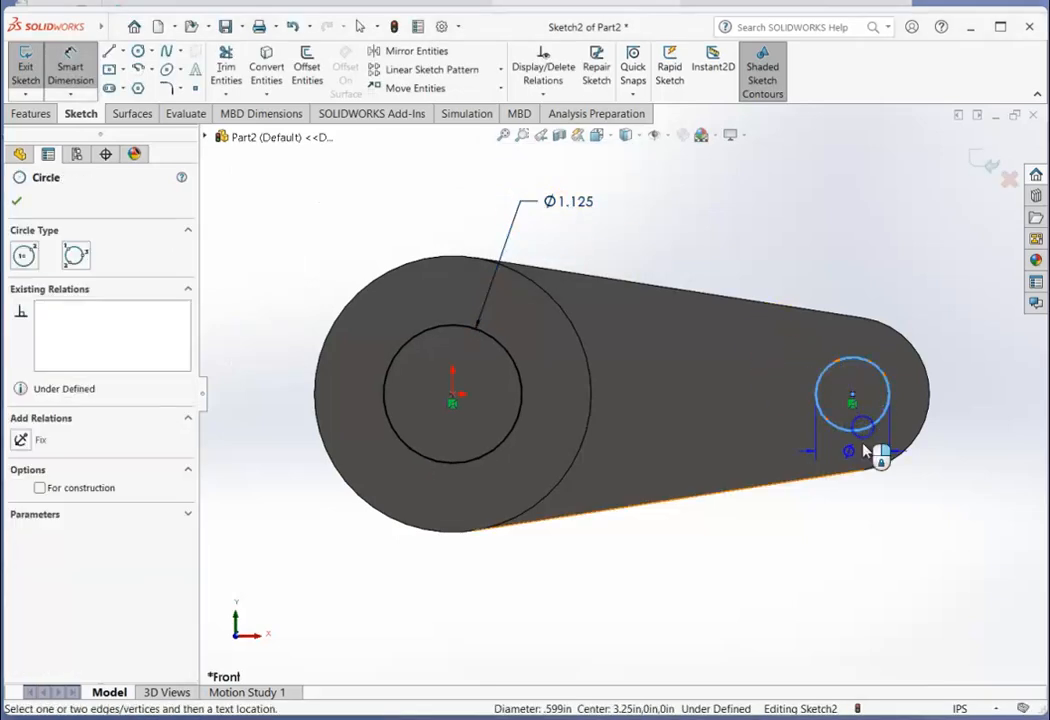
{"action": "left_click", "coordinate": [958, 510]}
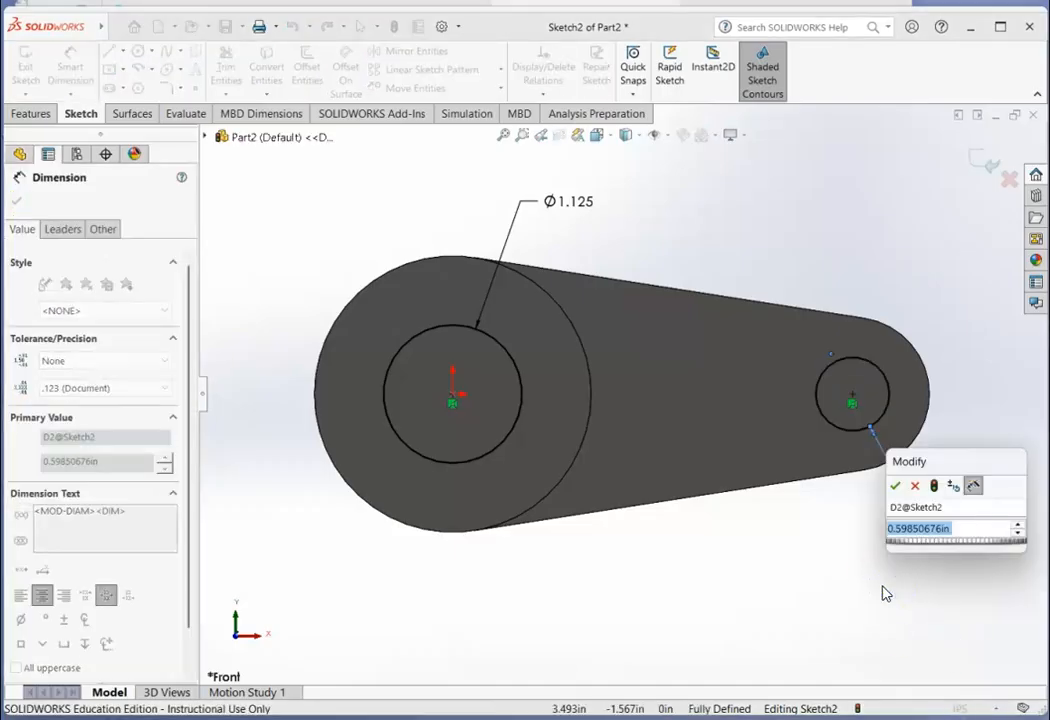
{"action": "type", "text": ".5"}
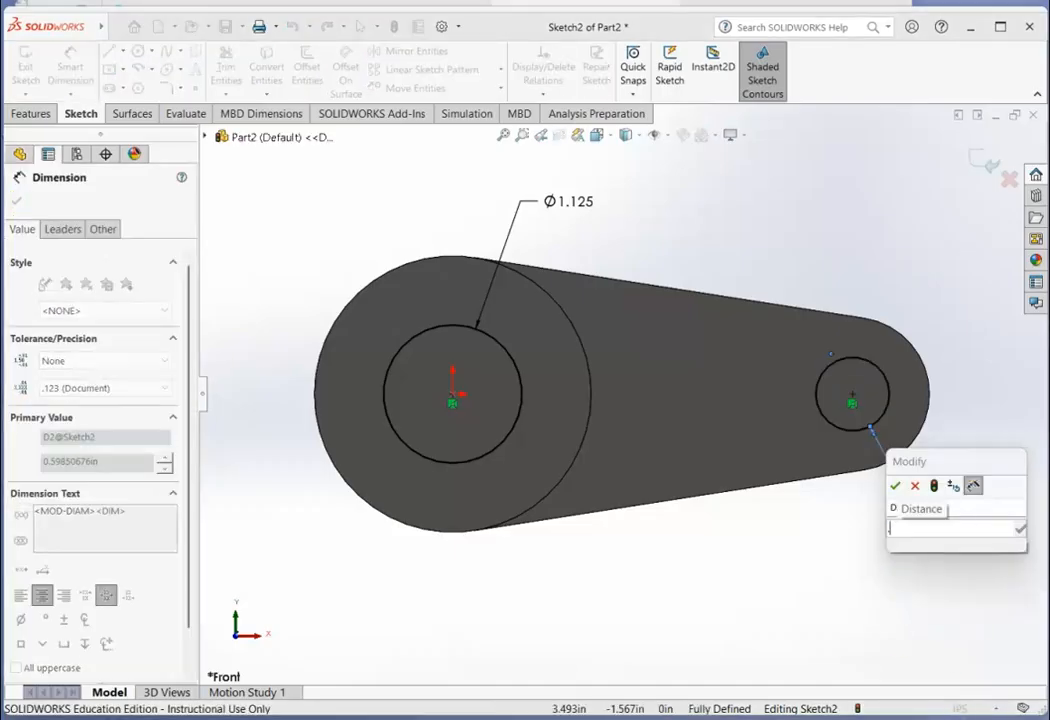
{"action": "left_click", "coordinate": [896, 485]}
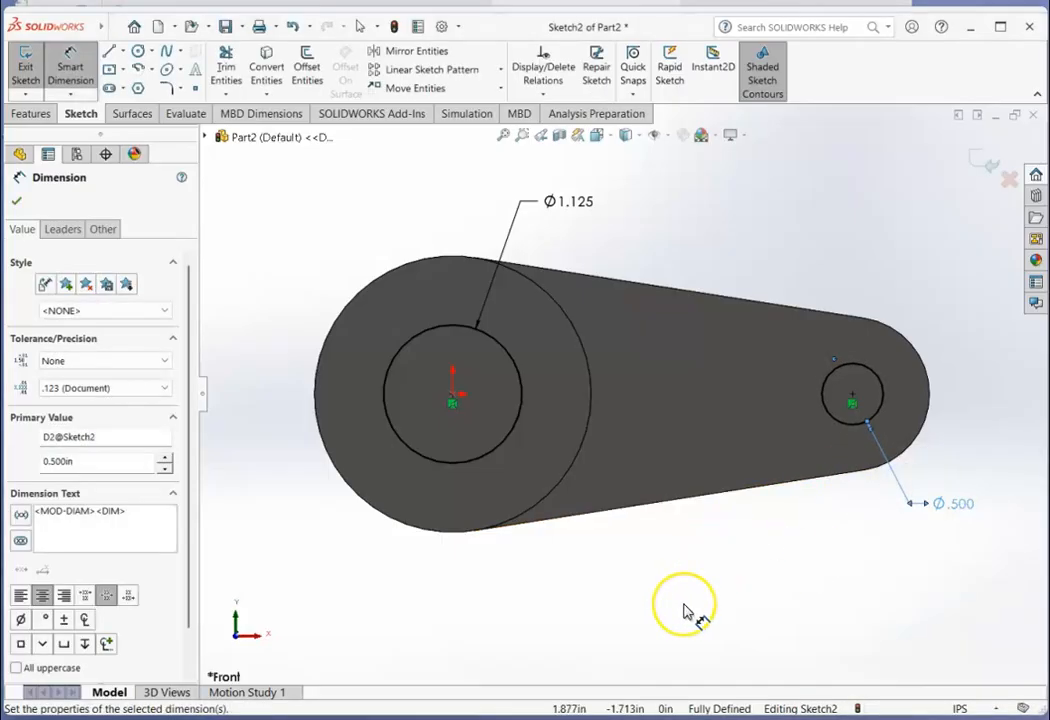
- Cut both circles through the rod with an Extruded Cut using the Through All - Both end condition
{"action": "key", "text": "z"}
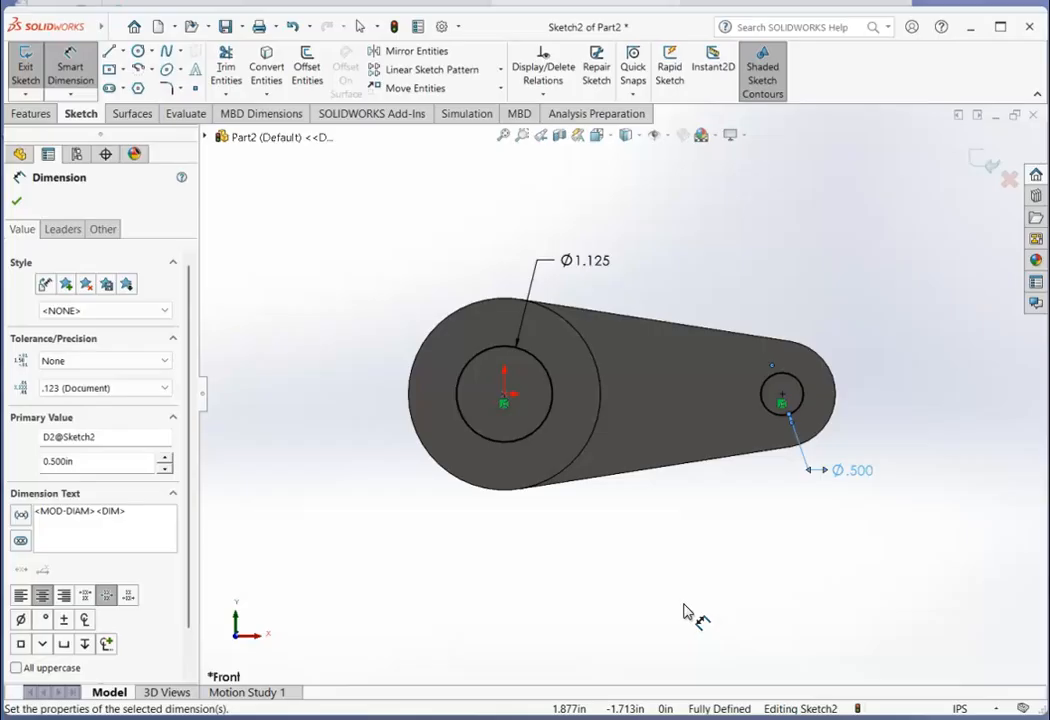
{"action": "key", "text": "ctrl+7"}
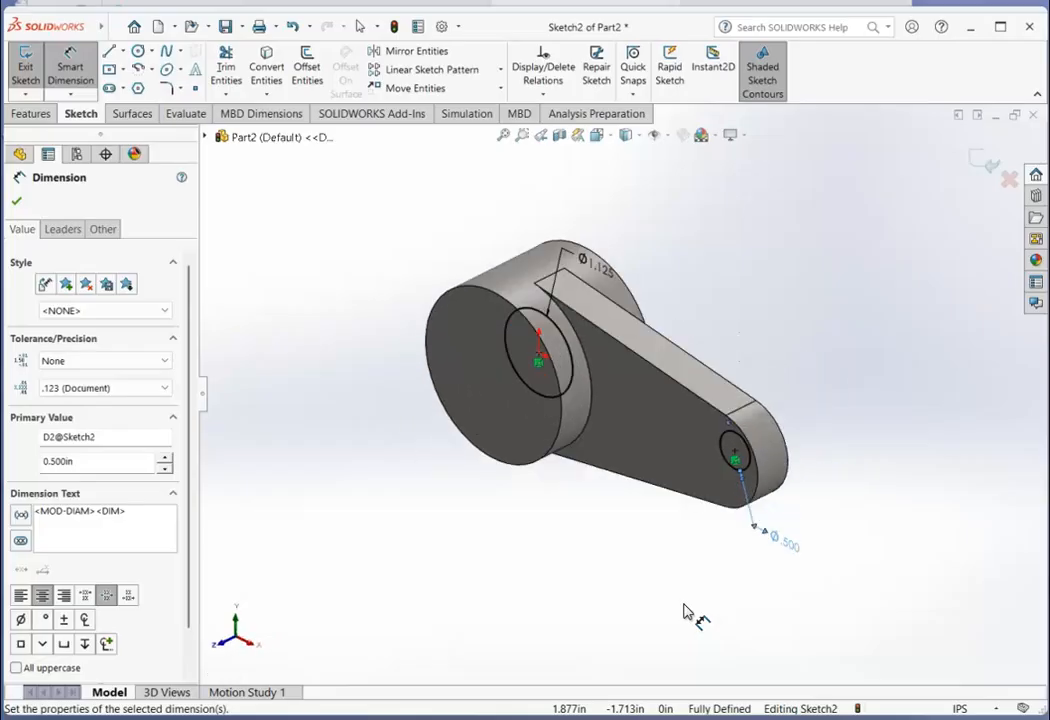
{"action": "key", "text": "Right"}
{"action": "key", "text": "Right"}
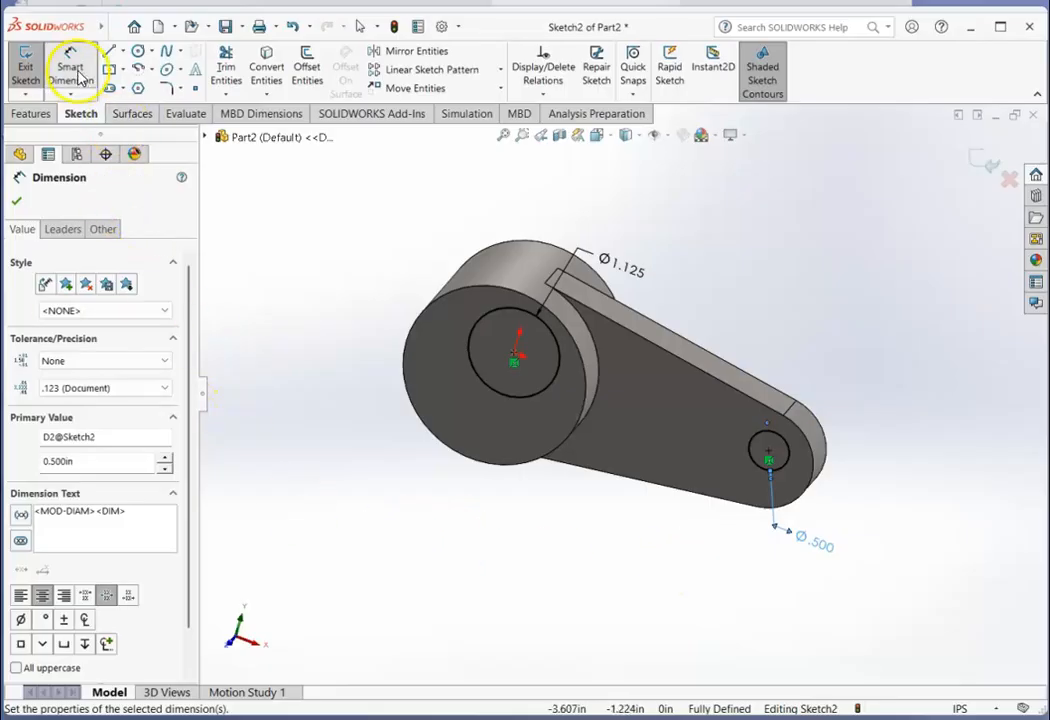
{"action": "left_click", "coordinate": [31, 115]}
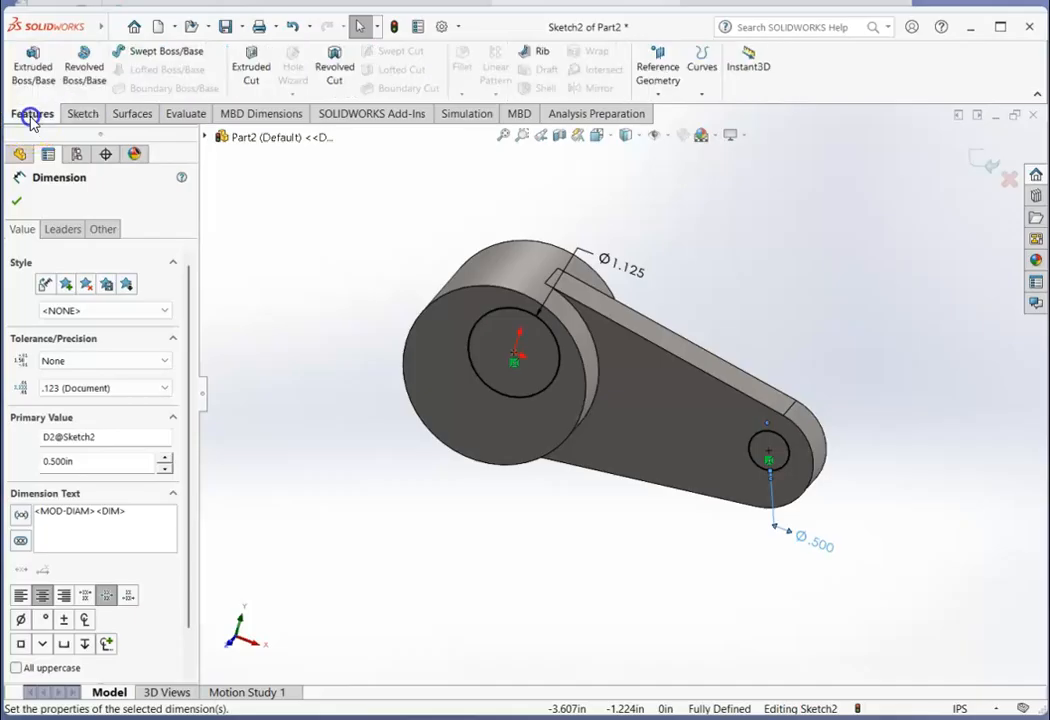
{"action": "left_click", "coordinate": [251, 67]}
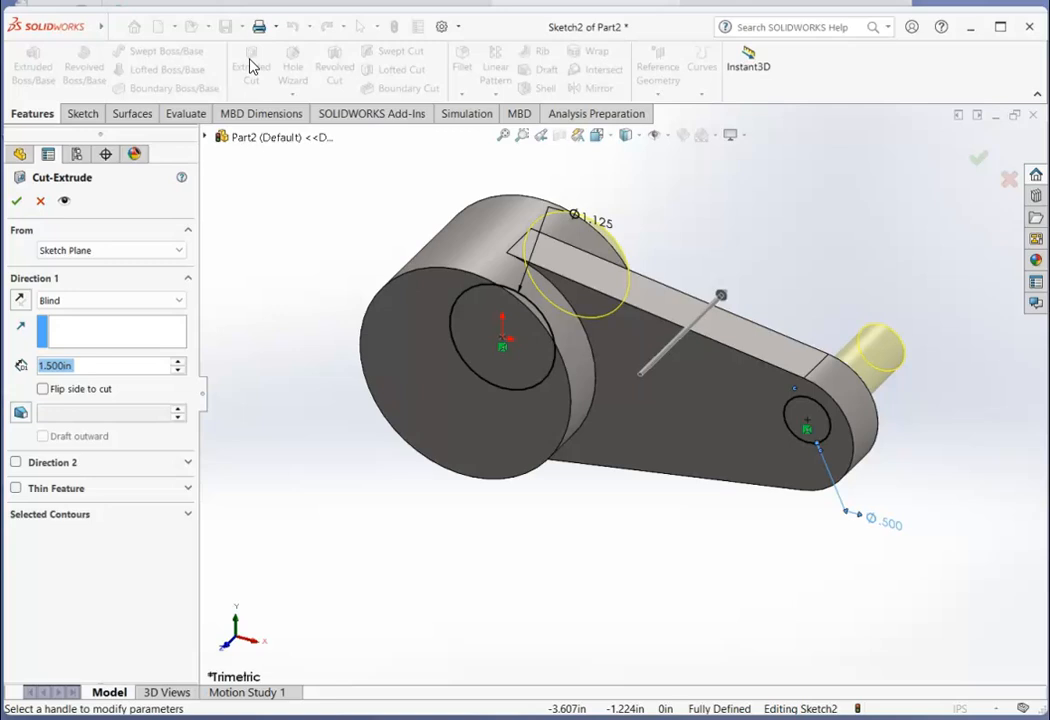
{"action": "left_click", "coordinate": [101, 301]}
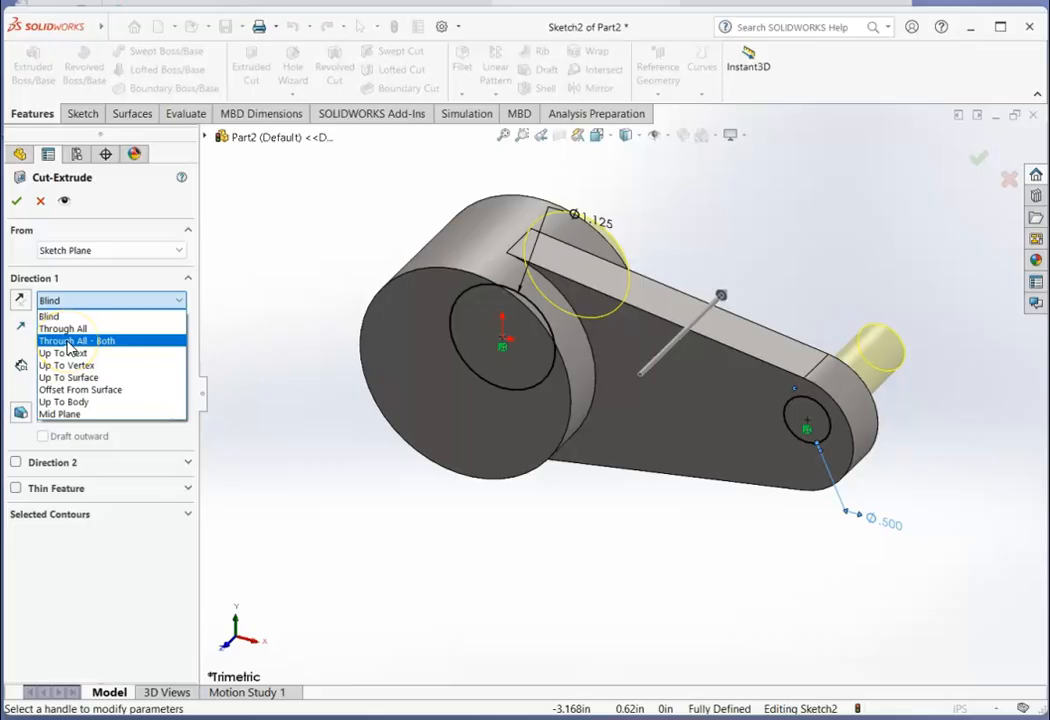
{"action": "left_click", "coordinate": [70, 341]}
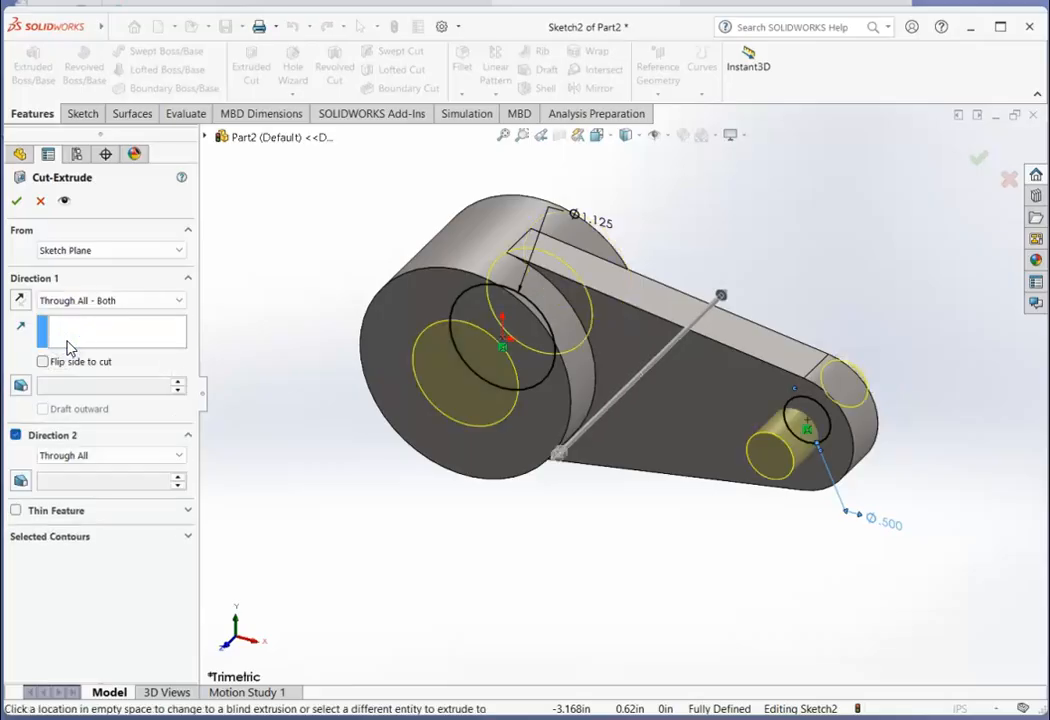
{"action": "left_click", "coordinate": [20, 201]}
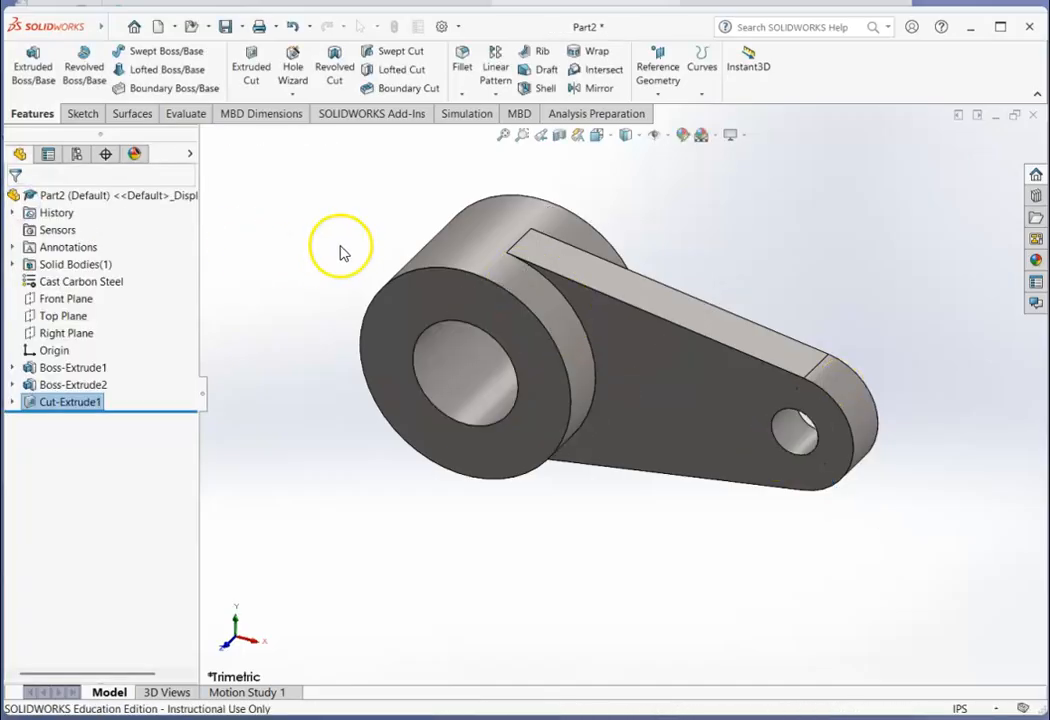
- Examine the two through holes and the rod body from several angles
{"action": "key", "text": "Right"}
{"action": "key", "text": "Right"}
{"action": "key", "text": "Right"}
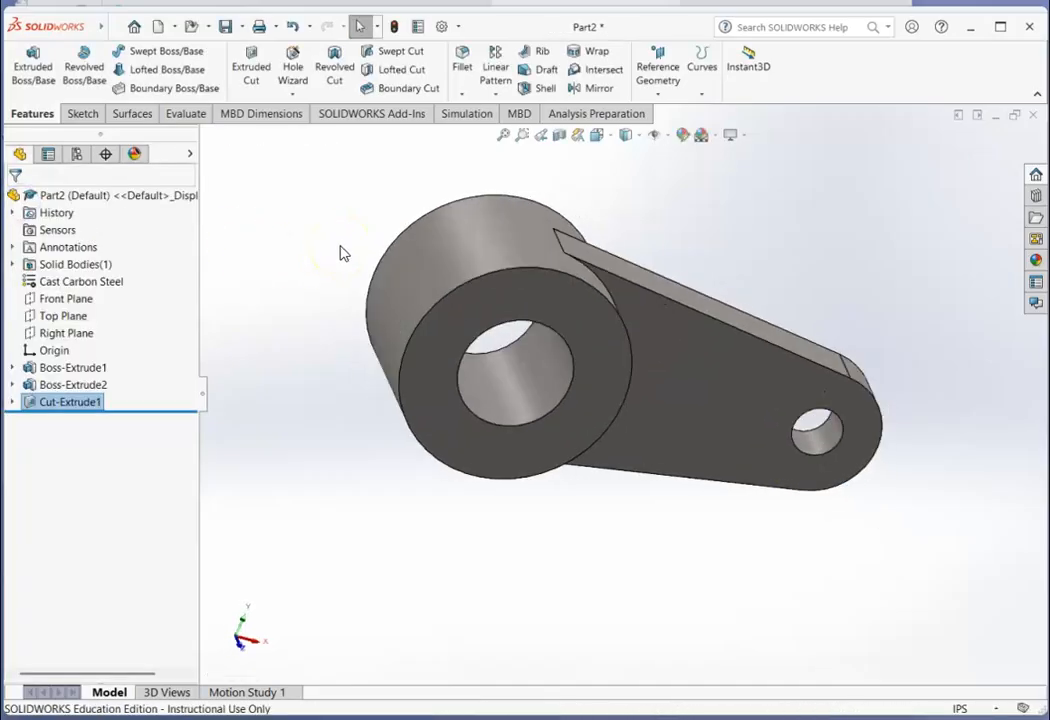
{"action": "key", "text": "Up"}
{"action": "key", "text": "Up"}
{"action": "key", "text": "Up"}
{"action": "key", "text": "Left"}
{"action": "key", "text": "Left"}
{"action": "key", "text": "Left"}
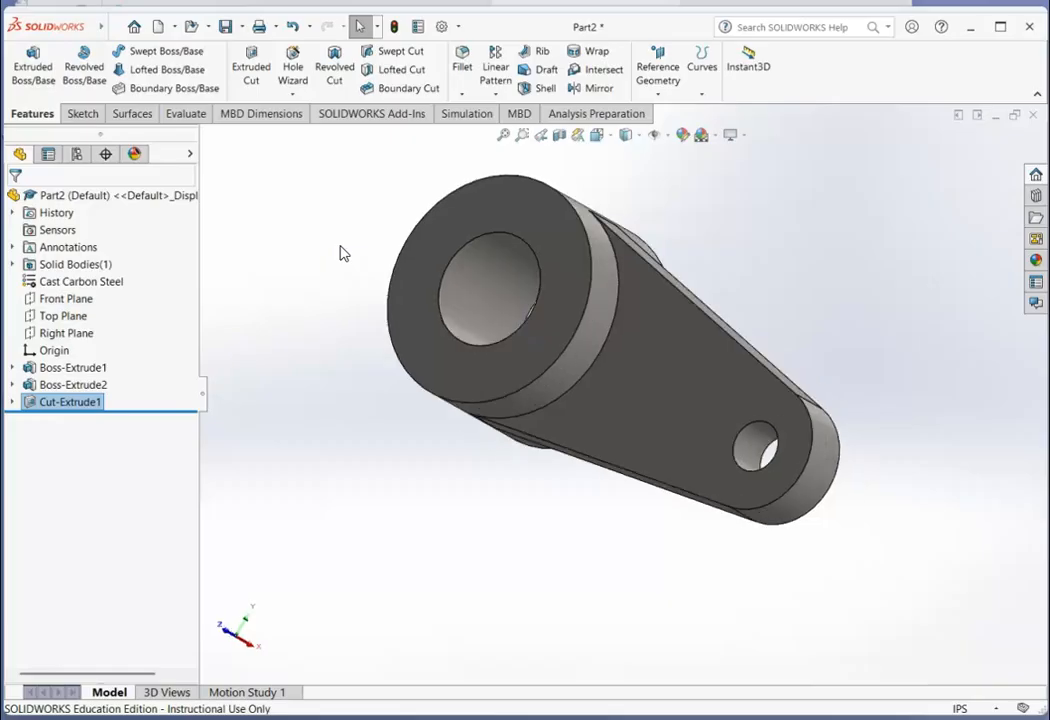
{"action": "key", "text": "Right"}
{"action": "key", "text": "Right"}
{"action": "key", "text": "Right"}
{"action": "key", "text": "Down"}
{"action": "key", "text": "Down"}
{"action": "key", "text": "Down"}
{"action": "key", "text": "Down"}
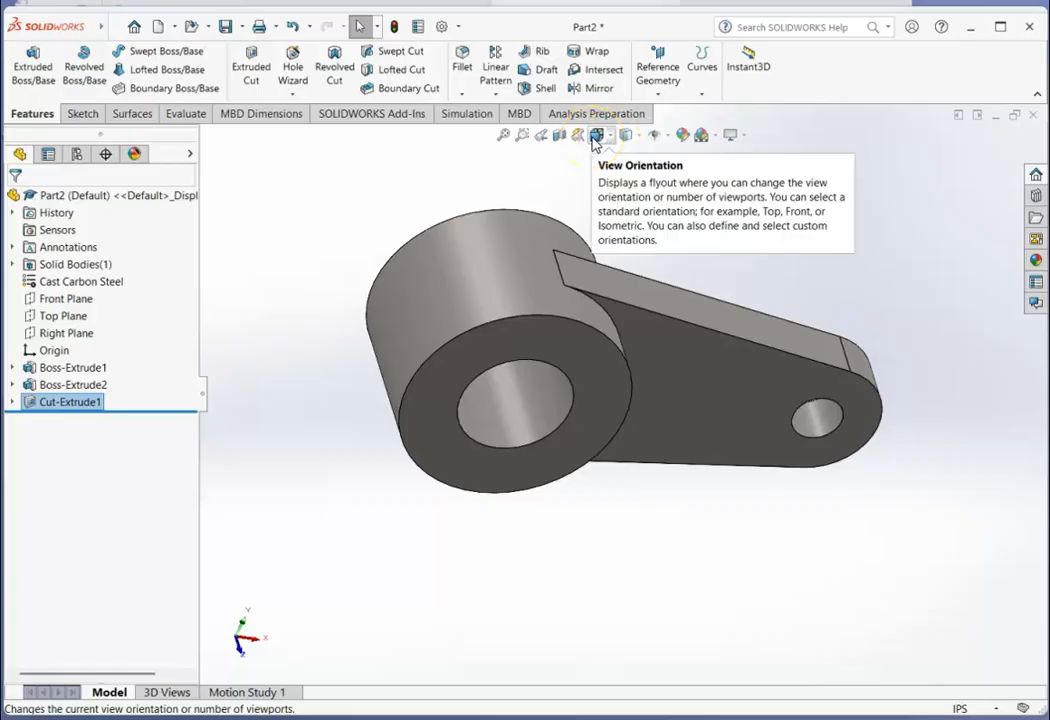
- Start a new sketch on the Front Plane with the model in the Front view
{"action": "left_click", "coordinate": [595, 138]}
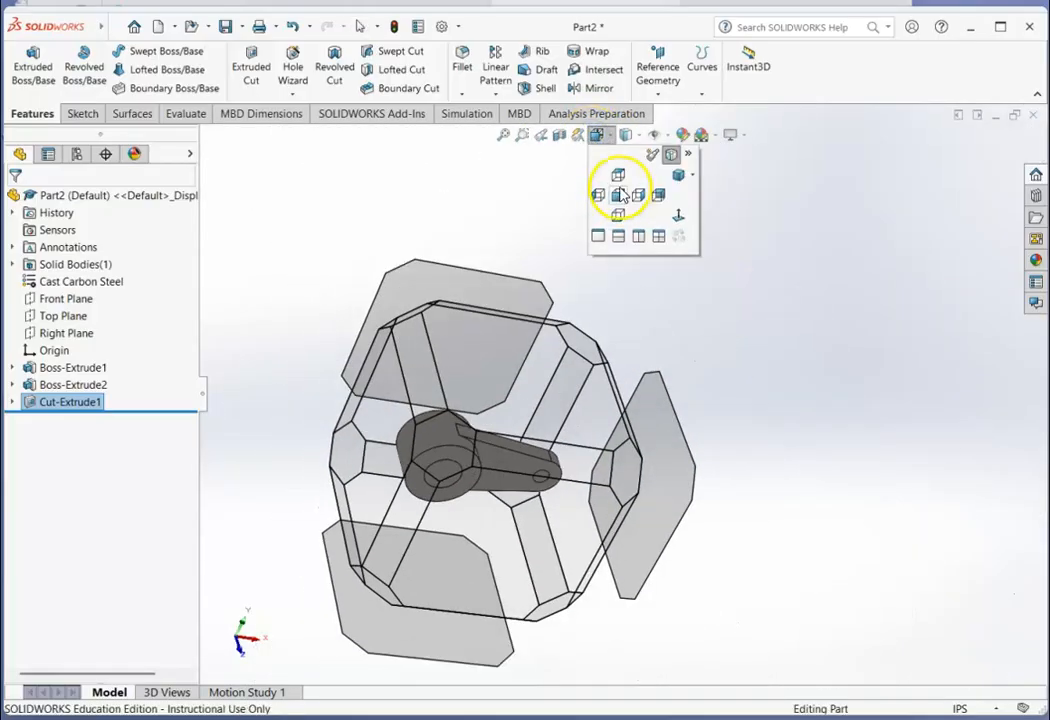
{"action": "left_click", "coordinate": [620, 195]}
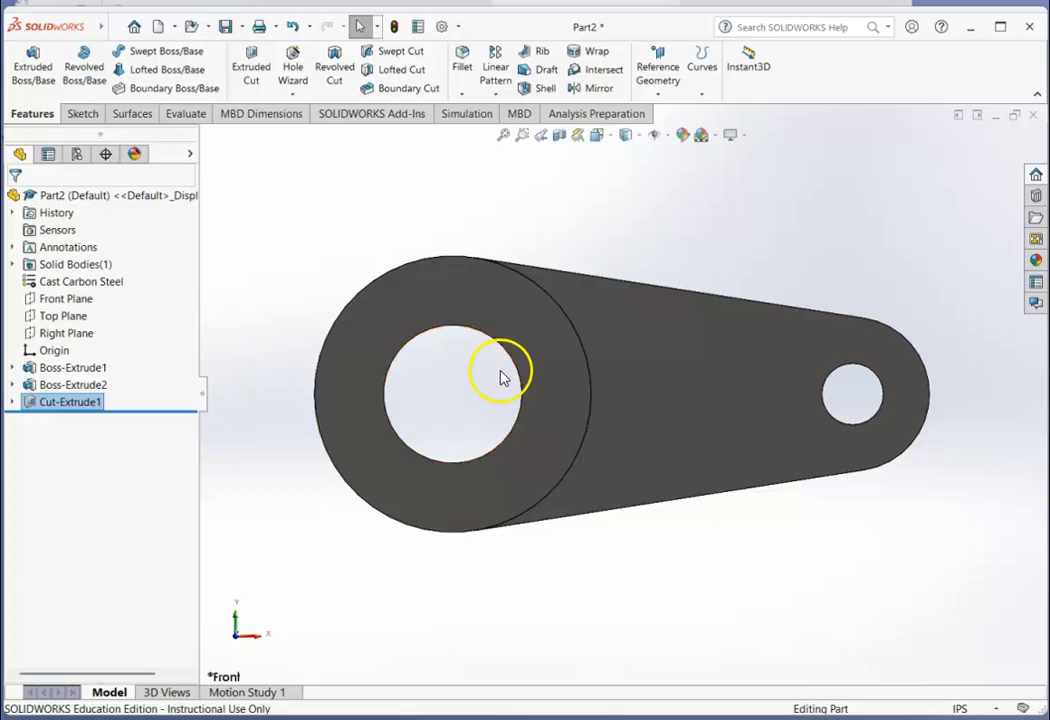
{"action": "left_click", "coordinate": [84, 114]}
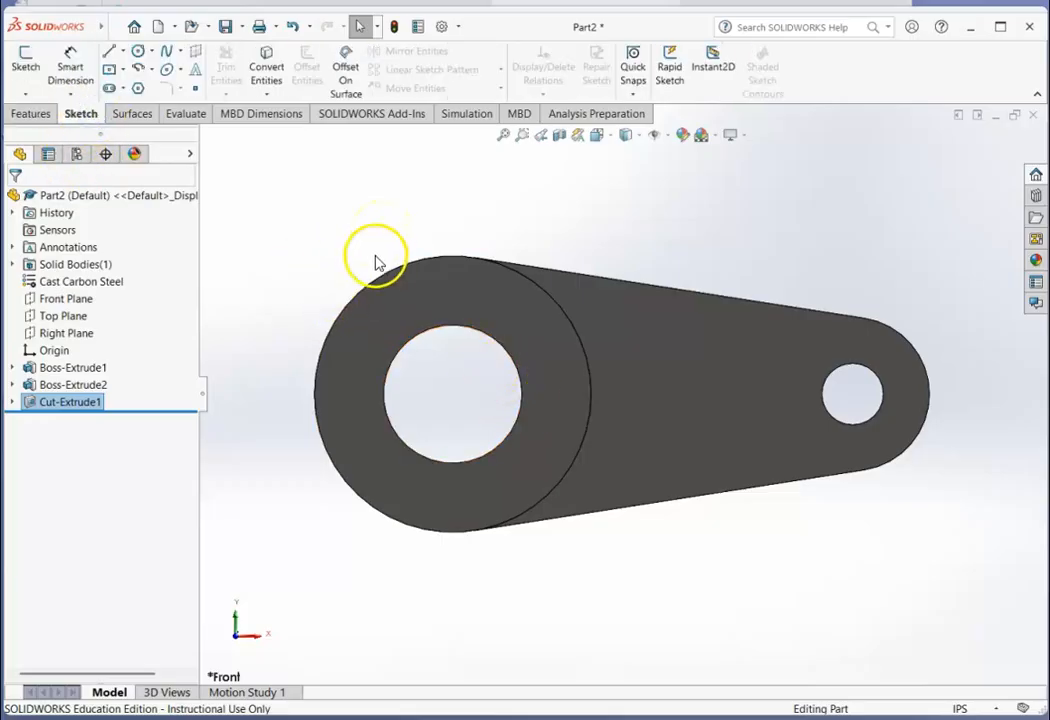
{"action": "left_click", "coordinate": [27, 62]}
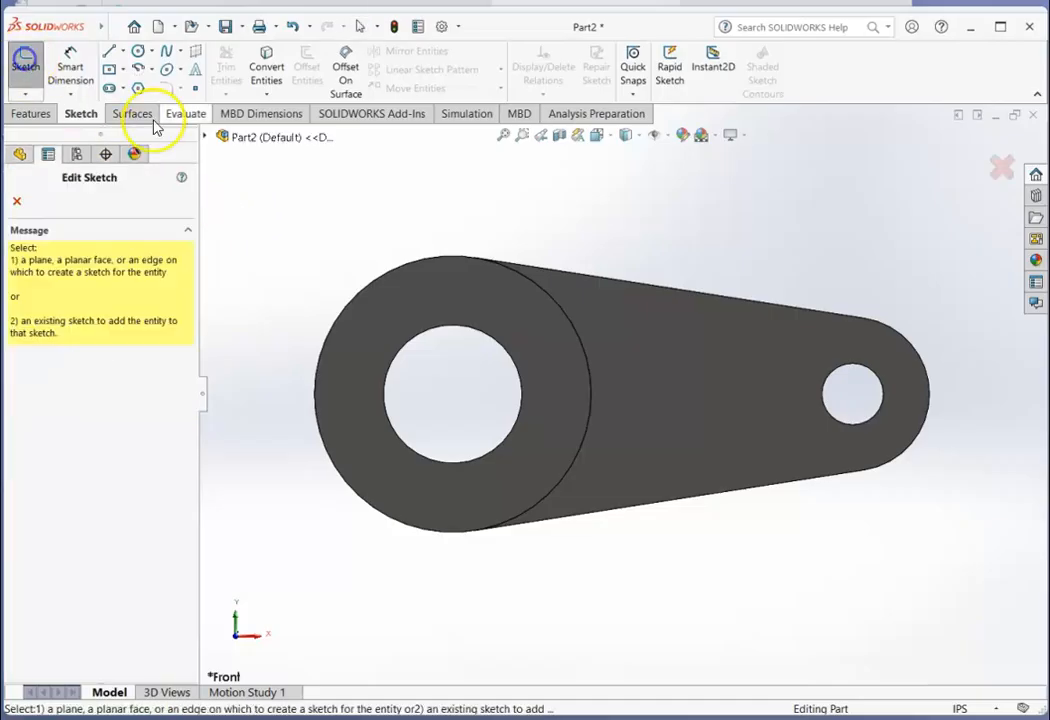
{"action": "left_click", "coordinate": [207, 137]}
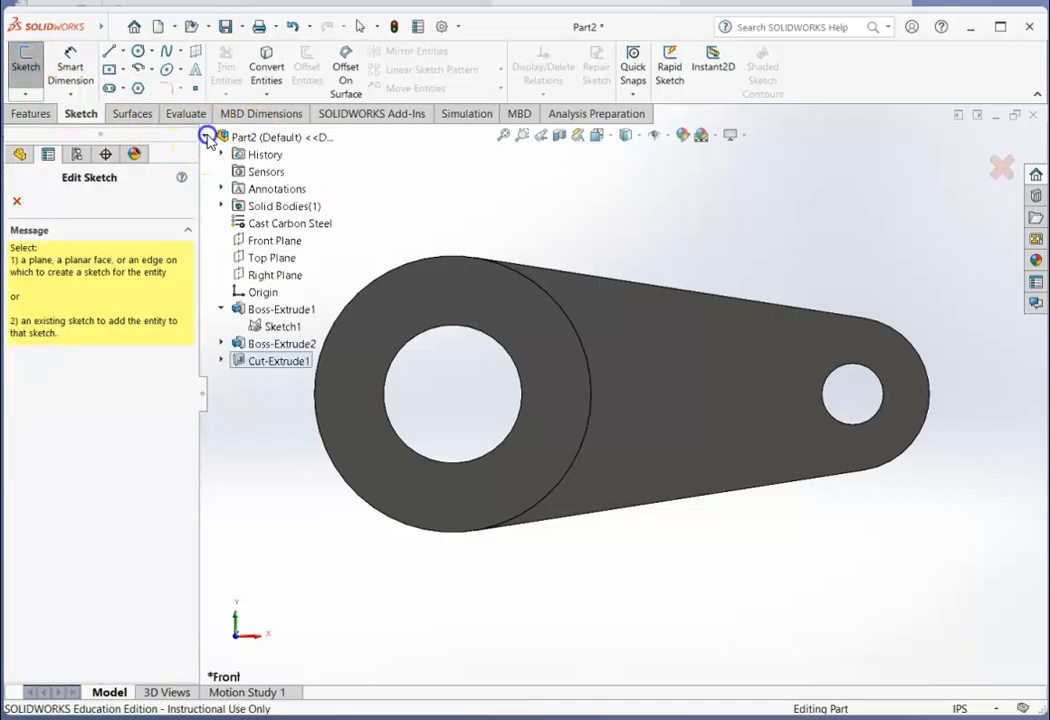
{"action": "left_click", "coordinate": [264, 242]}
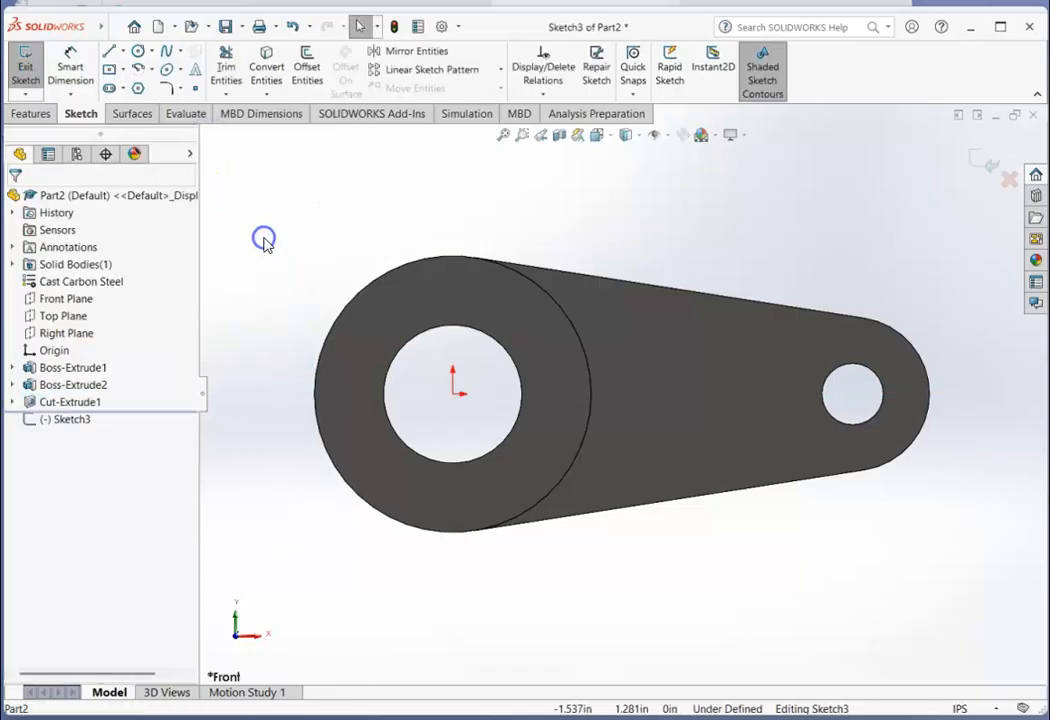
- Sketch a corner rectangle about 0.605 by 0.193 in, running from the vertical axis through the origin across the large hole's right edge
{"action": "left_click", "coordinate": [124, 71]}
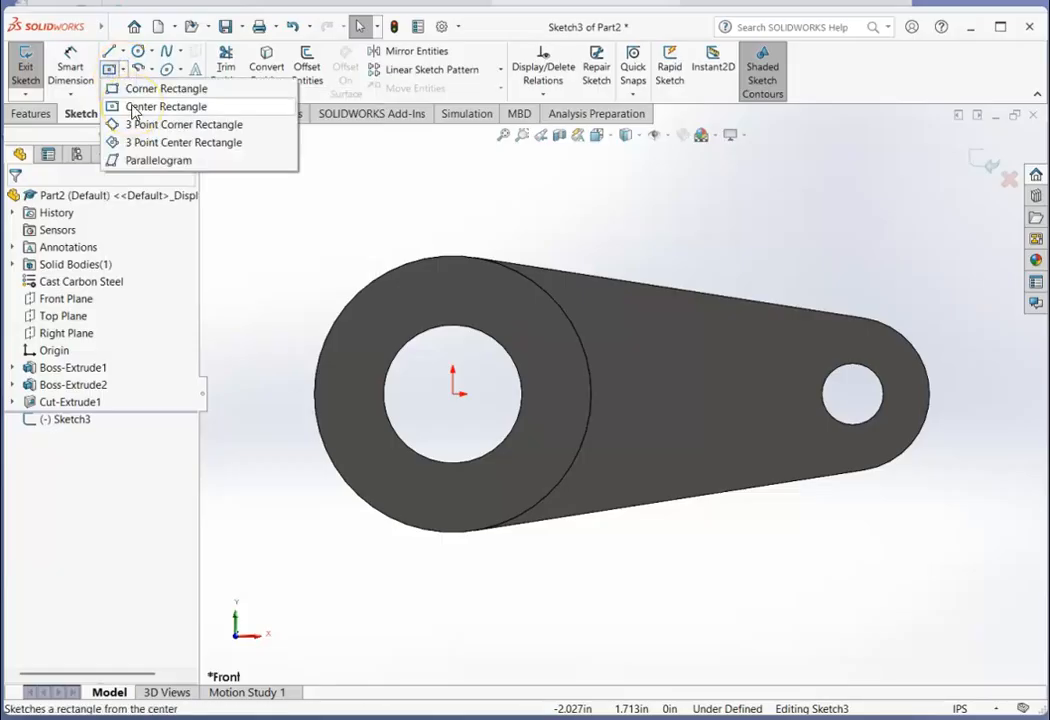
{"action": "left_click", "coordinate": [135, 89]}
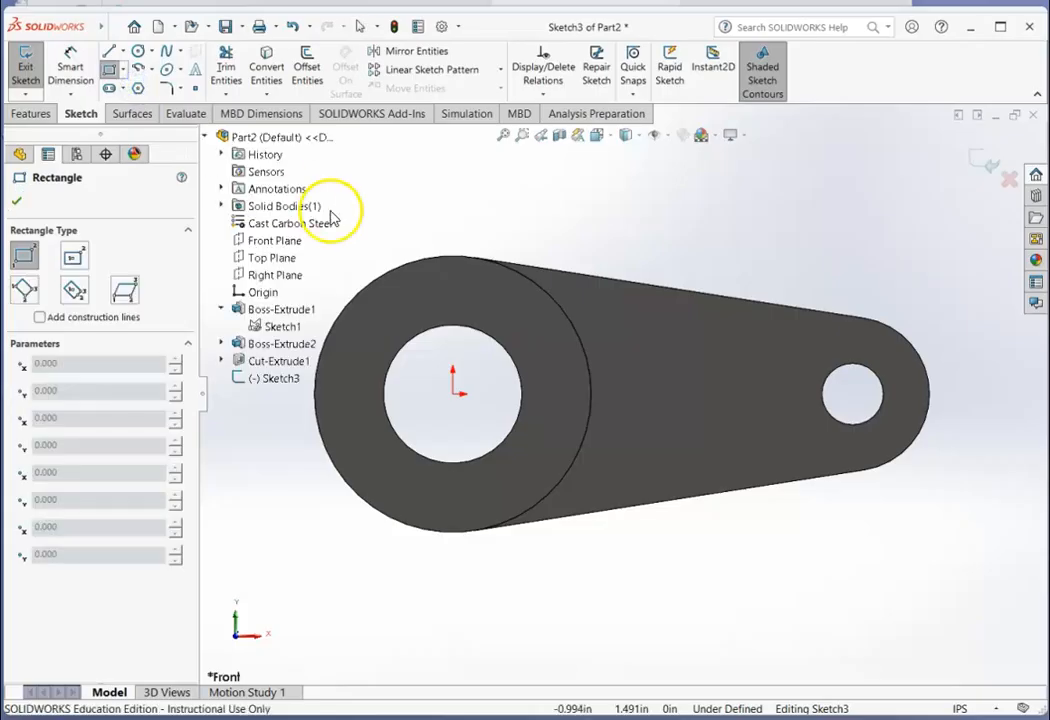
{"action": "left_click", "coordinate": [453, 395]}
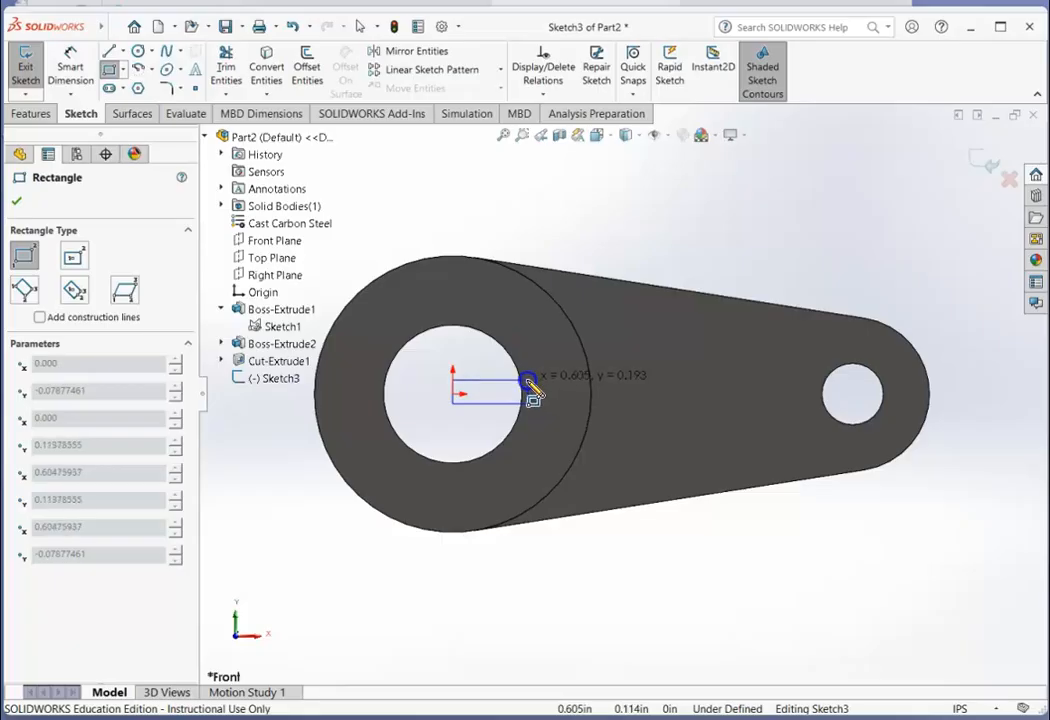
{"action": "left_click", "coordinate": [531, 390]}
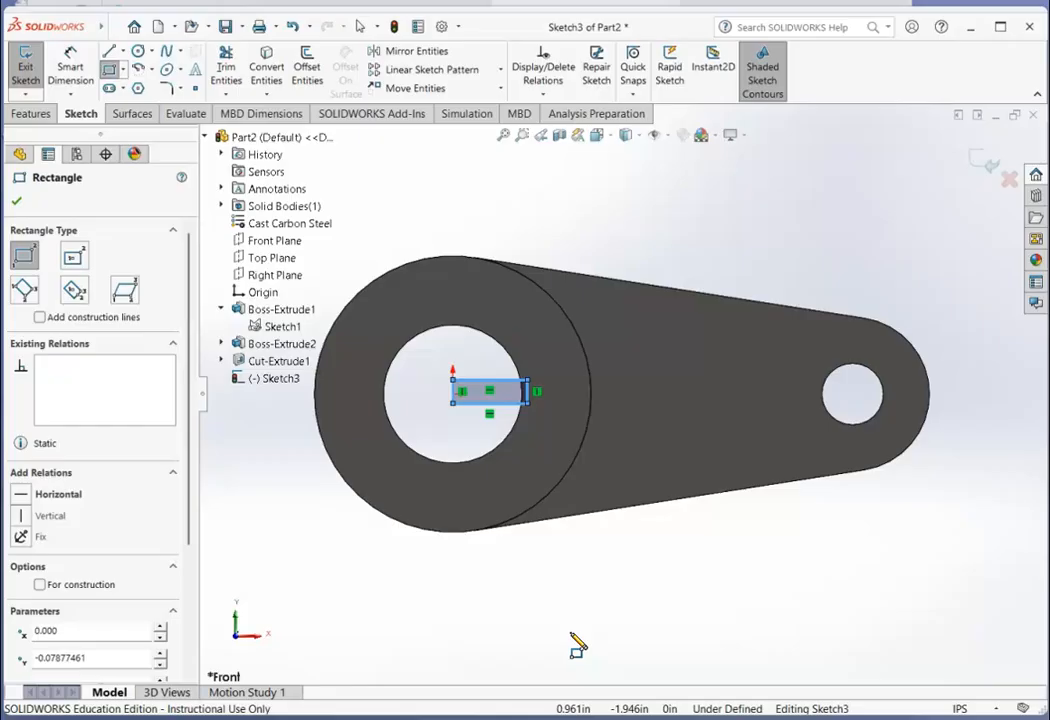
{"action": "left_click", "coordinate": [14, 204]}
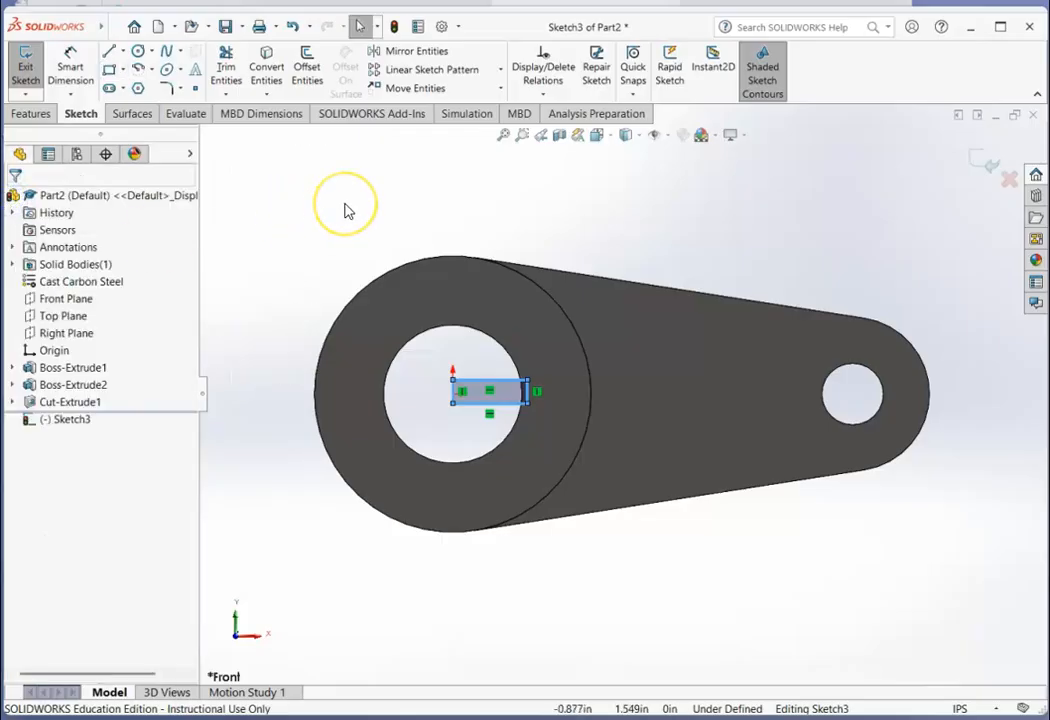
- Dimension the rectangle's horizontal length at 0.688 in
{"action": "left_click", "coordinate": [70, 67]}
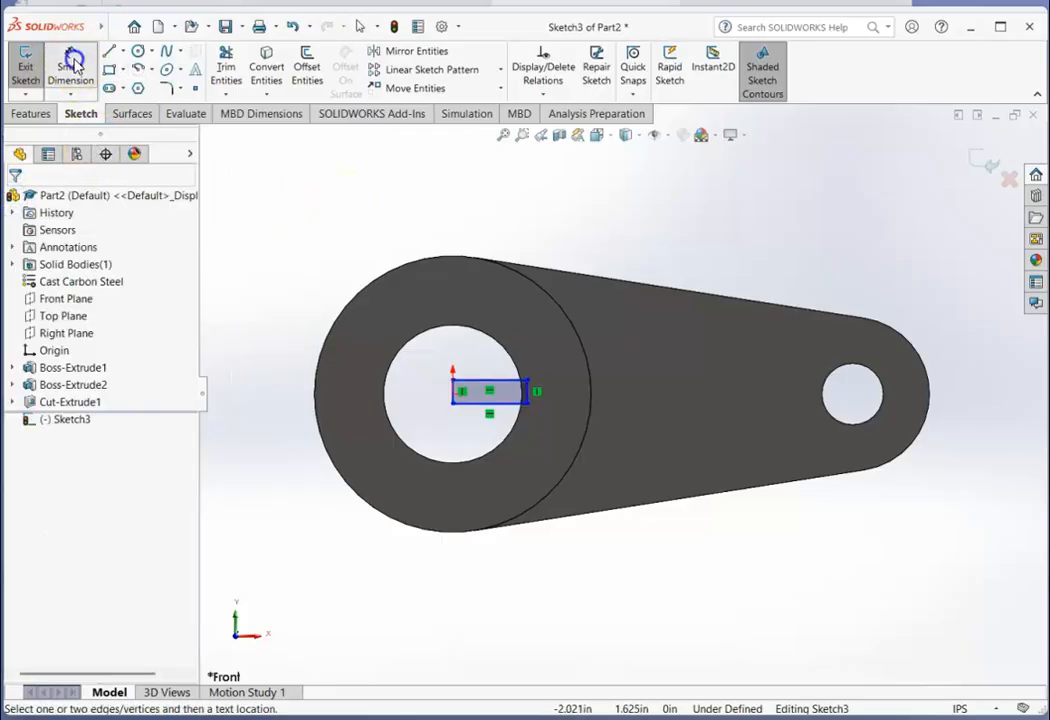
{"action": "left_click", "coordinate": [505, 407]}
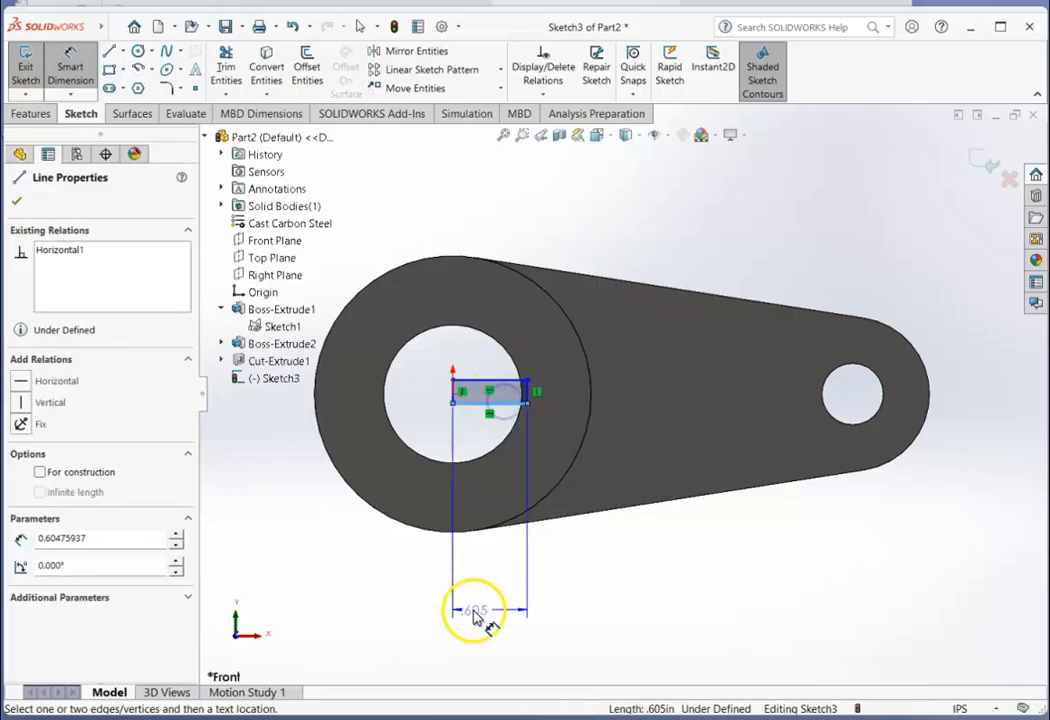
{"action": "left_click", "coordinate": [476, 612]}
{"action": "type", "text": ".688"}
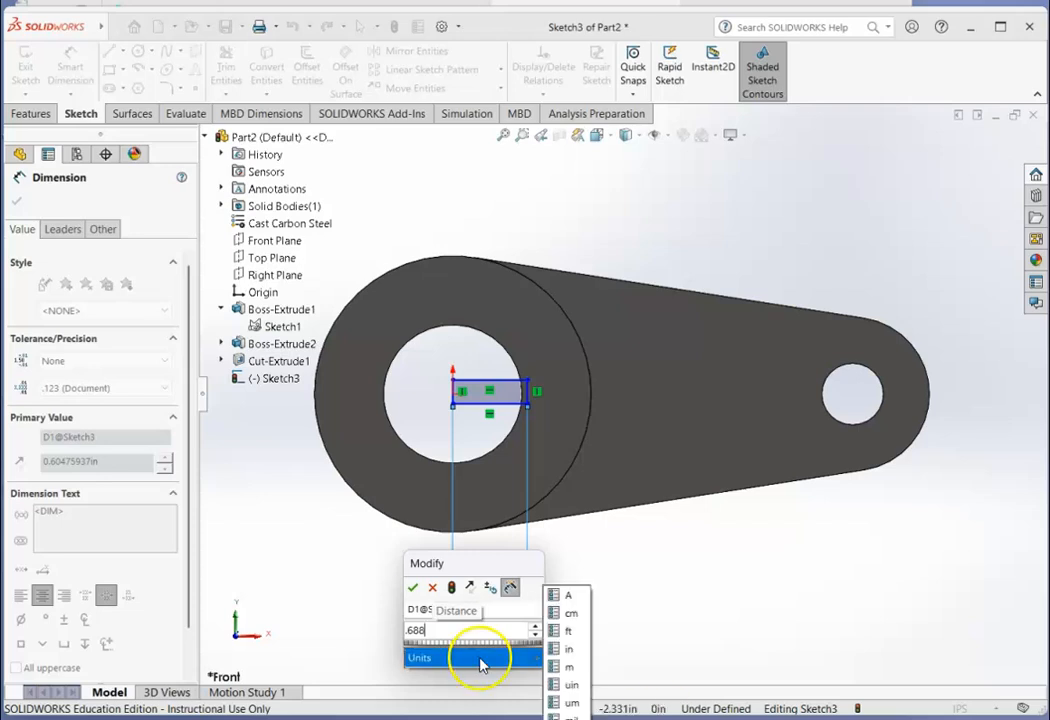
{"action": "left_click", "coordinate": [412, 587]}
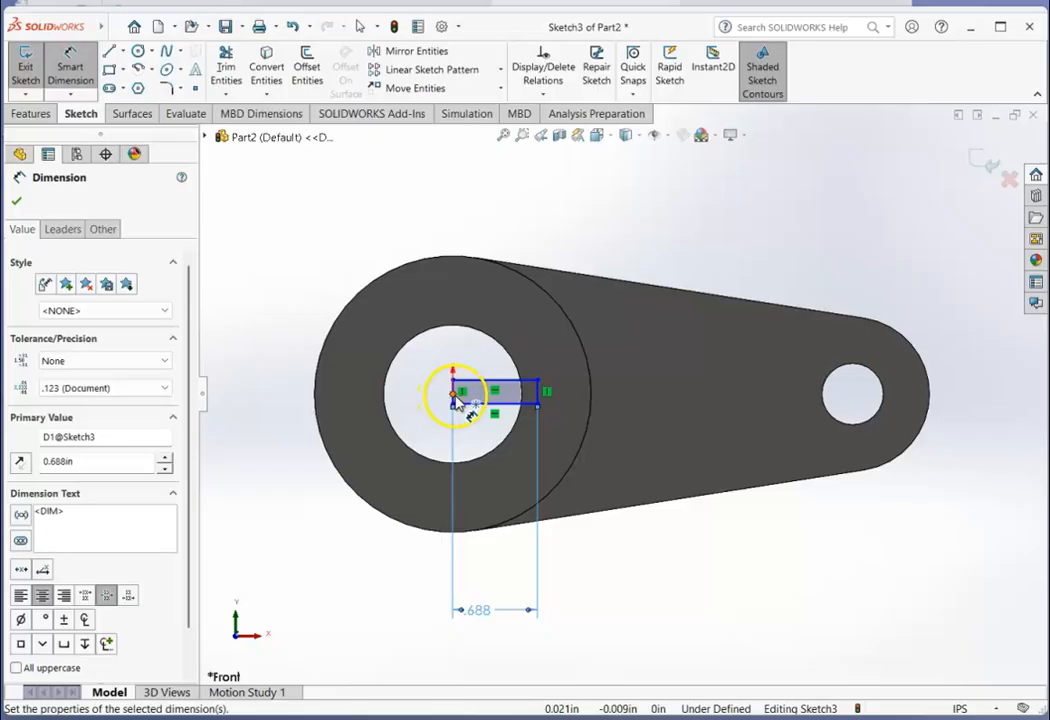
- Dimension the rectangle's height at 0.25 in using its left edge
{"action": "left_click_drag", "start_coordinate": [455, 400], "coordinate": [266, 402]}
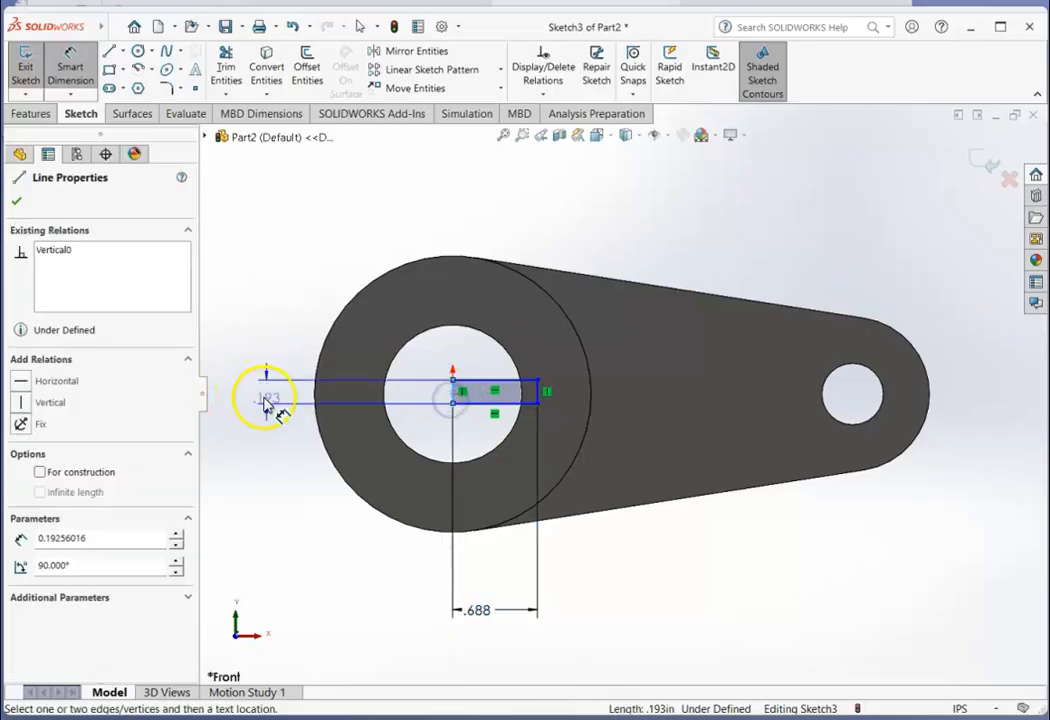
{"action": "left_click", "coordinate": [335, 520]}
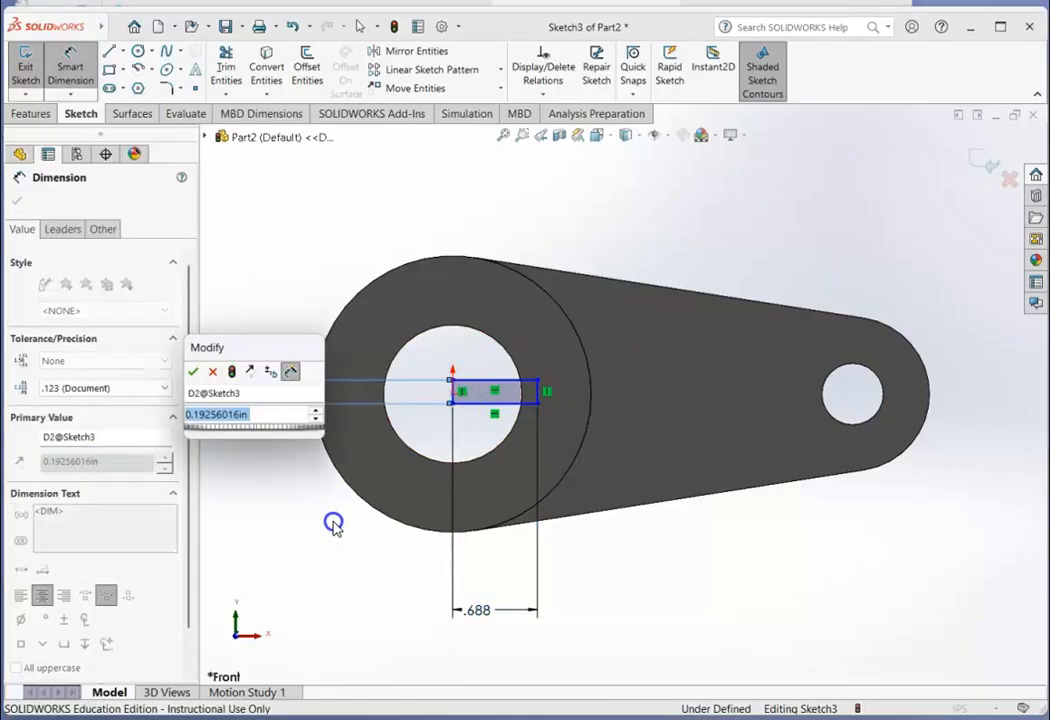
{"action": "type", "text": ".25"}
{"action": "left_click", "coordinate": [262, 438]}
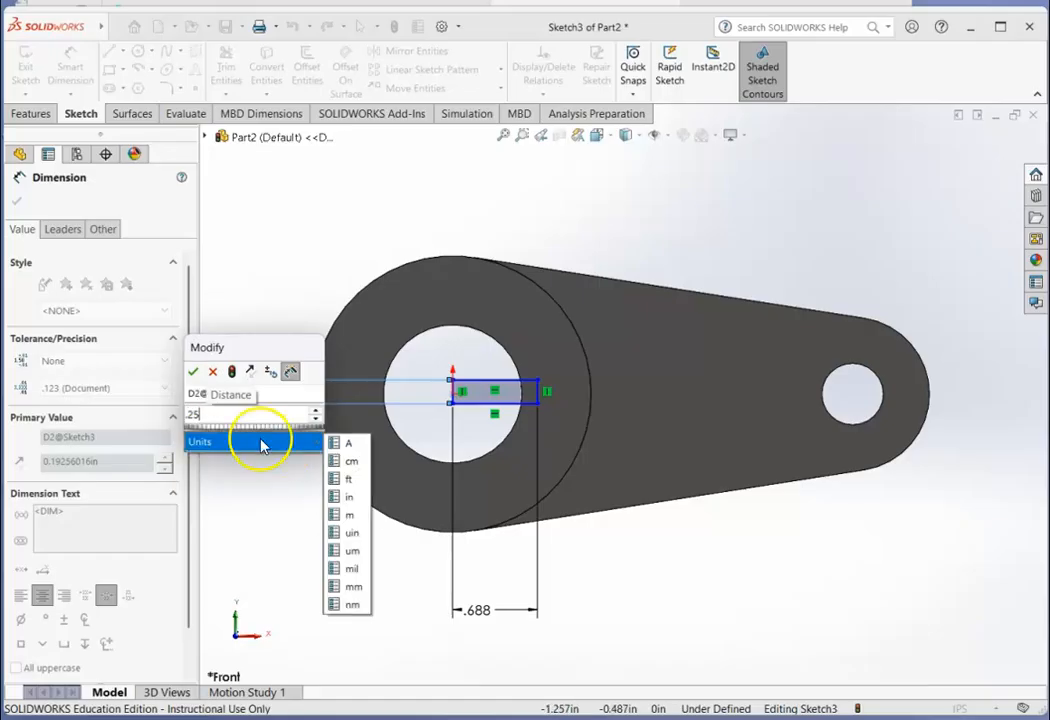
{"action": "left_click", "coordinate": [194, 372]}
{"action": "left_click", "coordinate": [194, 372]}
{"action": "left_click", "coordinate": [309, 534]}
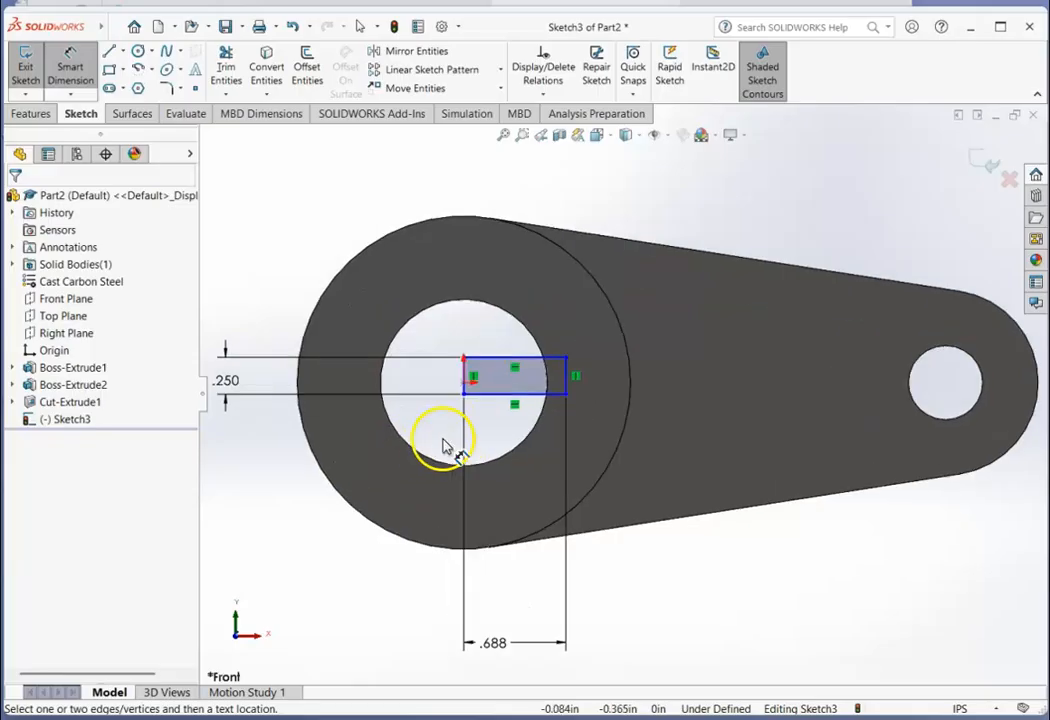
- Move the rectangle straight down until it lies just below the origin
{"action": "scroll", "coordinate": [586, 410], "scroll_direction": "down", "scroll_amount": 5}
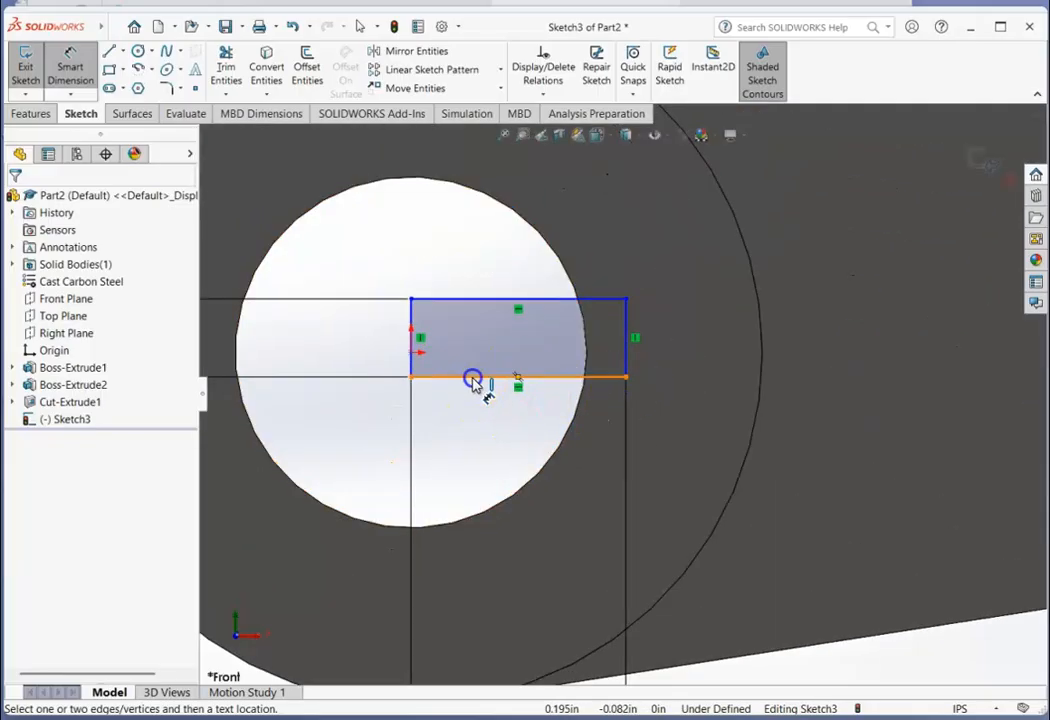
{"action": "left_click", "coordinate": [472, 381]}
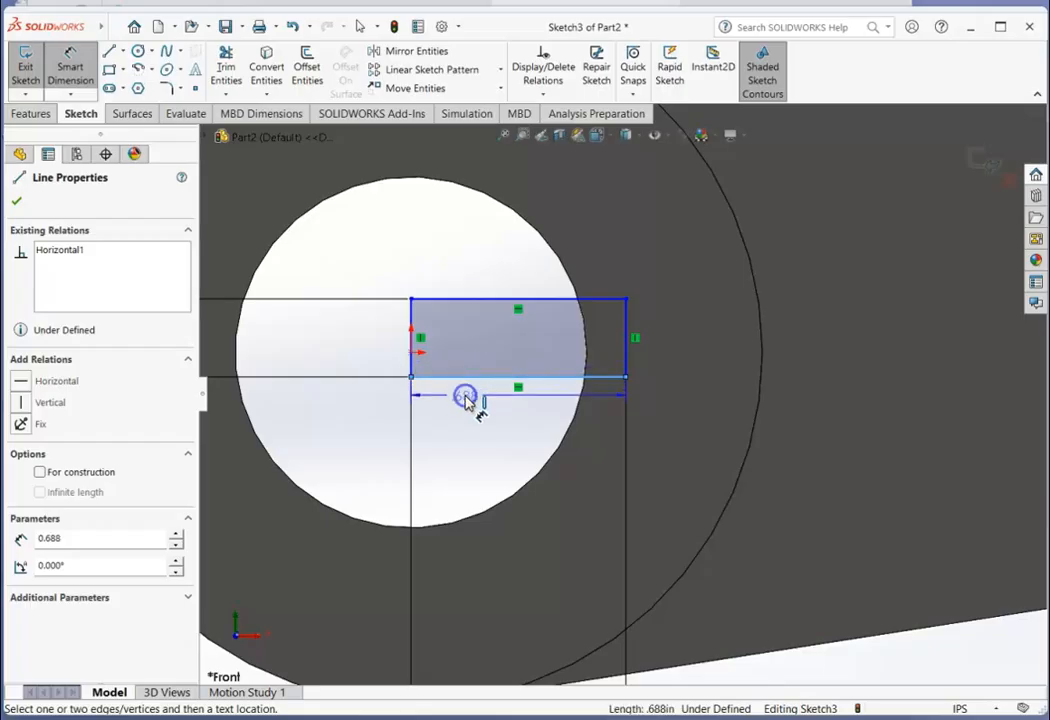
{"action": "key", "text": "Escape"}
{"action": "left_click_drag", "start_coordinate": [480, 381], "coordinate": [442, 395]}
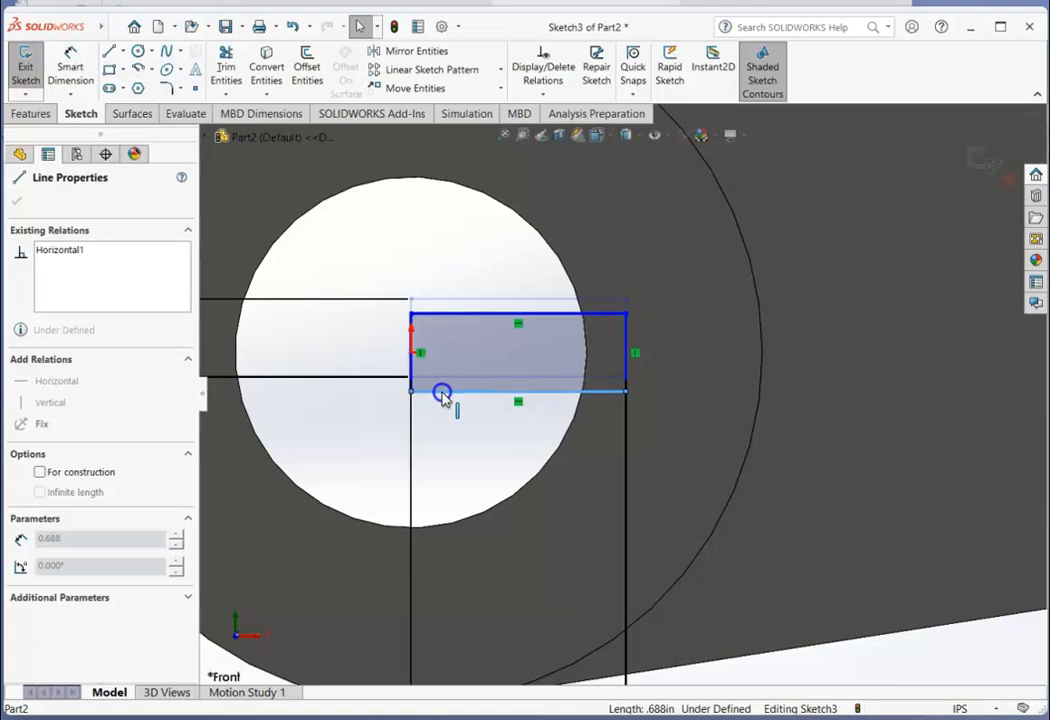
{"action": "left_click_drag", "start_coordinate": [442, 395], "coordinate": [462, 436]}
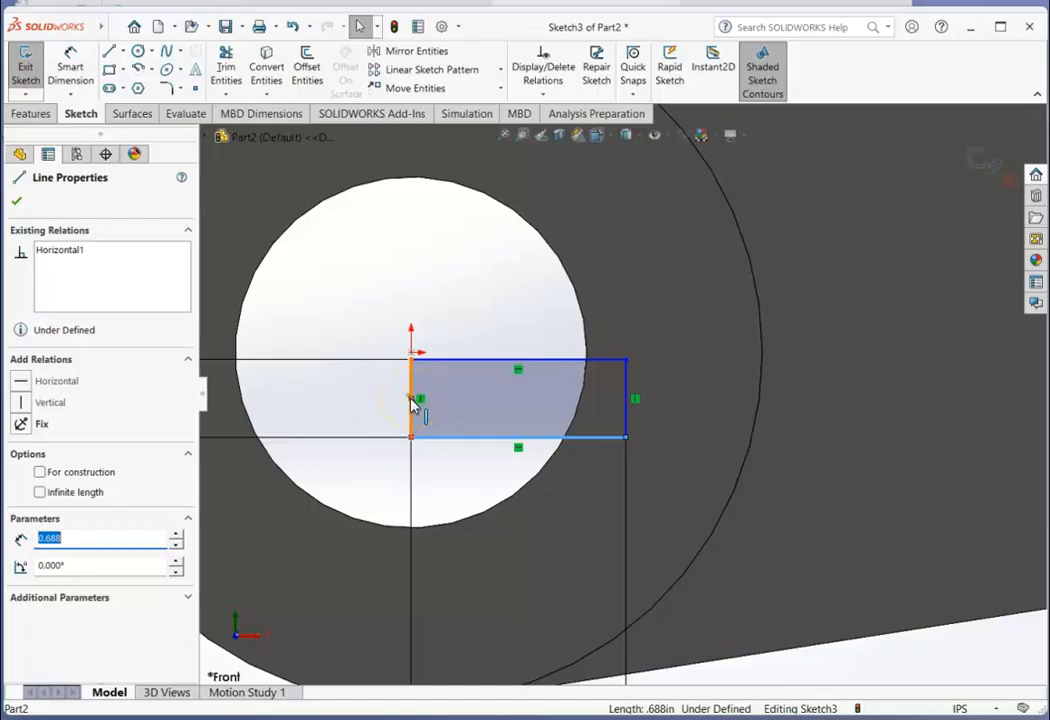
{"action": "left_click", "coordinate": [411, 402]}
{"action": "left_click", "coordinate": [411, 399], "text": "ctrl"}
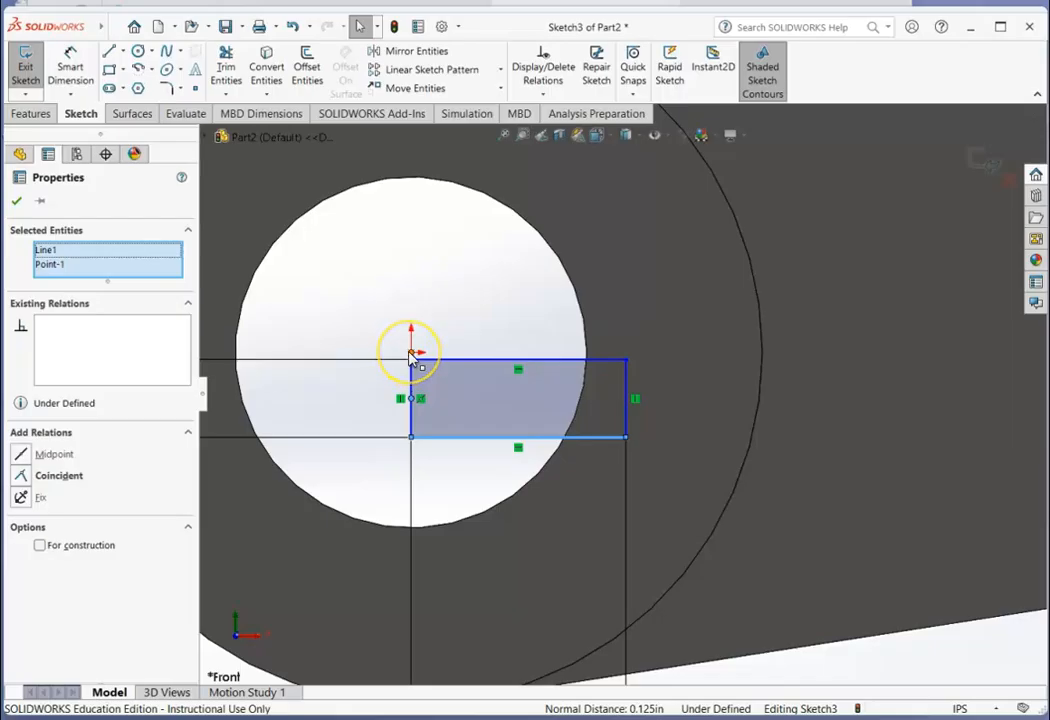
{"action": "left_click", "coordinate": [411, 353], "text": "ctrl"}
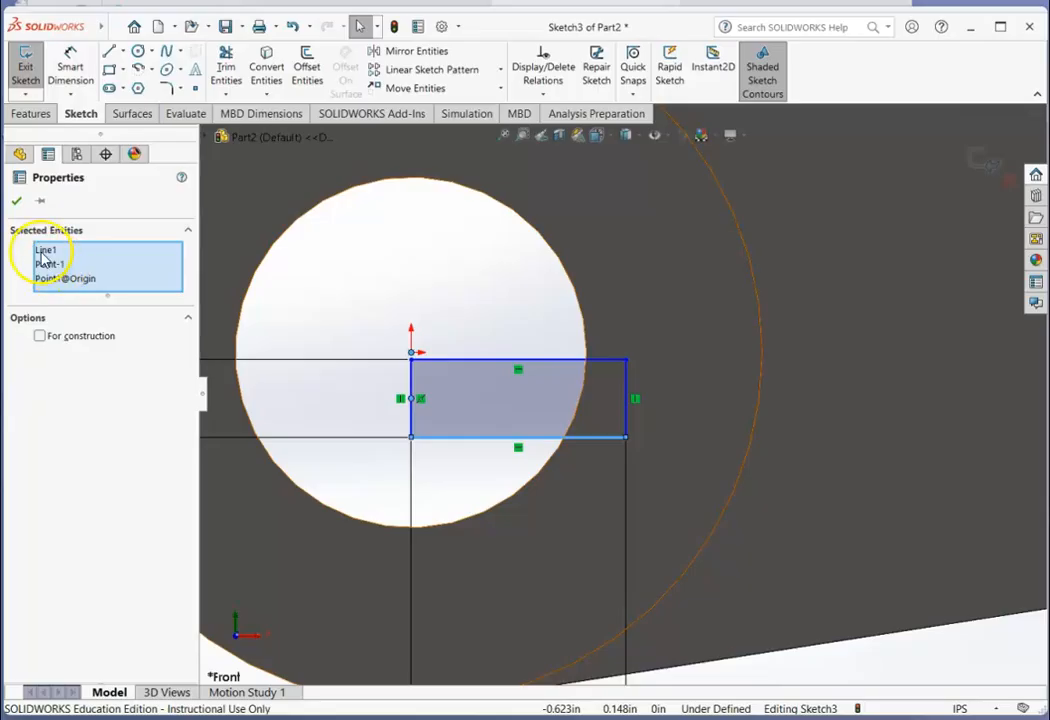
{"action": "right_click", "coordinate": [40, 251]}
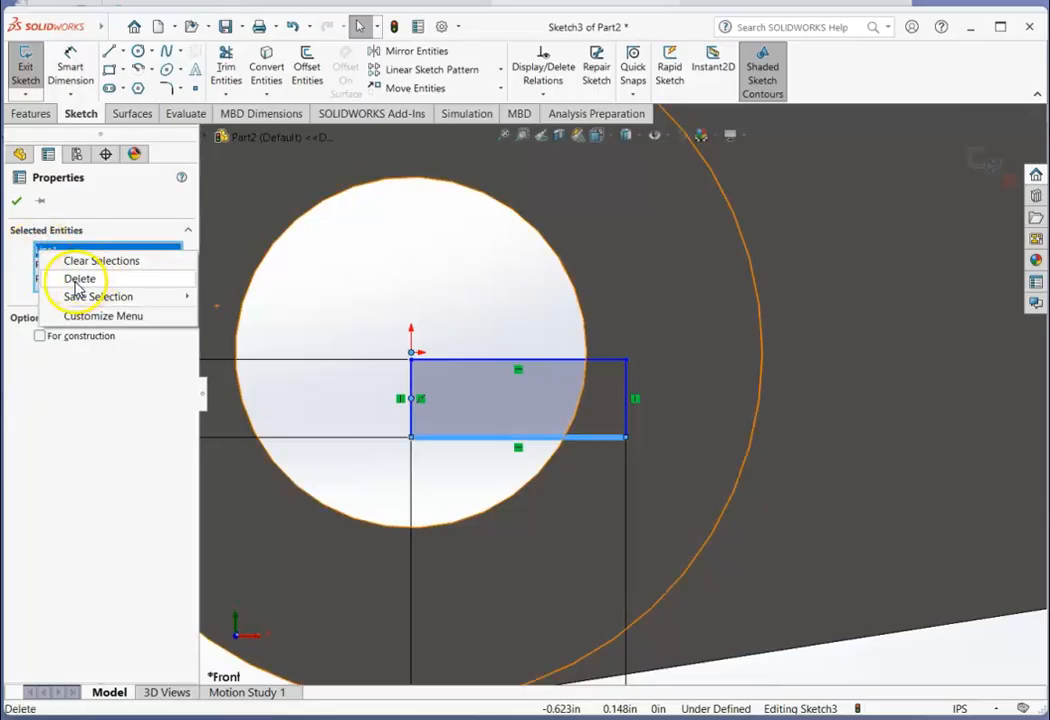
{"action": "left_click", "coordinate": [70, 279]}
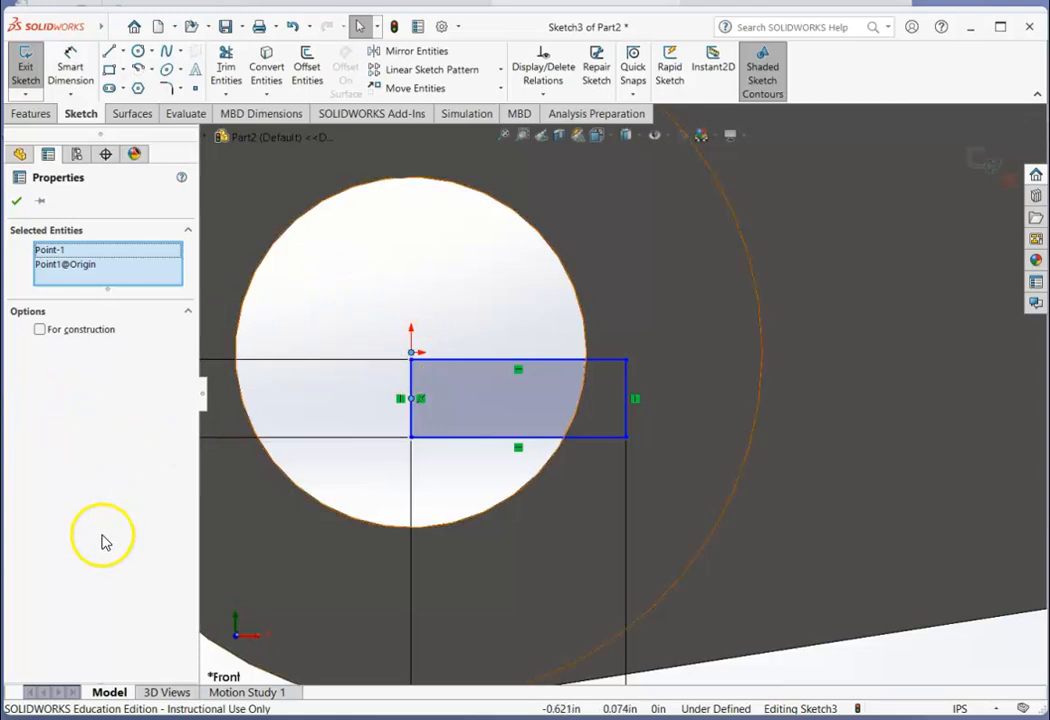
{"action": "left_click", "coordinate": [872, 678]}
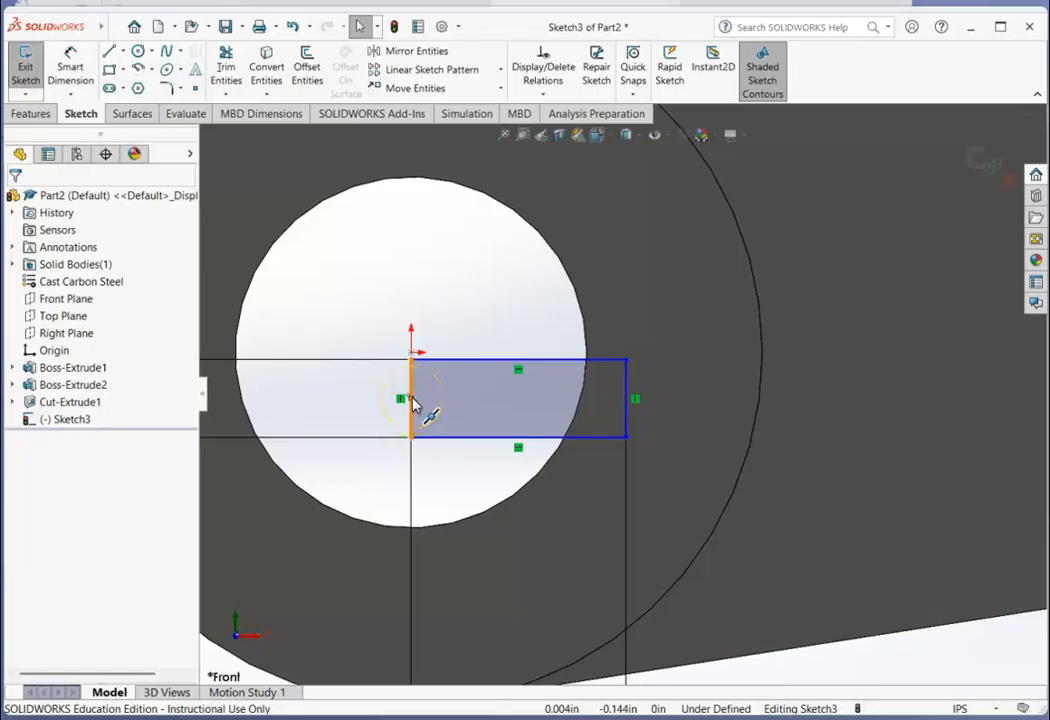
- Add a Coincident relation between the midpoint of the rectangle's left edge and the origin
{"action": "left_click", "coordinate": [413, 400]}
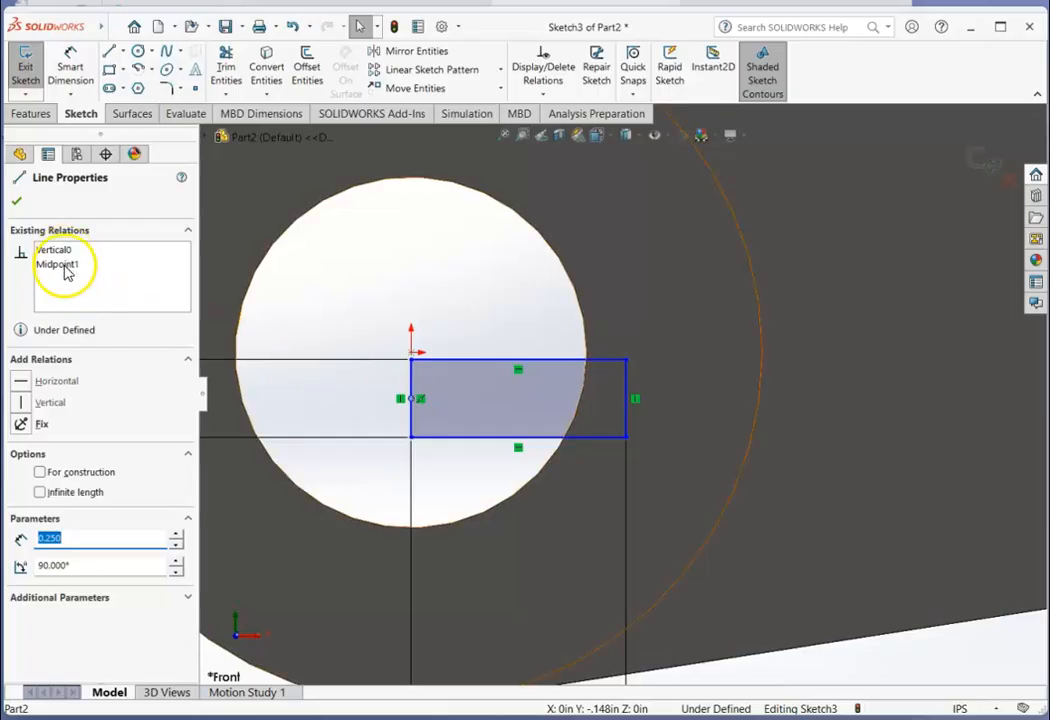
{"action": "left_click", "coordinate": [413, 353], "text": "ctrl"}
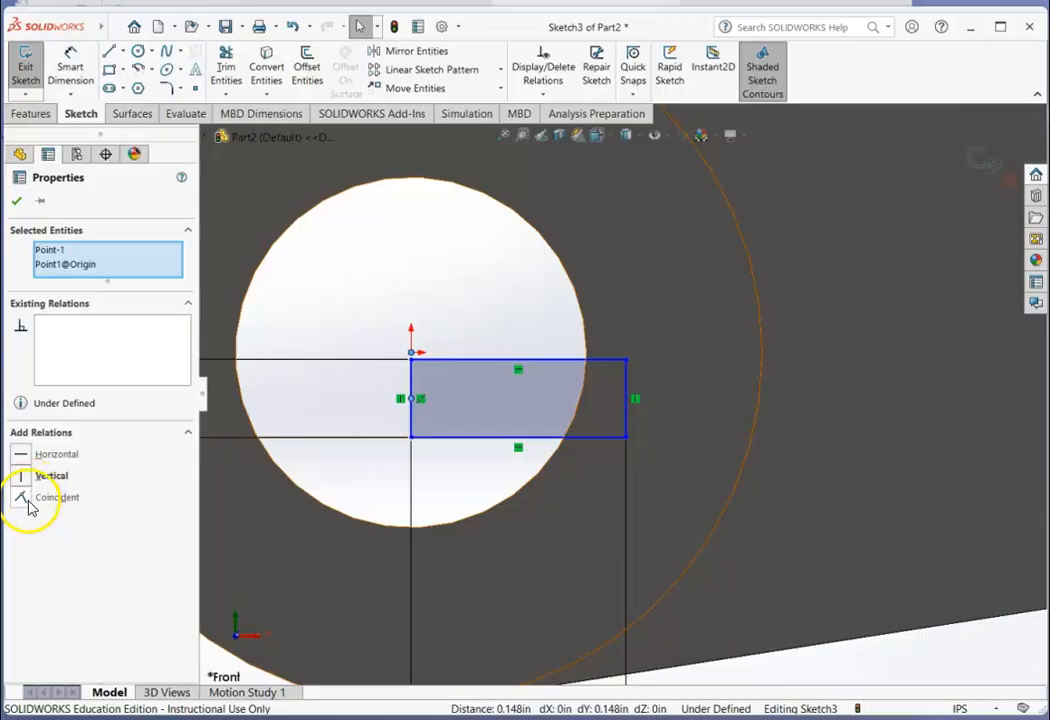
{"action": "left_click", "coordinate": [27, 498]}
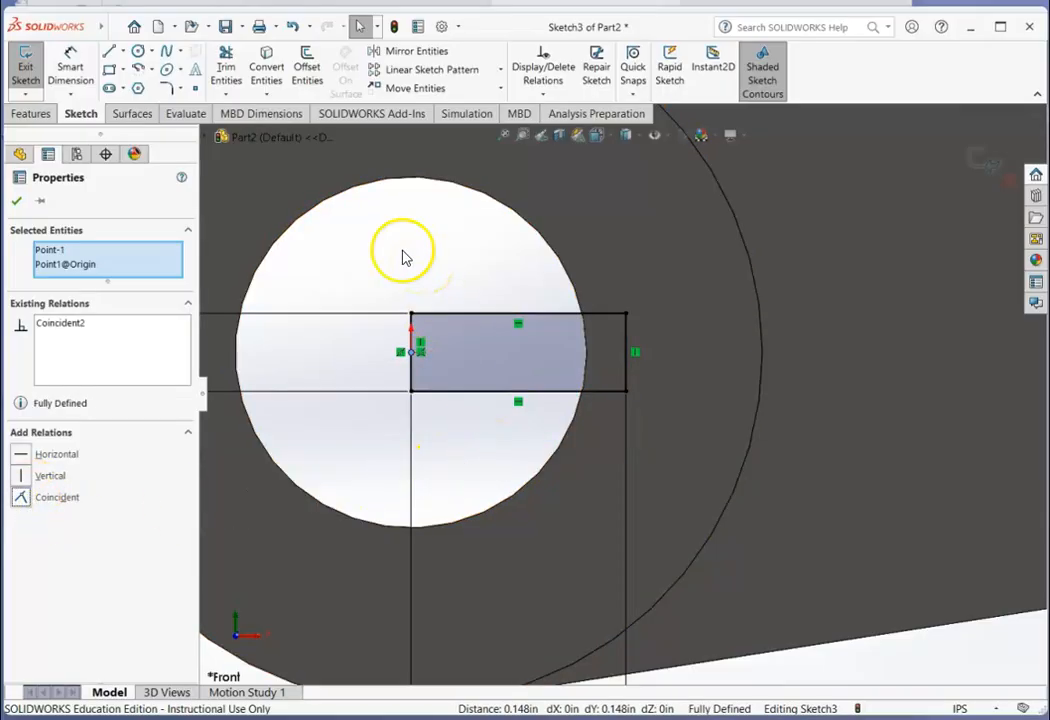
{"action": "left_click", "coordinate": [15, 202]}
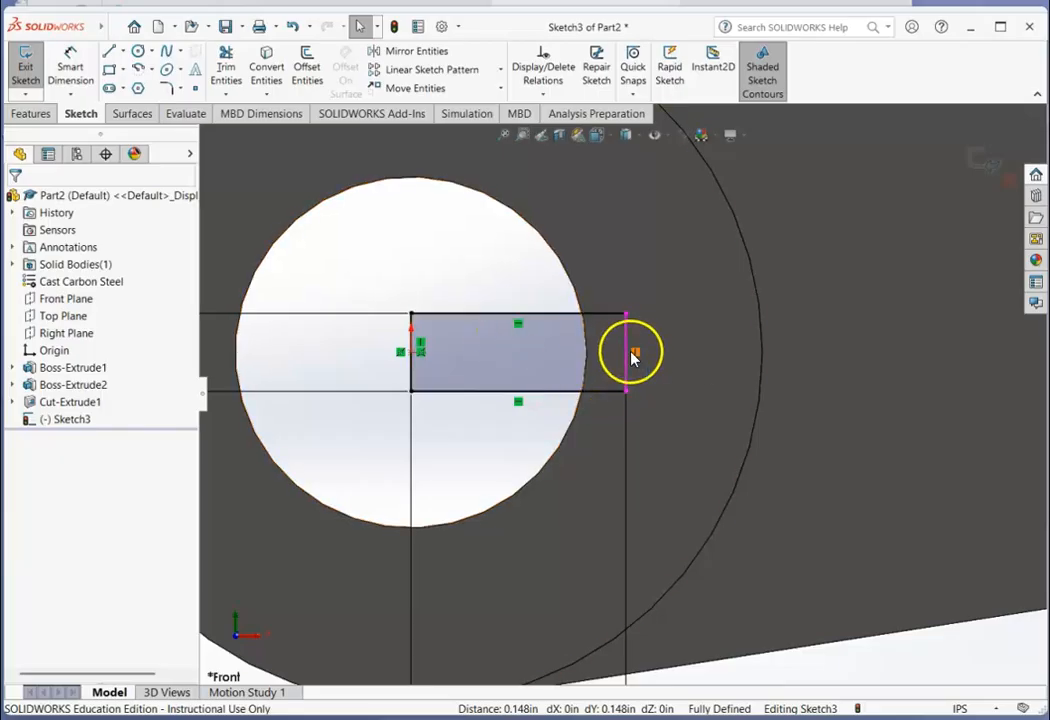
- Cut the keyway rectangle out of the large bore's edge using Through All - Both and show the part in trimetric view
{"action": "scroll", "coordinate": [438, 490], "scroll_direction": "up", "scroll_amount": 3}
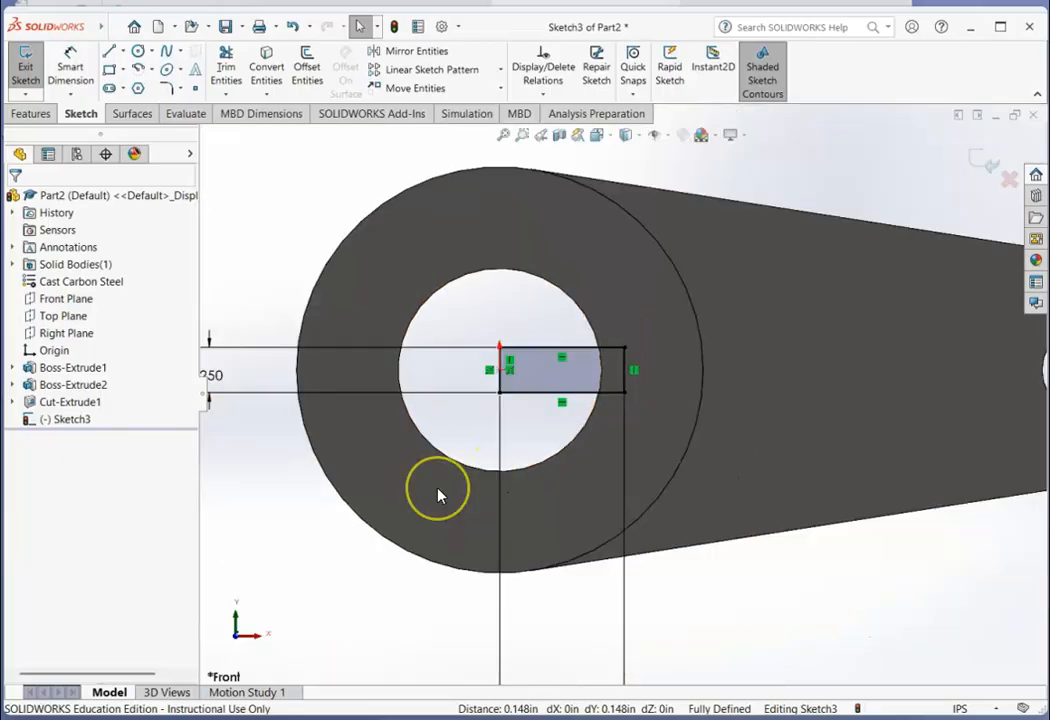
{"action": "scroll", "coordinate": [462, 534], "scroll_direction": "up", "scroll_amount": 3}
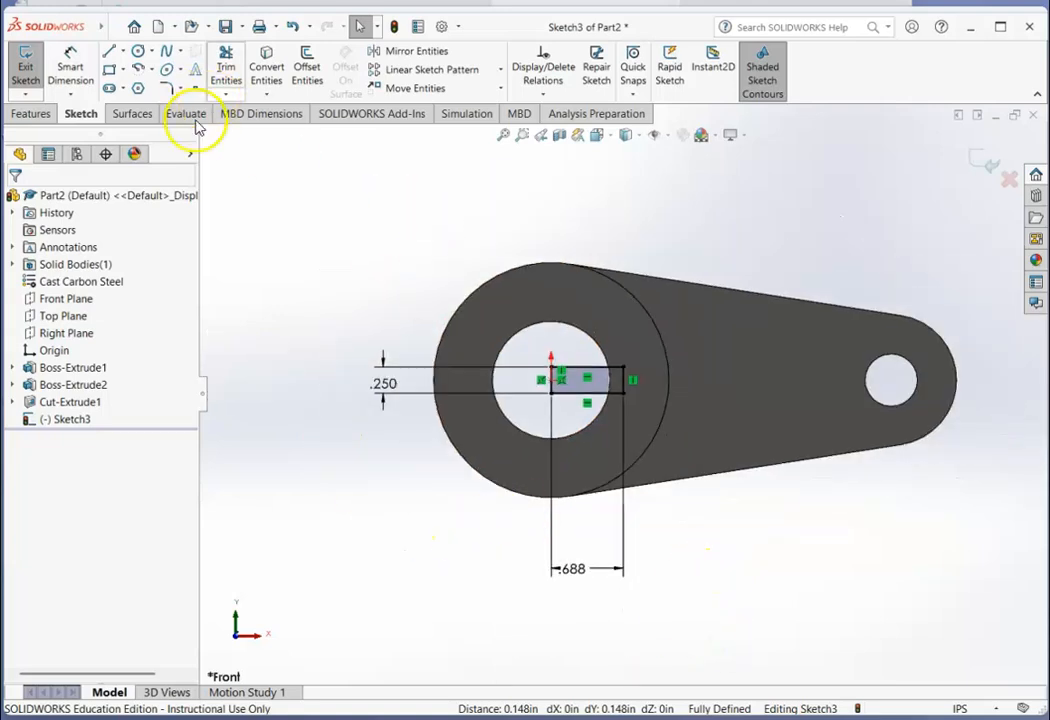
{"action": "left_click", "coordinate": [29, 115]}
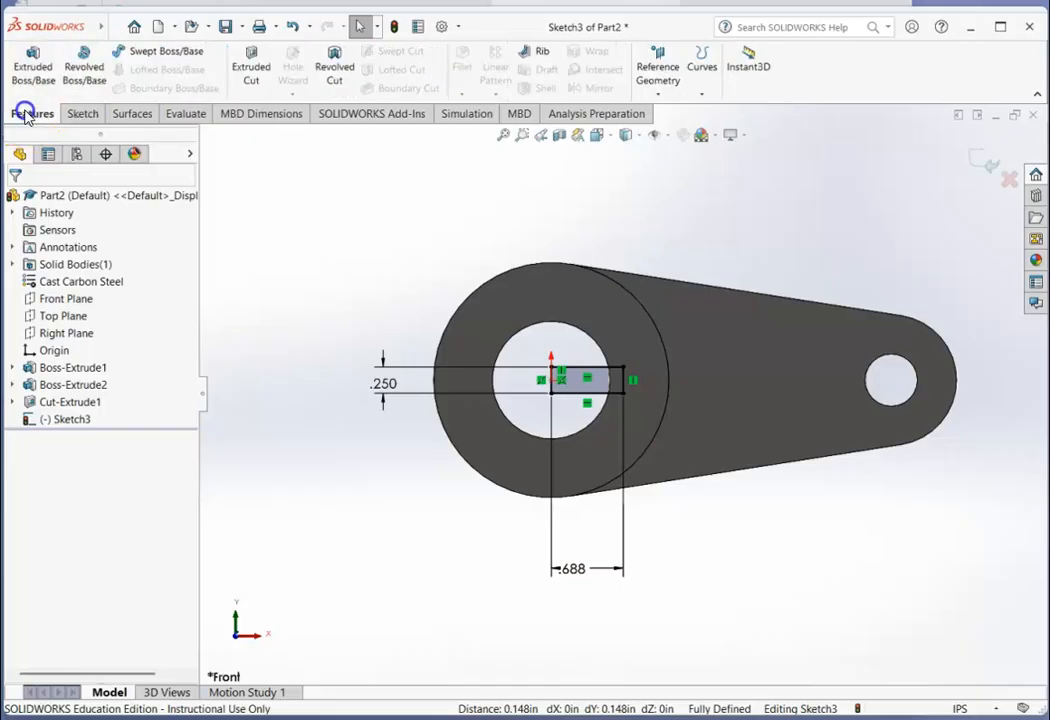
{"action": "left_click", "coordinate": [251, 62]}
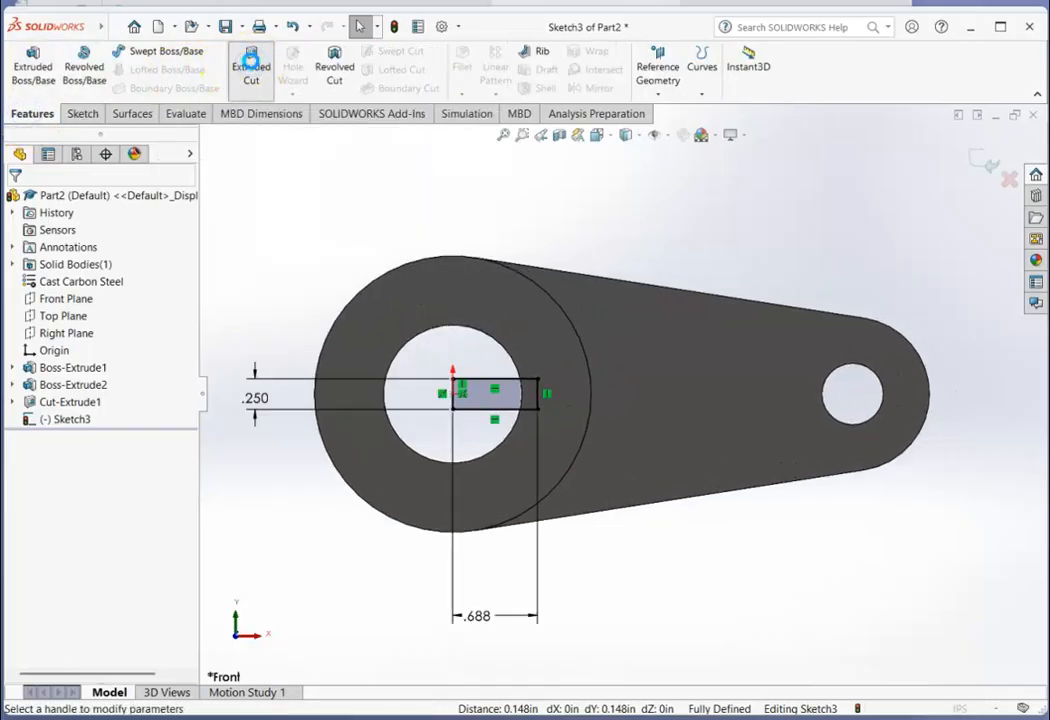
{"action": "left_click", "coordinate": [90, 302]}
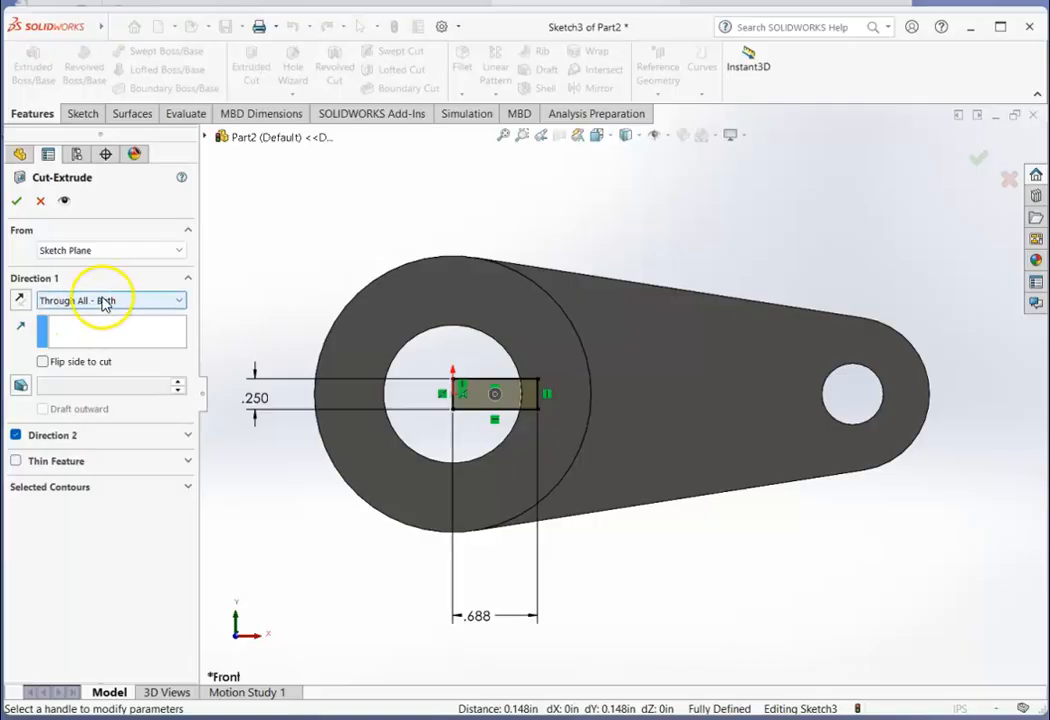
{"action": "left_click", "coordinate": [15, 204]}
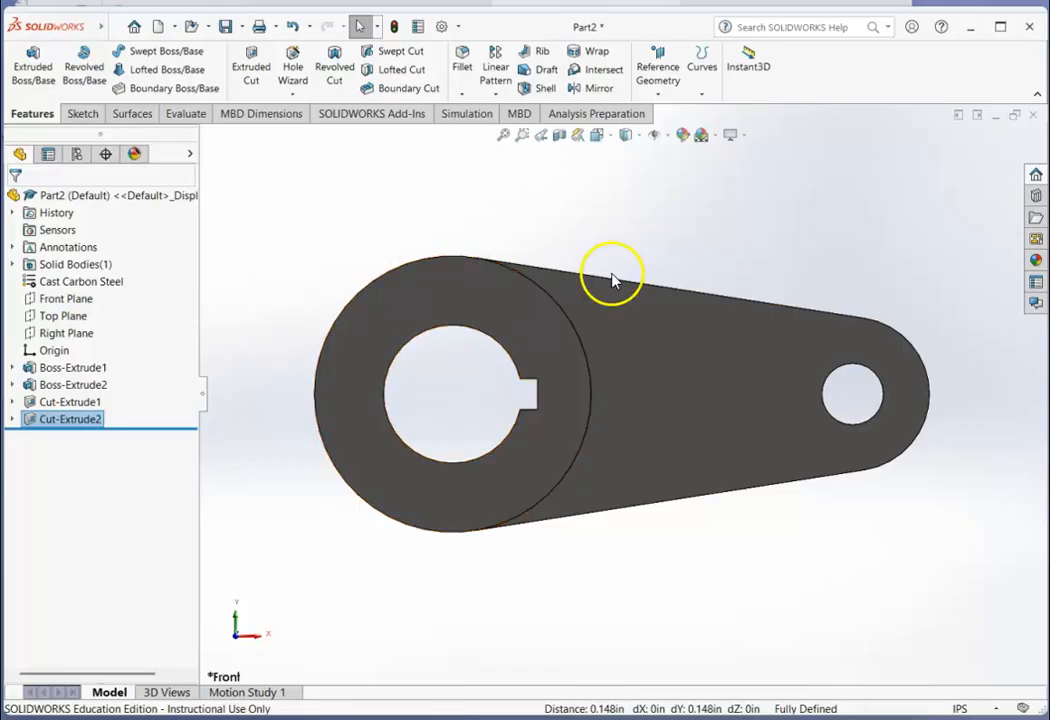
{"action": "left_click", "coordinate": [598, 137]}
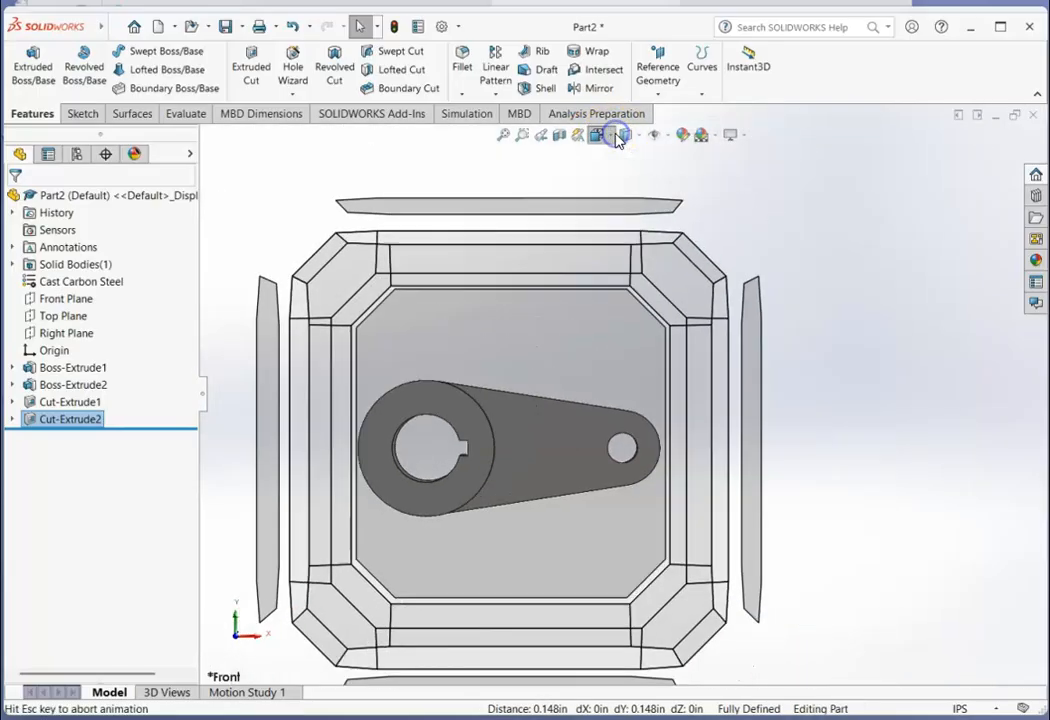
{"action": "left_click", "coordinate": [679, 178]}
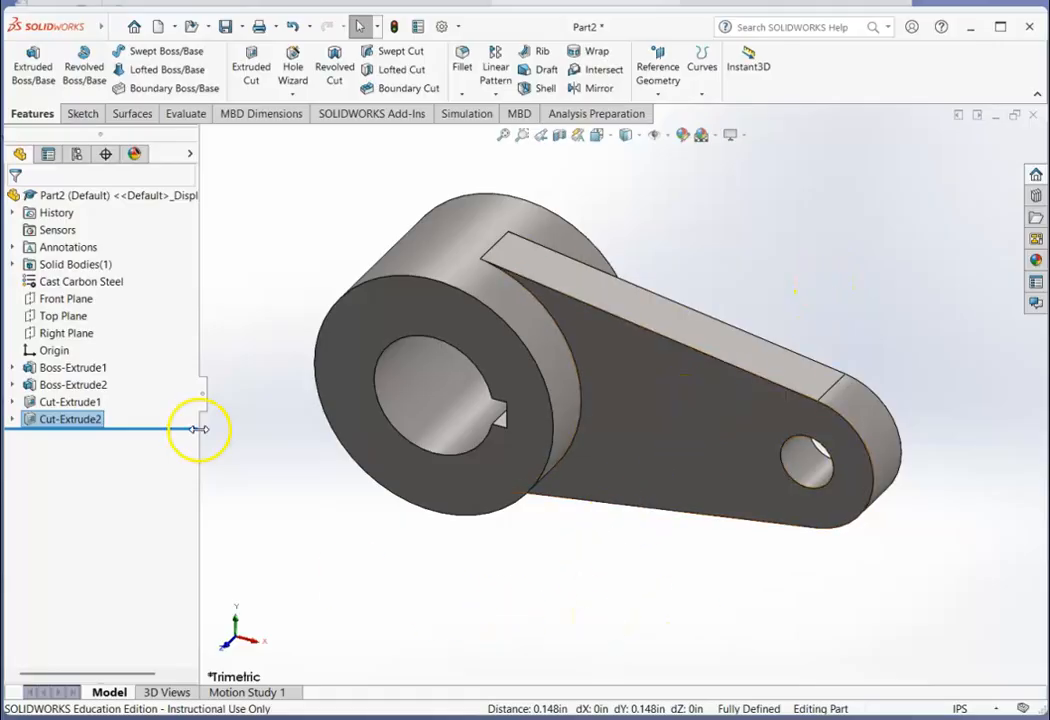
{"action": "right_click", "coordinate": [190, 119]}
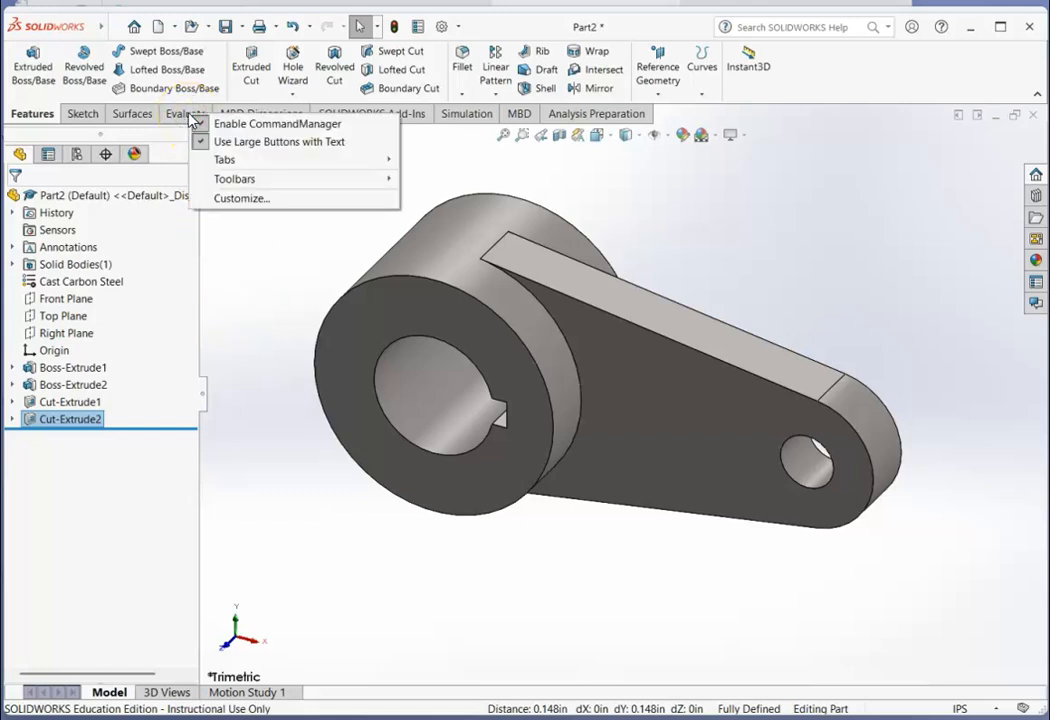
{"action": "mouse_move", "coordinate": [228, 162]}
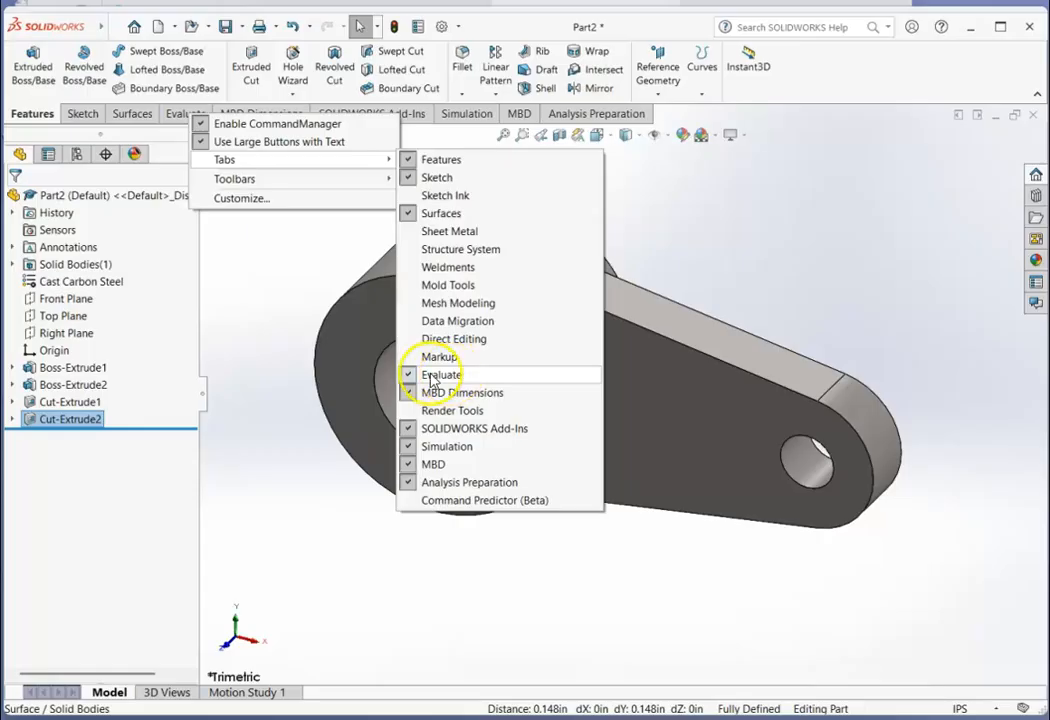
{"action": "left_click", "coordinate": [253, 282]}
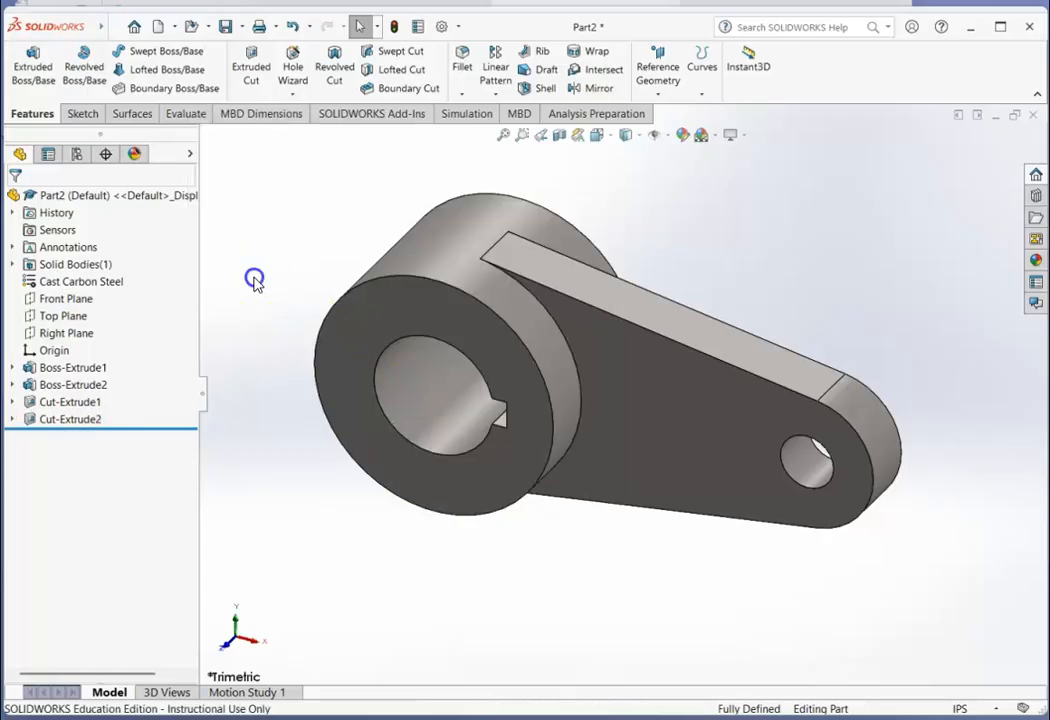
- Evaluate the part's mass properties and compare them with the P1_10 Connecting Rod reference values in the browser PDF
{"action": "left_click", "coordinate": [187, 114]}
{"action": "left_click", "coordinate": [220, 55]}
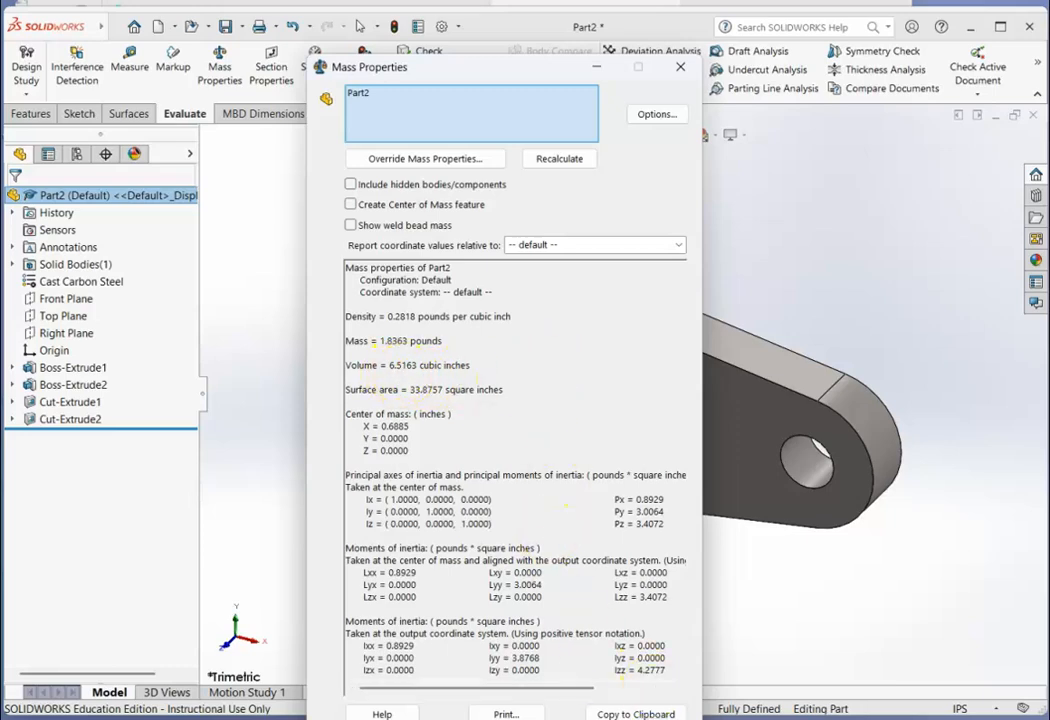
{"action": "mouse_move", "coordinate": [853, 719]}
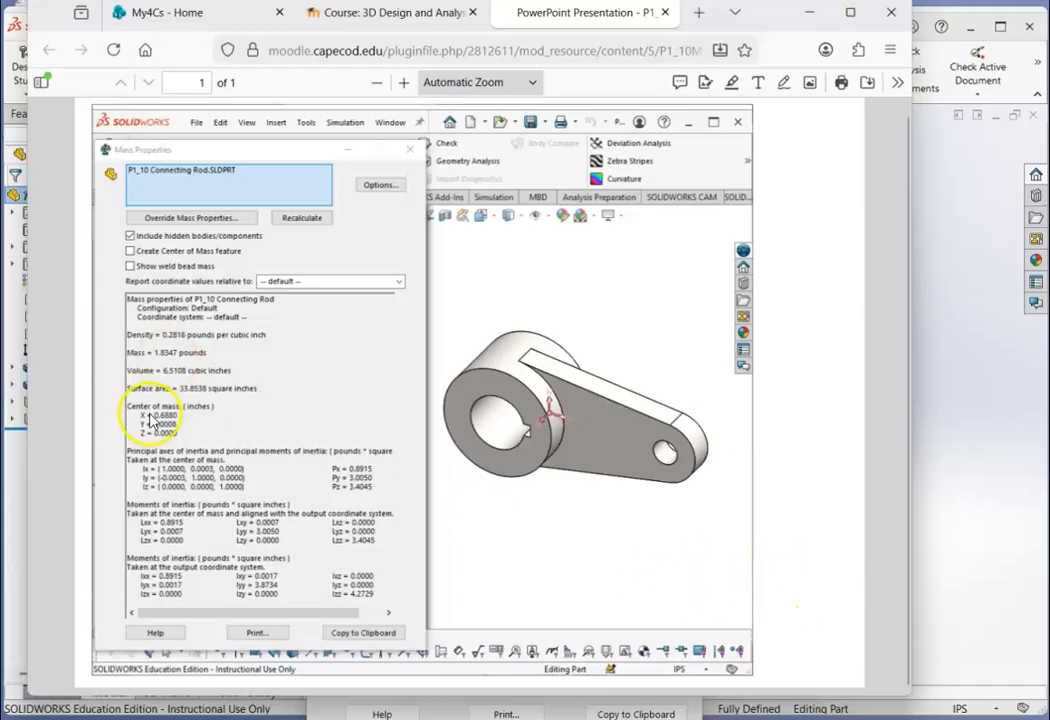
{"action": "left_click", "coordinate": [978, 567]}
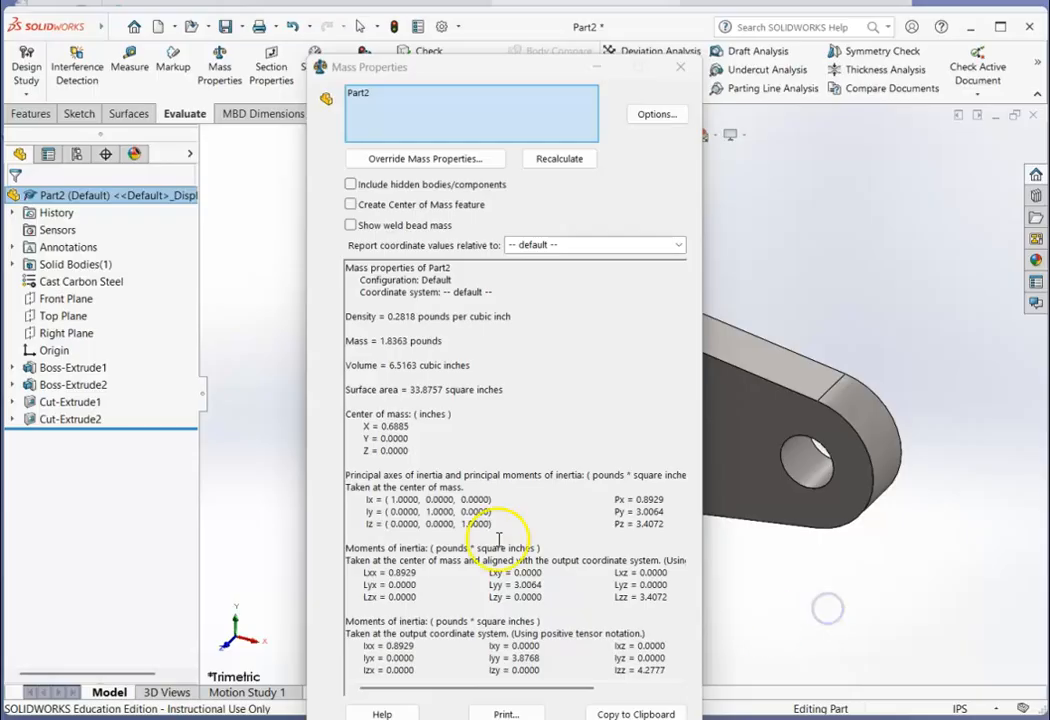
- Save the part as P1_10.SLDPRT in the Downloads folder
{"action": "left_click", "coordinate": [229, 26]}
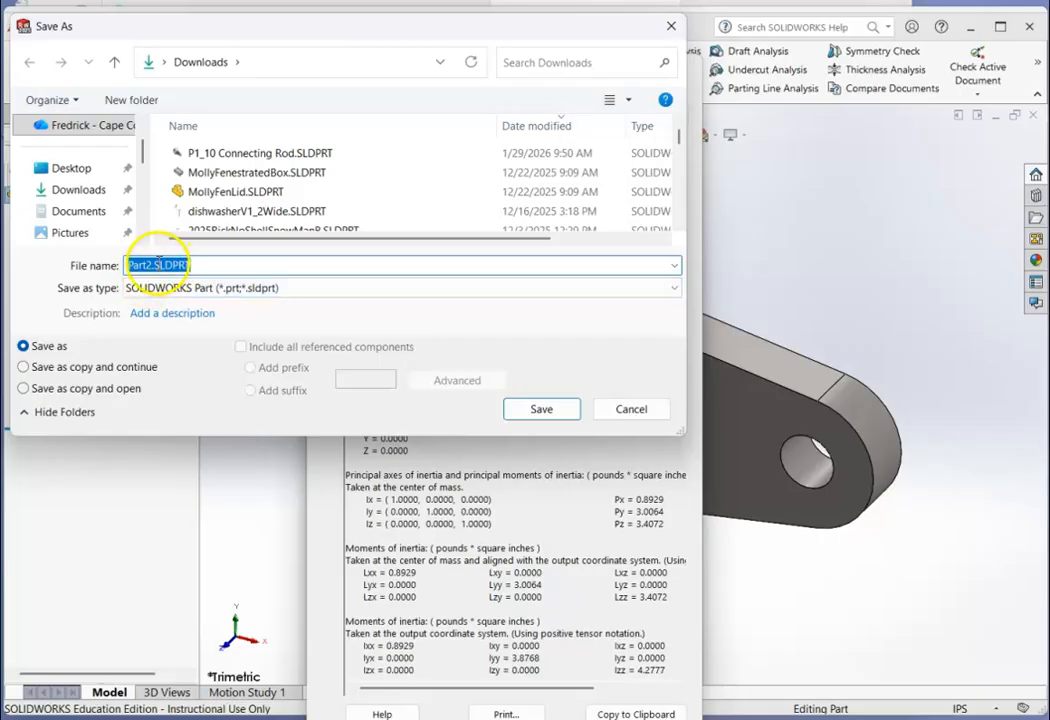
{"action": "left_click", "coordinate": [153, 262]}
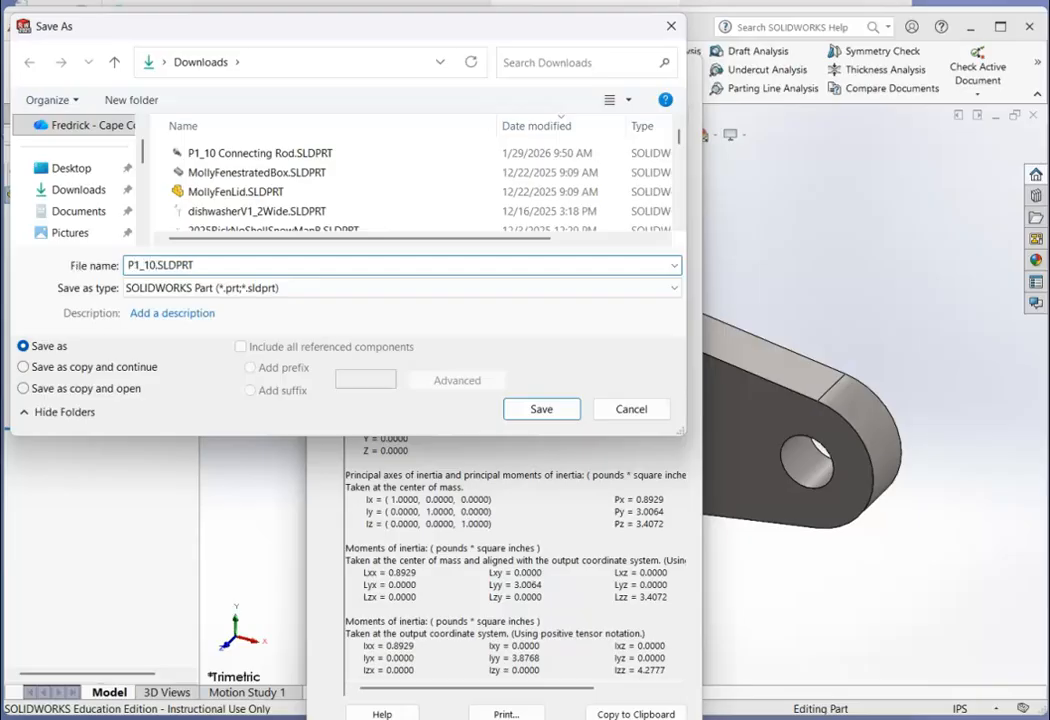
{"action": "left_click", "coordinate": [544, 410]}
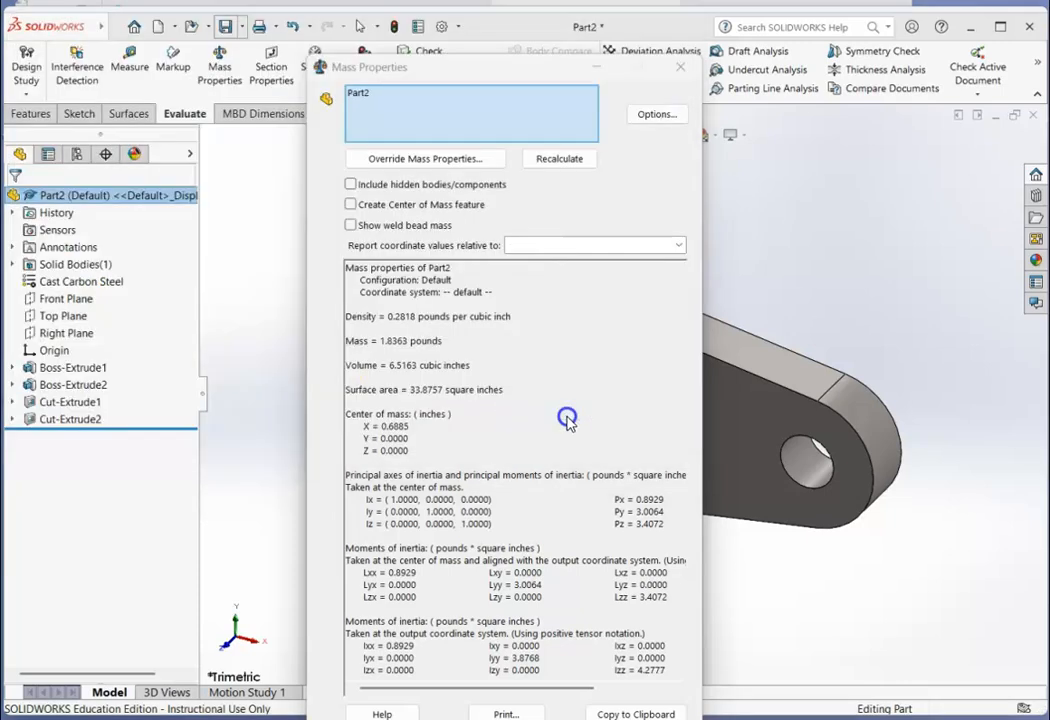